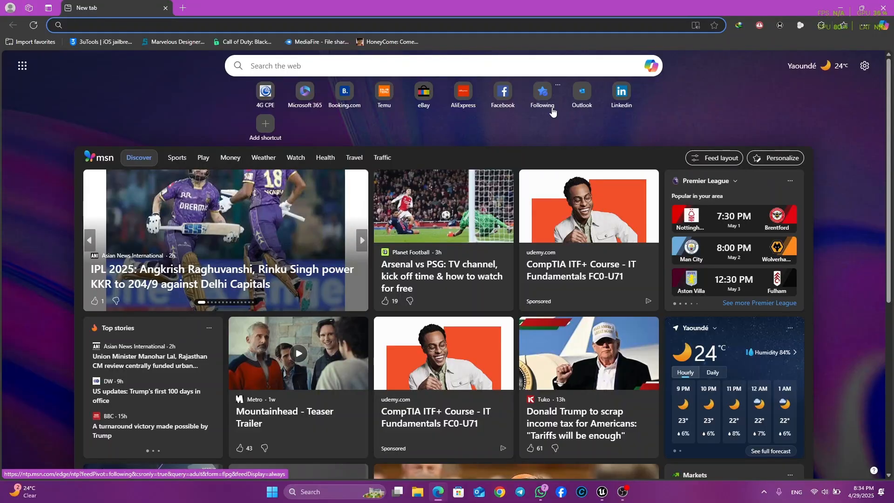
# - Find the Mixamo site with a web search for "mixamo" and sign in with a Google account
pyautogui.write('mixamo')
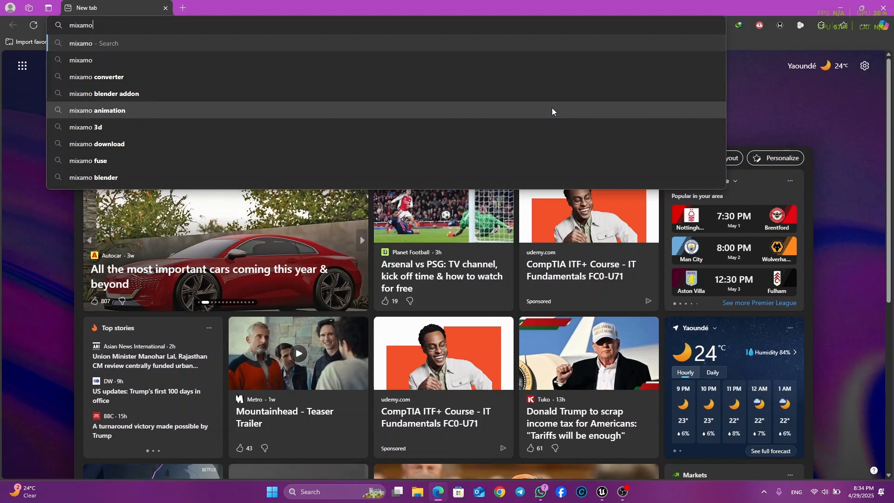
pyautogui.press('Return')
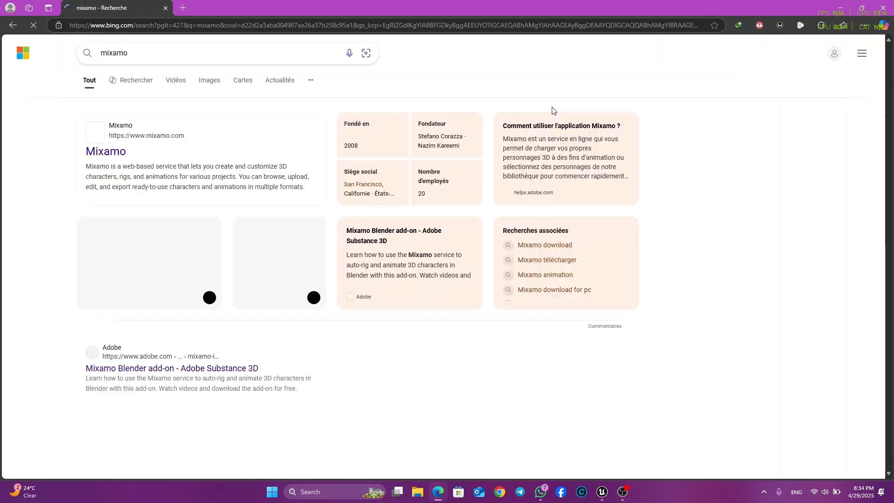
pyautogui.click(106, 151)
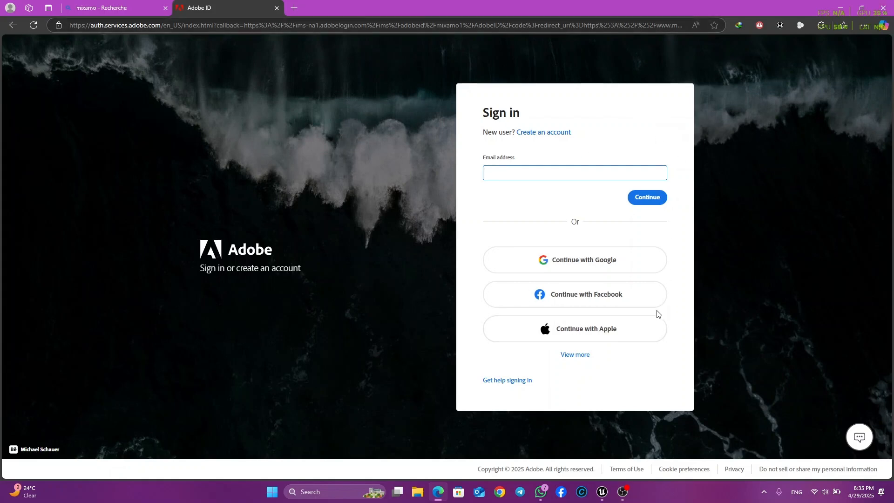
pyautogui.click(577, 272)
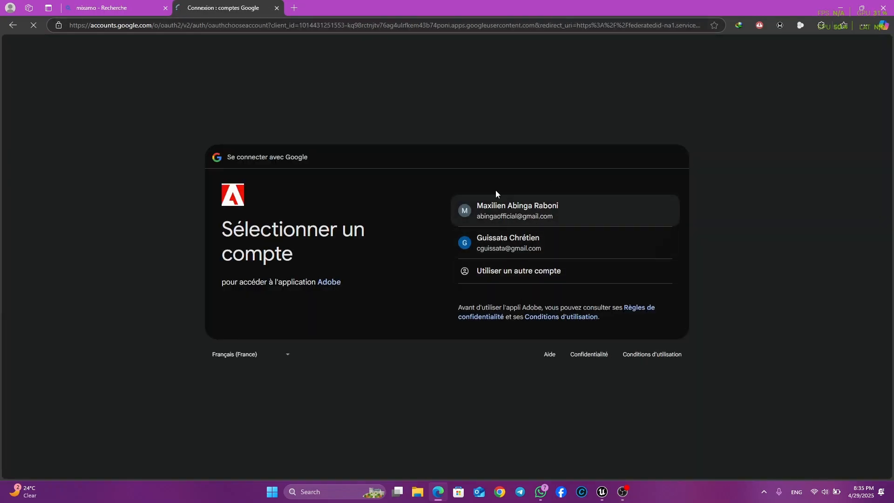
pyautogui.click(501, 211)
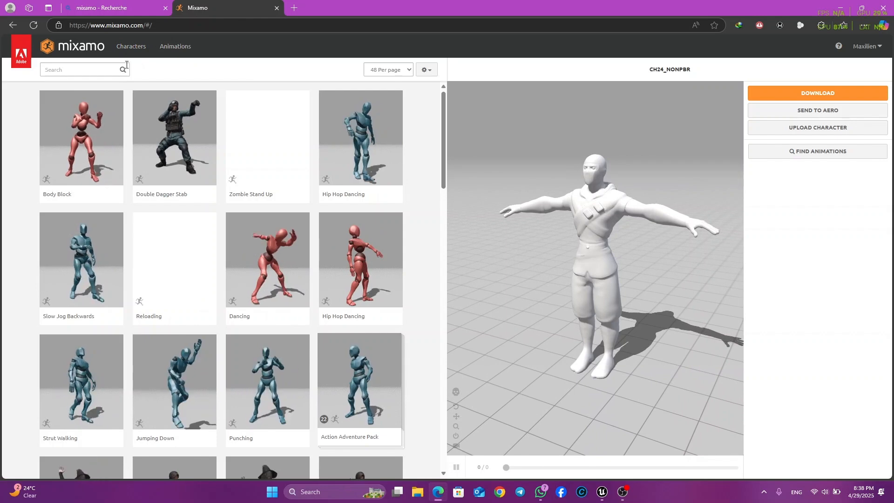
# - Browse the character library and load the James character into the preview
pyautogui.click(138, 49)
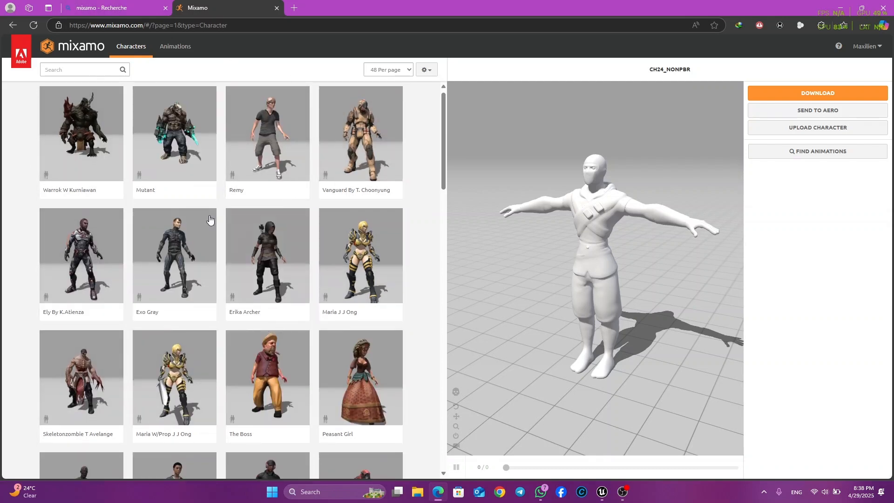
pyautogui.scroll(-5, 210, 221)
pyautogui.scroll(-2, 209, 219)
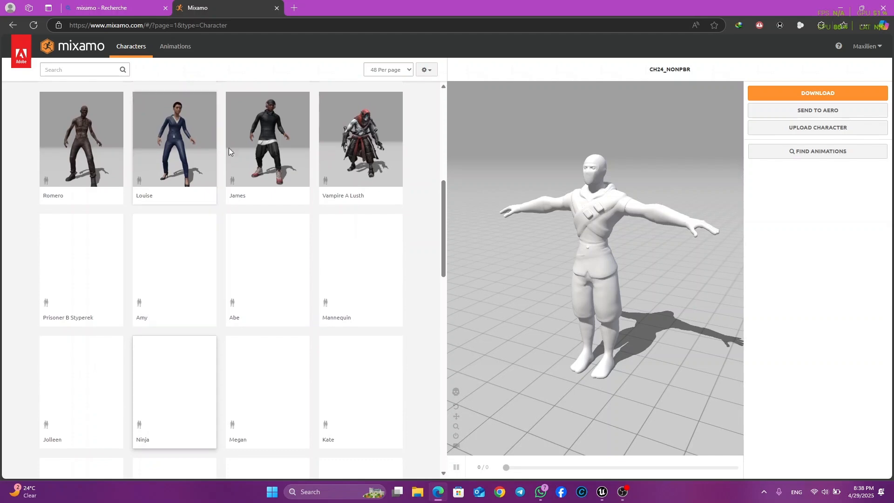
pyautogui.scroll(2, 269, 234)
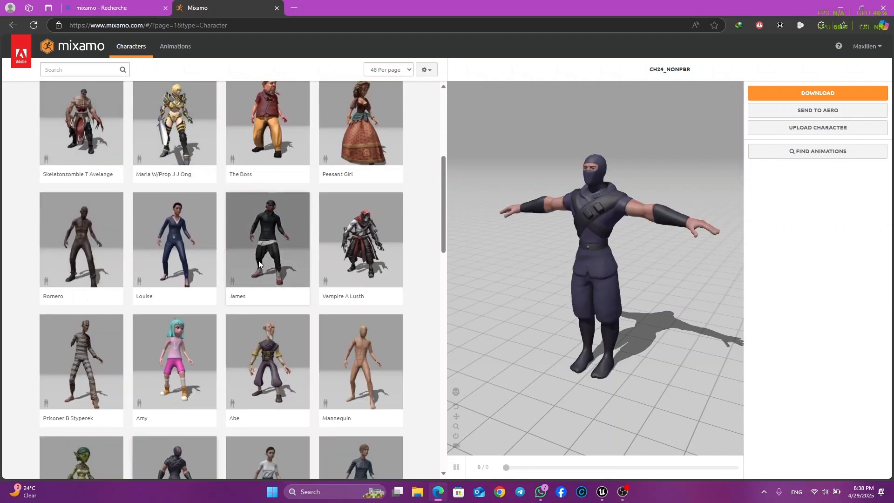
pyautogui.click(258, 262)
pyautogui.click(601, 175)
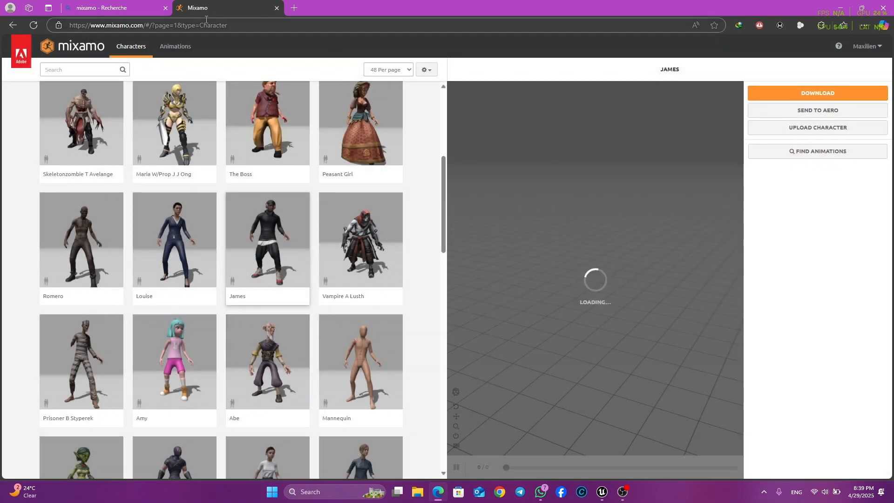
# - Browse the animation library, search it for "pack" and look through the results
pyautogui.click(178, 50)
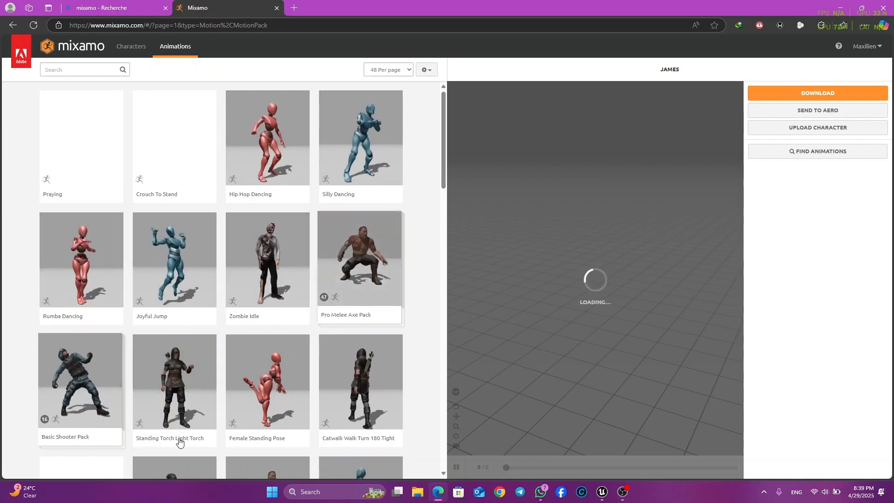
pyautogui.scroll(-3, 439, 141)
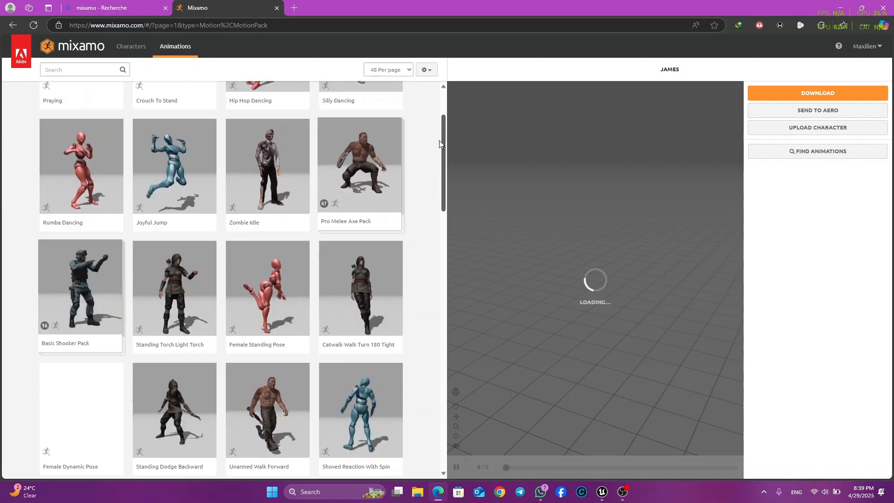
pyautogui.scroll(2, 439, 160)
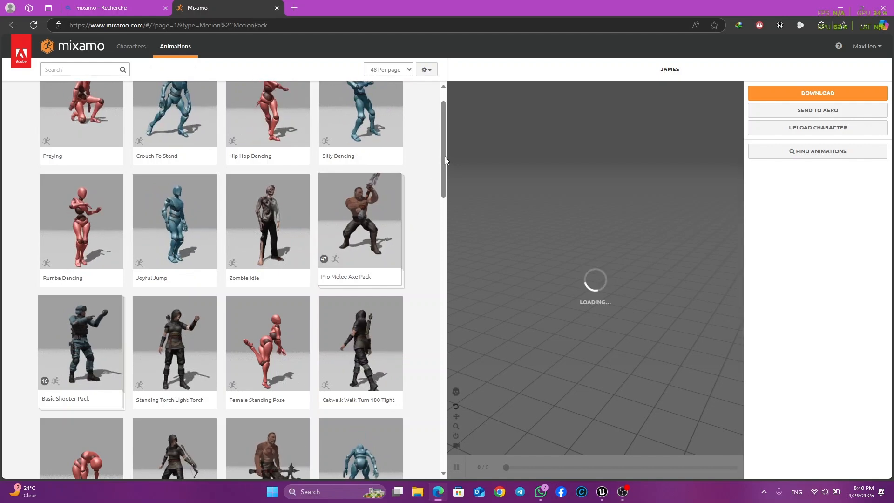
pyautogui.scroll(1, 442, 155)
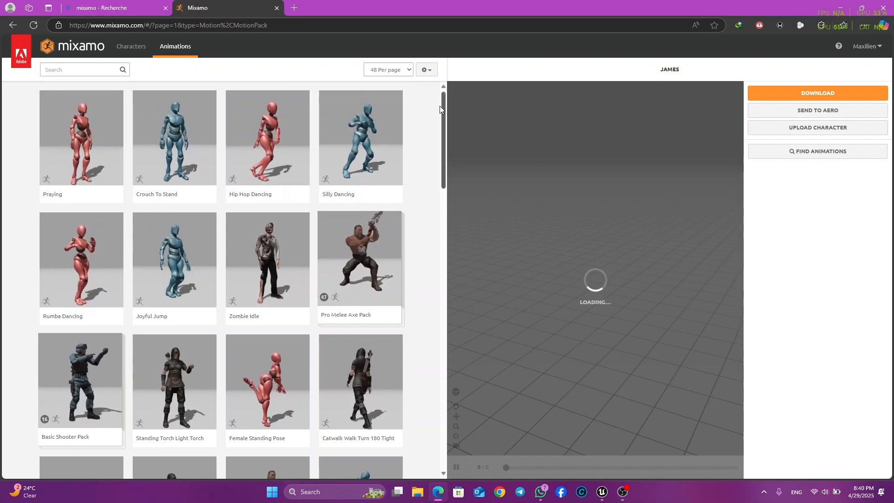
pyautogui.click(82, 71)
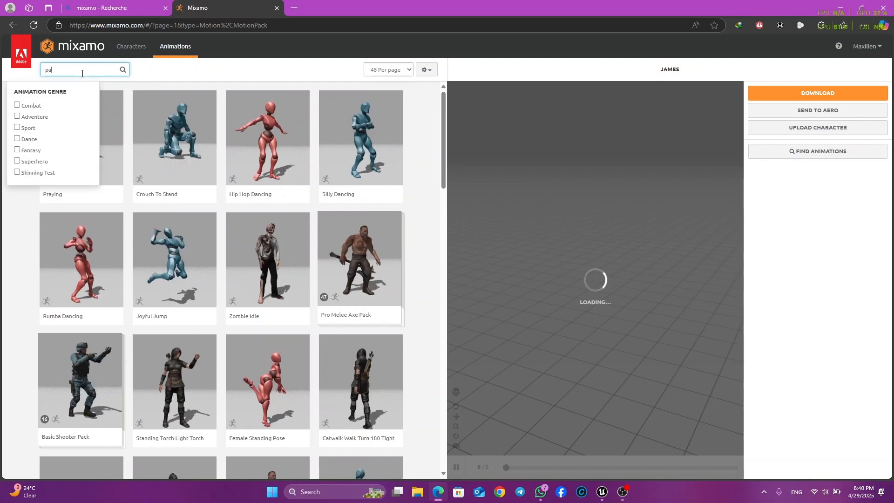
pyautogui.press('Return')
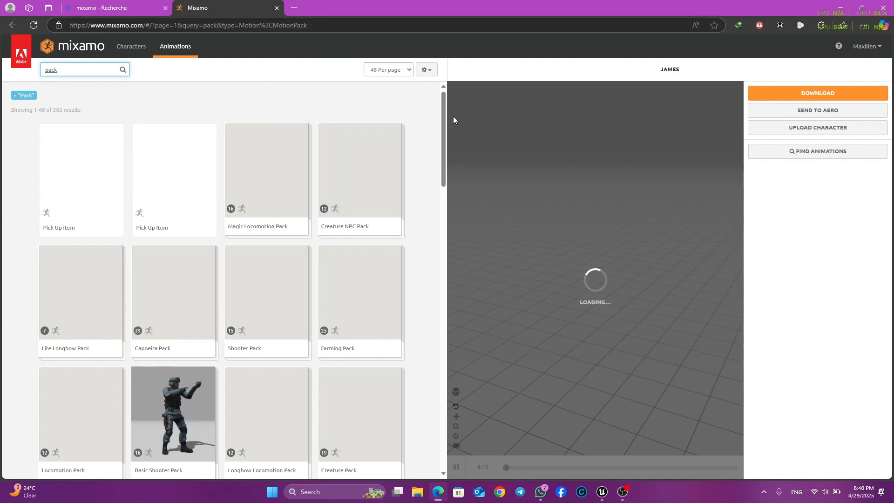
pyautogui.scroll(-1, 443, 119)
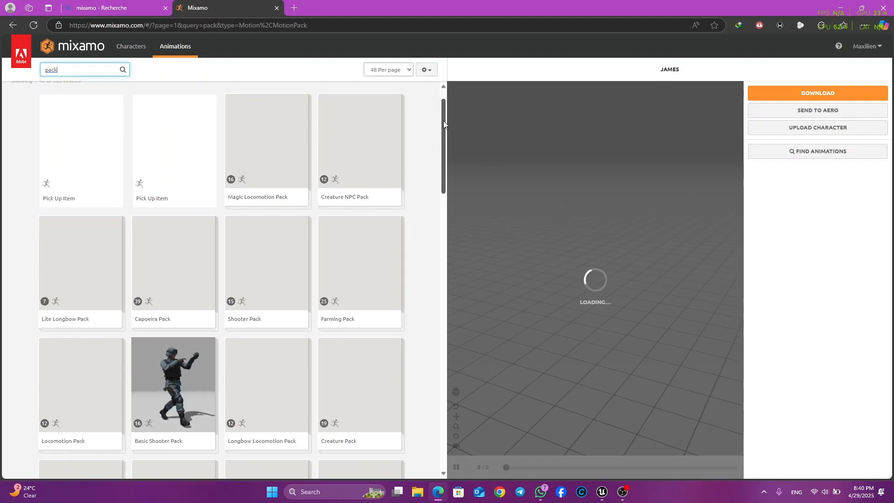
pyautogui.scroll(-10, 443, 130)
pyautogui.scroll(12, 391, 303)
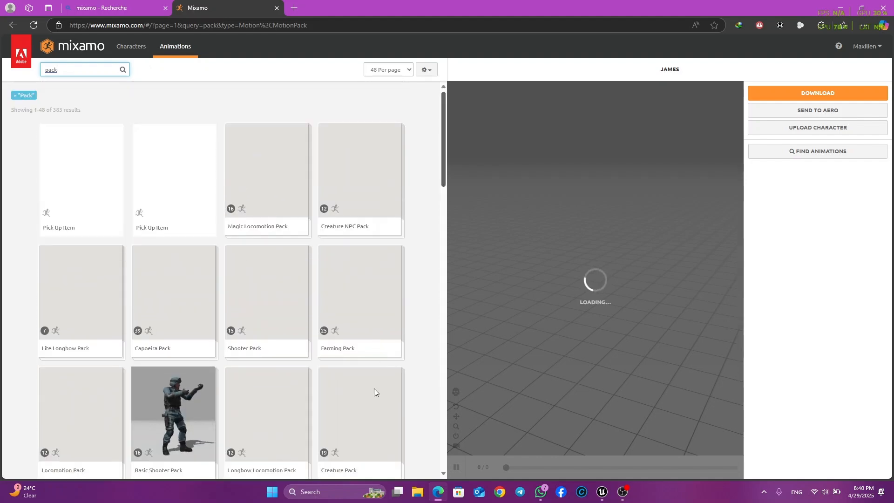
pyautogui.scroll(-15, 374, 391)
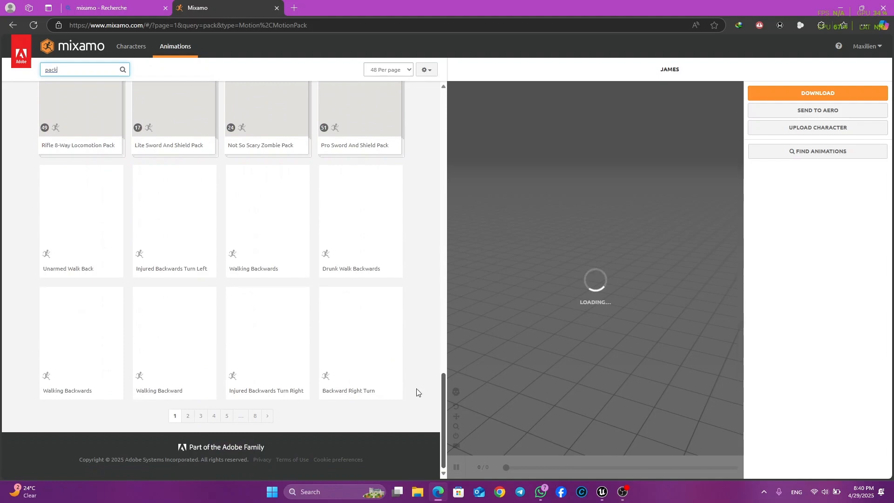
pyautogui.moveTo(443, 388); pyautogui.dragTo(453, 95)
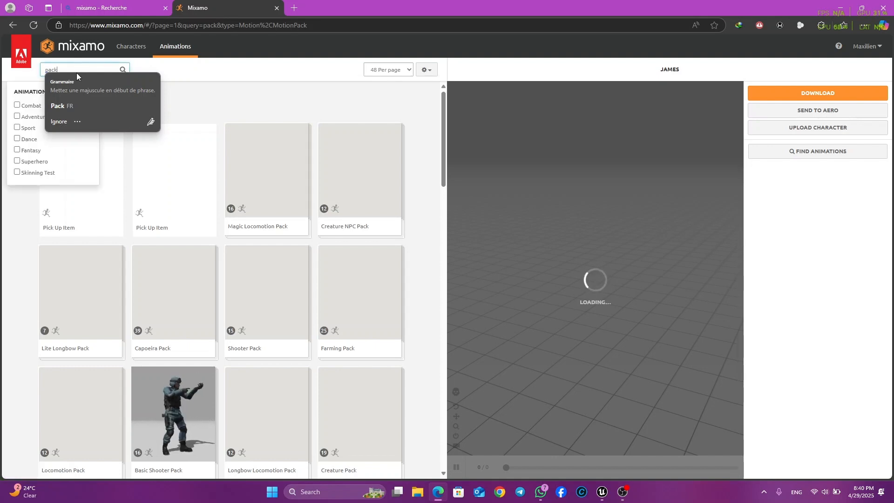
# - Search the animations for "running" instead of "pack" and apply the Running animation to James
pyautogui.press('BackSpace')
pyautogui.press('BackSpace')
pyautogui.press('BackSpace')
pyautogui.press('BackSpace')
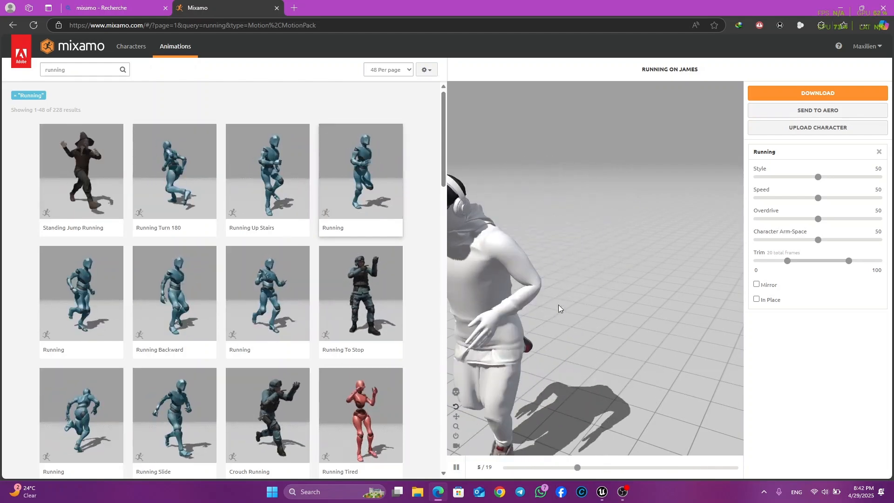
# - Preview the Running animation with the camera following the character and with the In Place option
pyautogui.click(456, 447)
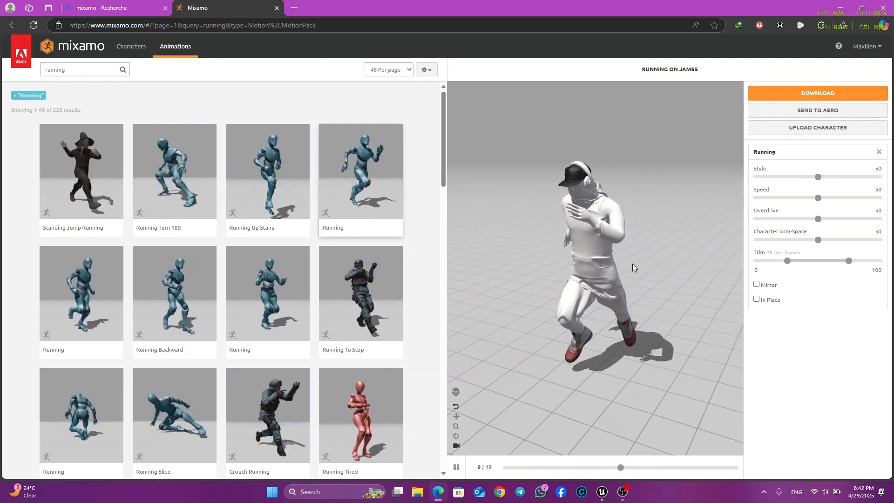
pyautogui.click(757, 300)
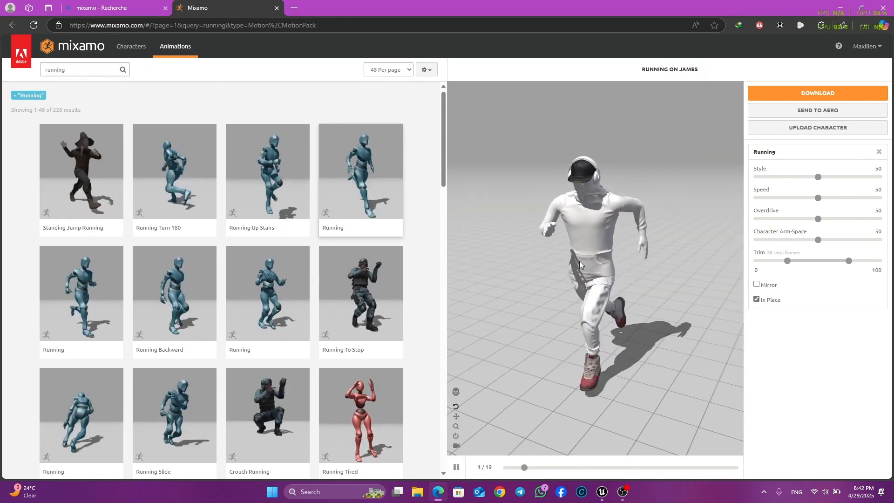
pyautogui.click(757, 299)
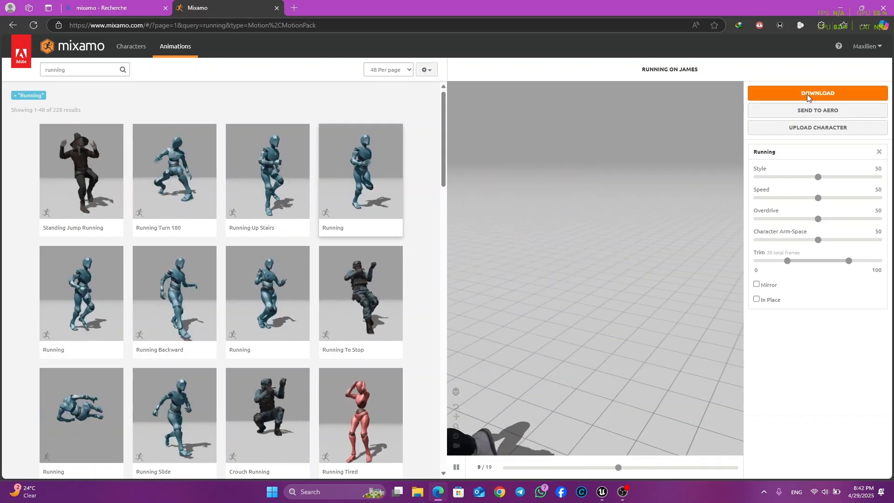
# - Download the Running animation as FBX Binary with skin, at 30 frames per second and no keyframe reduction
pyautogui.click(806, 94)
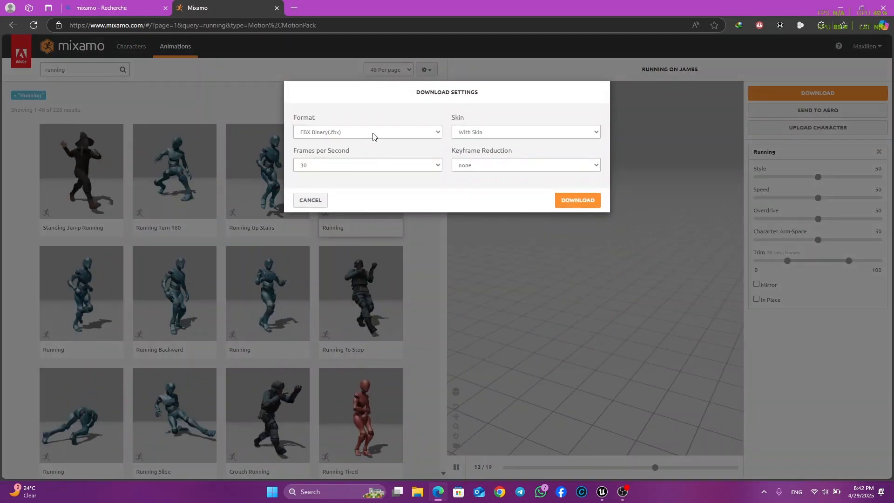
pyautogui.click(468, 133)
pyautogui.click(468, 133)
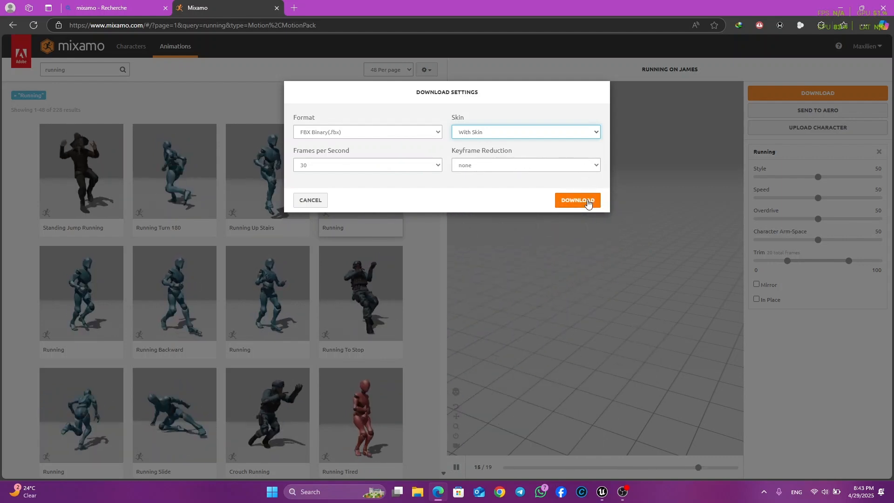
pyautogui.click(587, 200)
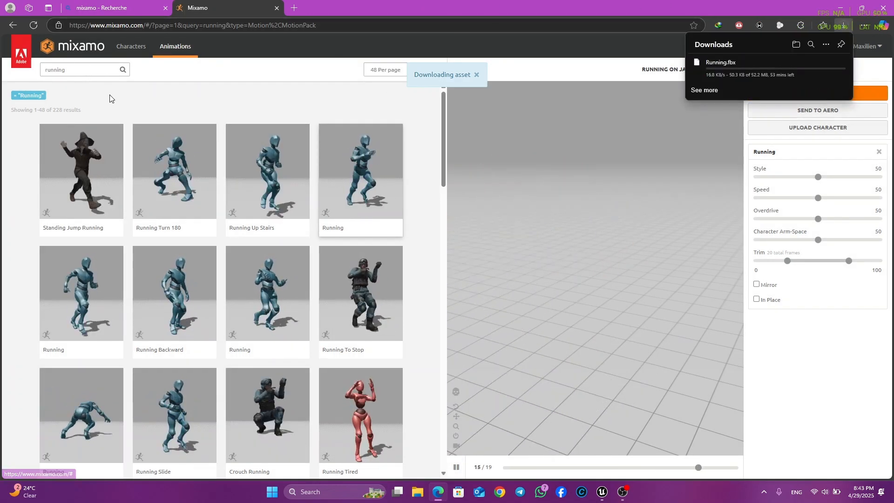
# - Search the animations for "walking" and apply the plain Walking animation to James
pyautogui.click(71, 69)
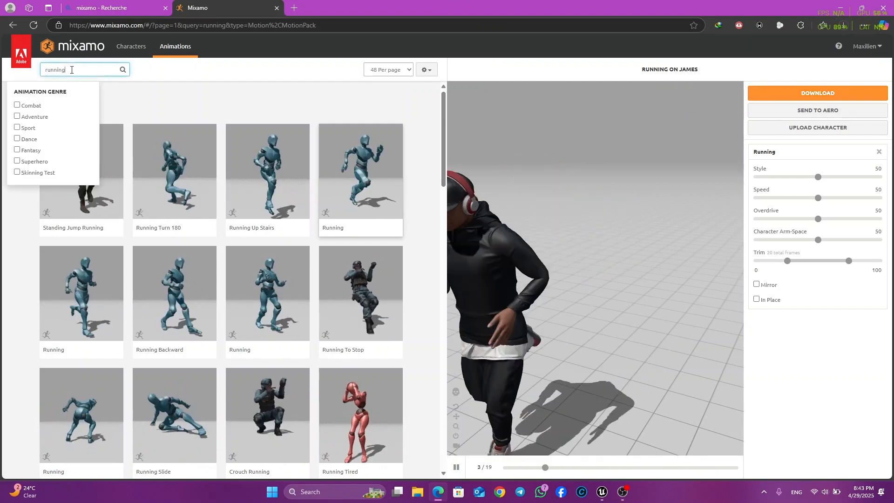
pyautogui.press('BackSpace')
pyautogui.press('BackSpace')
pyautogui.press('BackSpace')
pyautogui.press('BackSpace')
pyautogui.press('BackSpace')
pyautogui.press('BackSpace')
pyautogui.press('BackSpace')
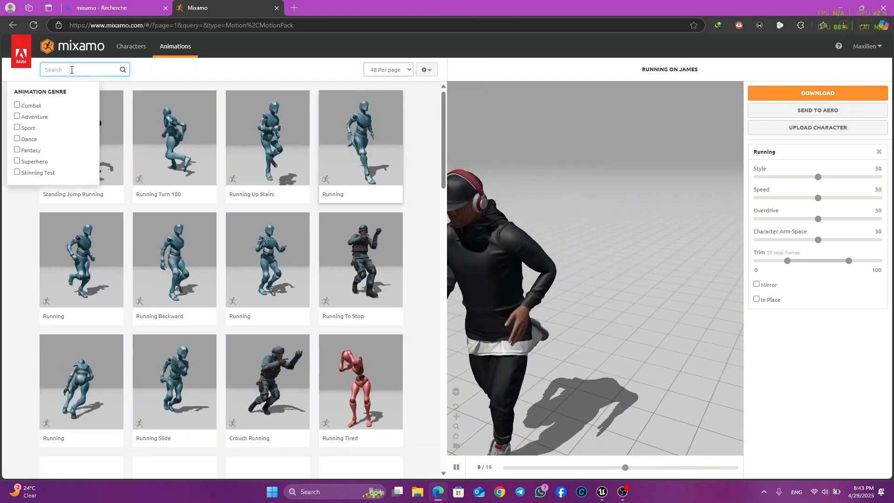
pyautogui.write('walk')
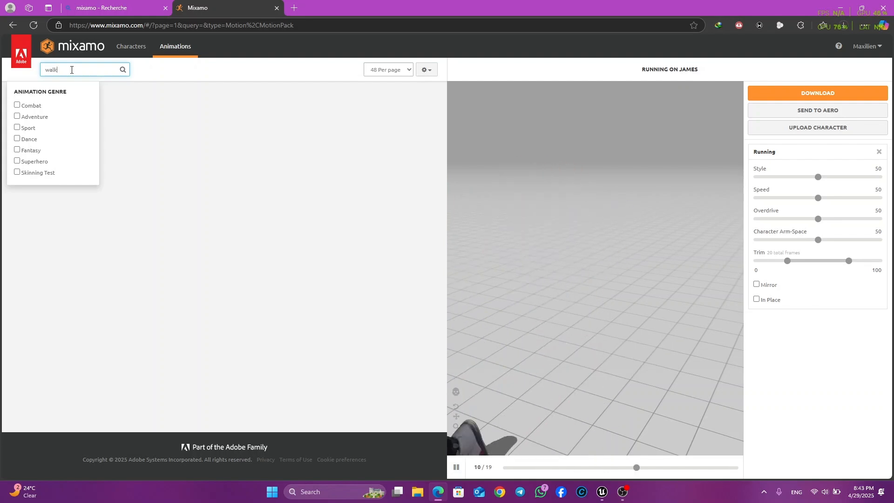
pyautogui.write('in')
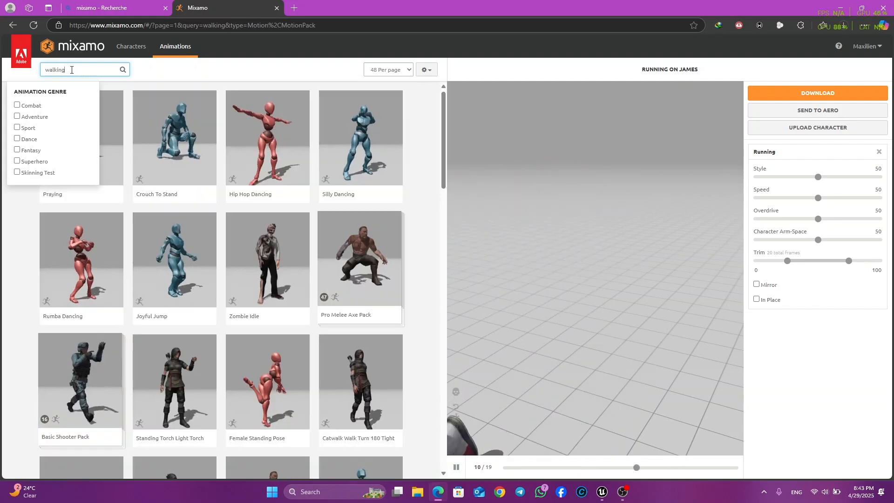
pyautogui.write('g')
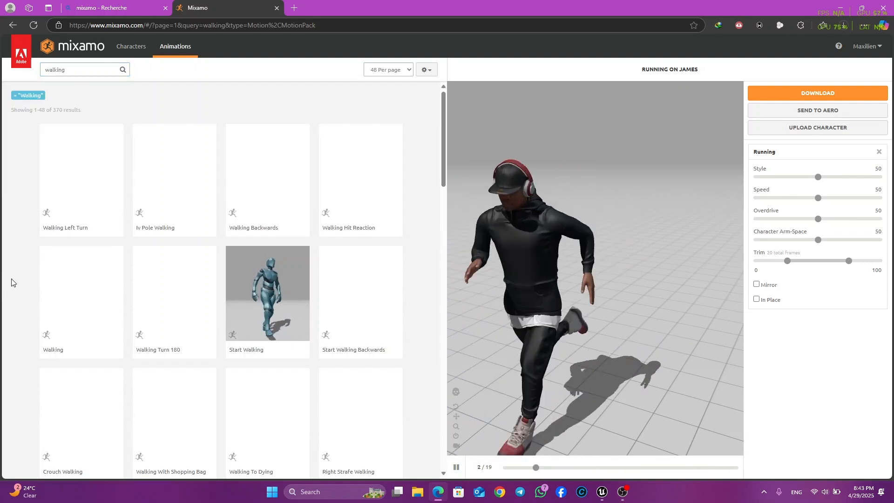
pyautogui.click(68, 303)
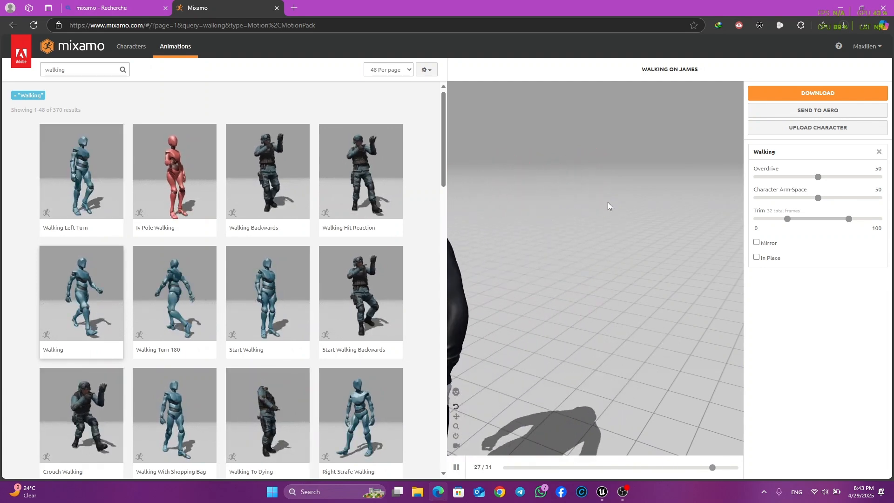
# - Download the Walking animation as FBX Binary without skin, at 30 frames per second and no keyframe reduction
pyautogui.click(799, 94)
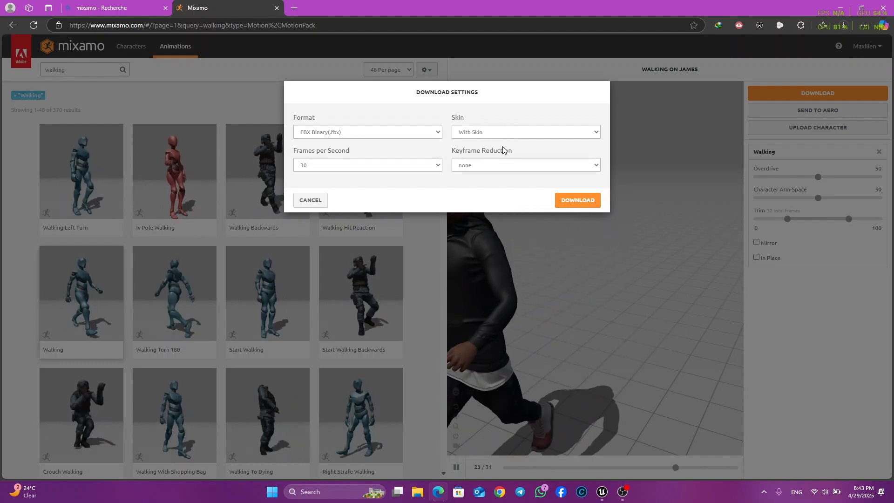
pyautogui.click(479, 134)
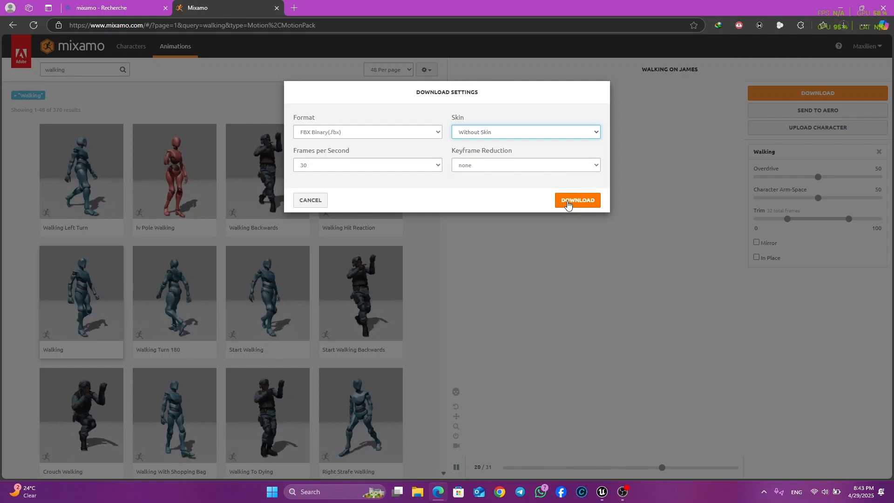
pyautogui.click(567, 202)
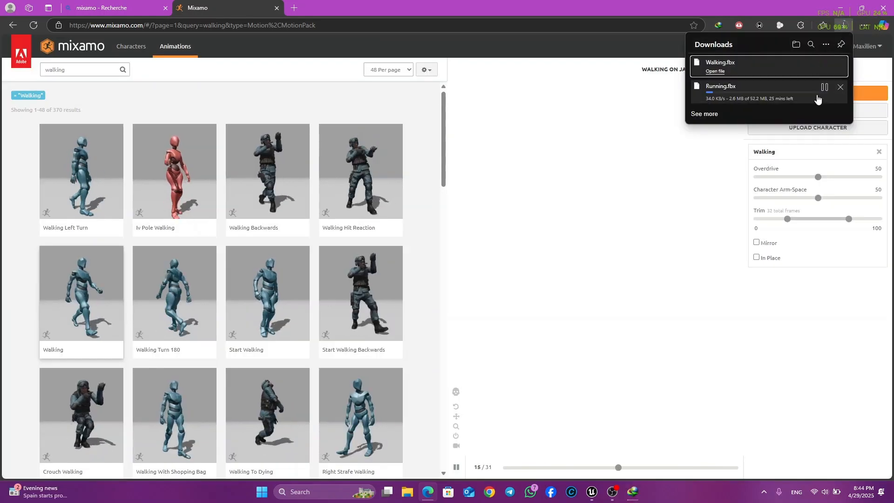
# - Cancel the browser's Running.fbx download and close the Mixamo page
pyautogui.click(839, 88)
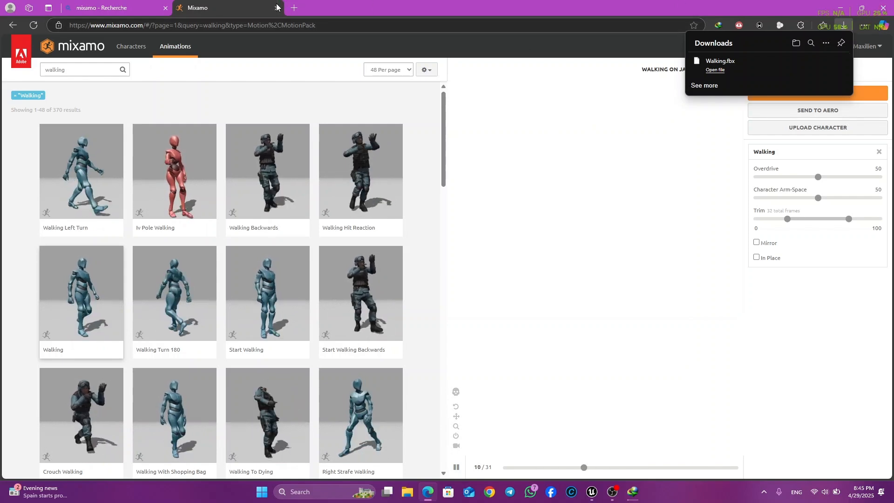
pyautogui.click(266, 40)
pyautogui.click(277, 8)
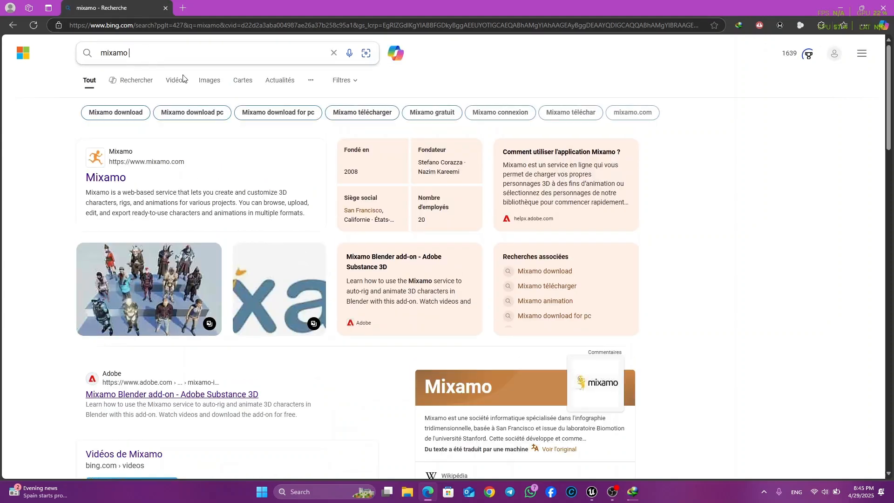
# - Search the web for "mixamo converter" and open the Mixamo Converter page of Terribilis Studio
pyautogui.click(150, 53)
pyautogui.write('conve')
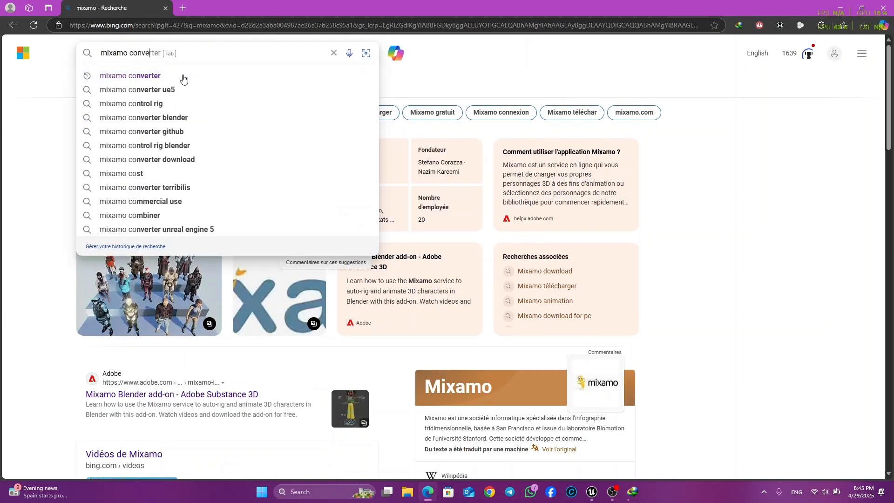
pyautogui.write('rter')
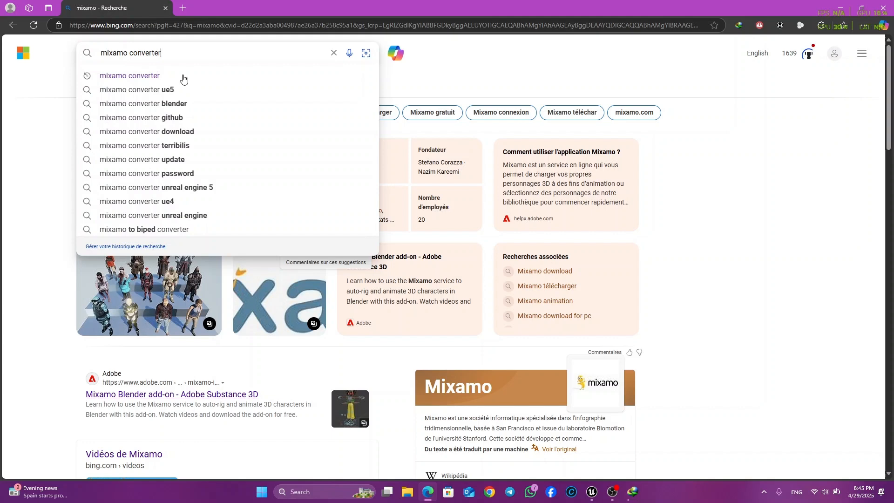
pyautogui.press('Return')
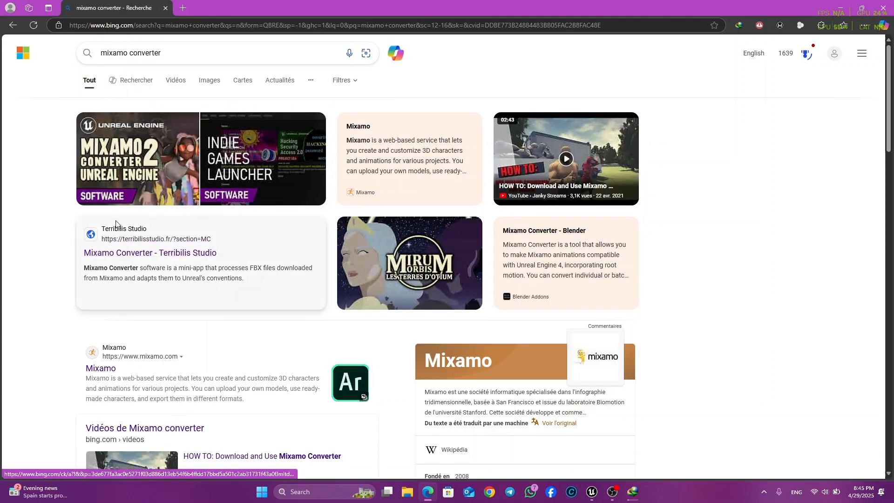
pyautogui.click(132, 257)
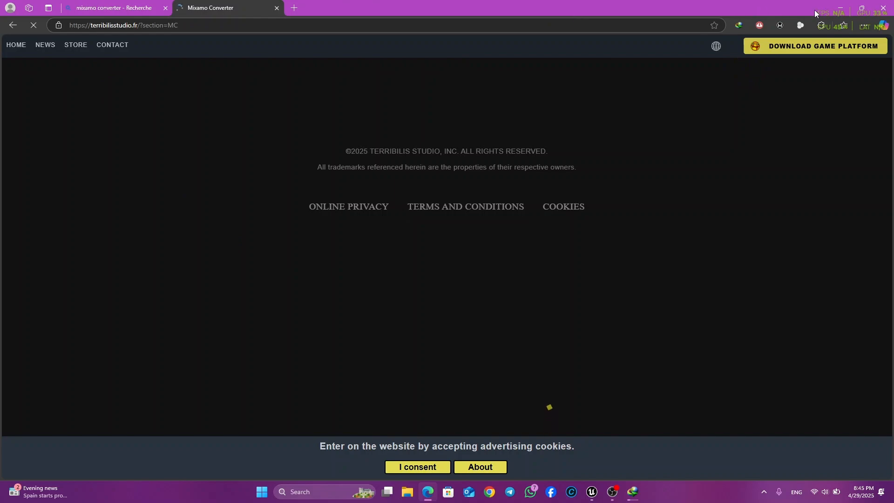
# - Switch to File Explorer and start Terribilis Studio Launcher from the TerribilisLauncher folder inside Downloads, Compressed, Terribilis_studio_Launcher
pyautogui.click(838, 10)
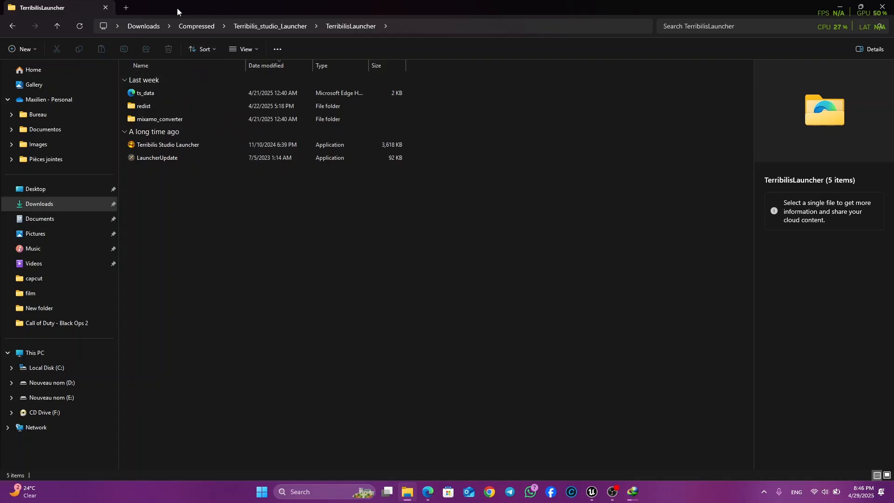
pyautogui.click(183, 26)
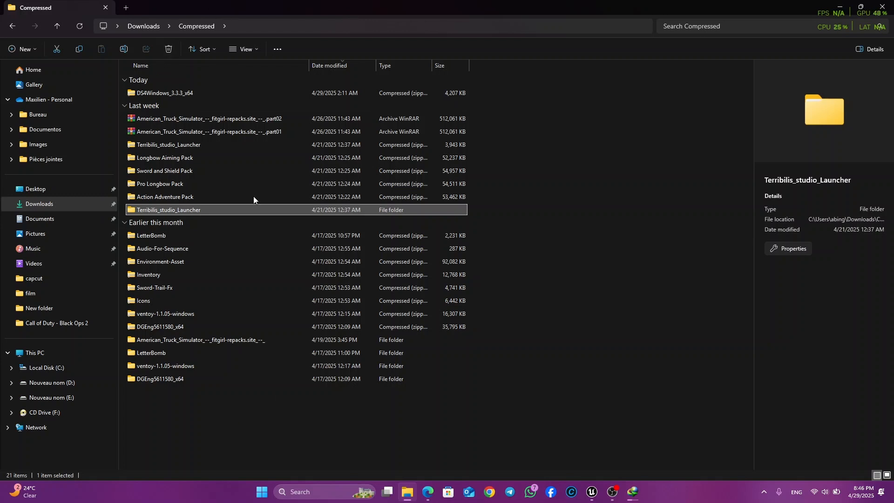
pyautogui.doubleClick(148, 211)
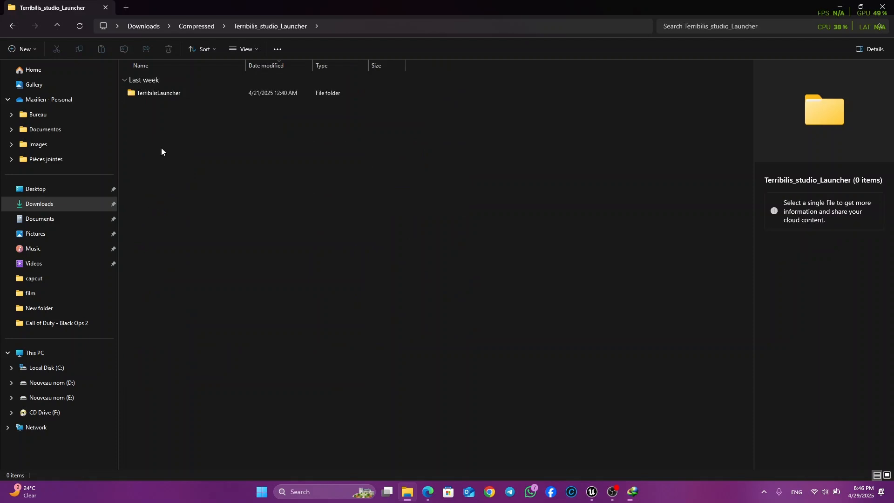
pyautogui.doubleClick(170, 91)
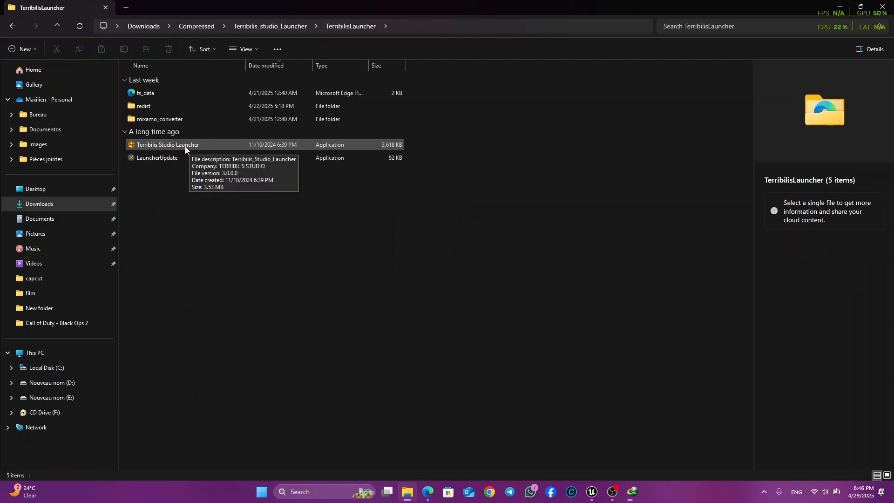
pyautogui.doubleClick(178, 145)
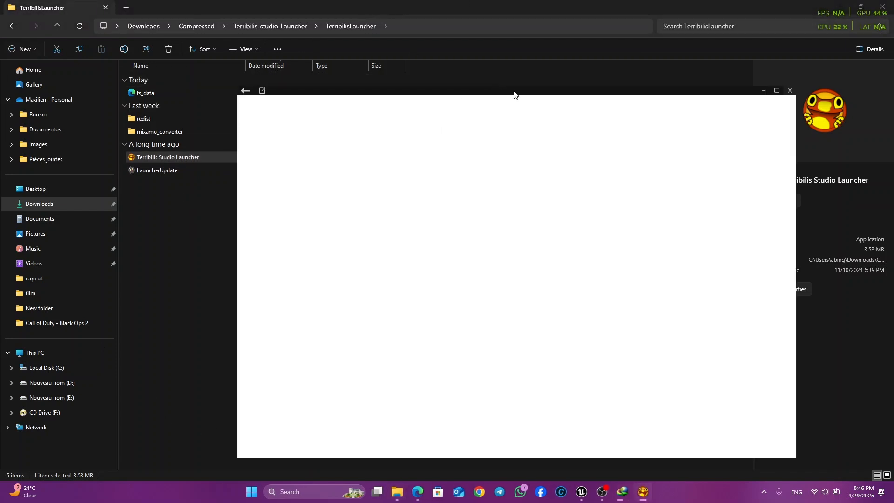
# - Open the Mixamo Converter V.2.4 news in the launcher, dismissing the advertisement, and go to the software's store page
pyautogui.moveTo(514, 95); pyautogui.dragTo(443, 42)
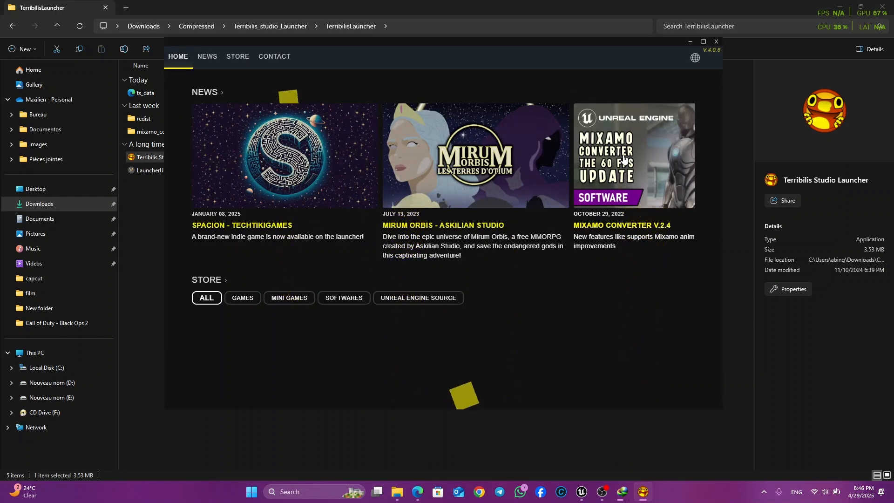
pyautogui.click(616, 233)
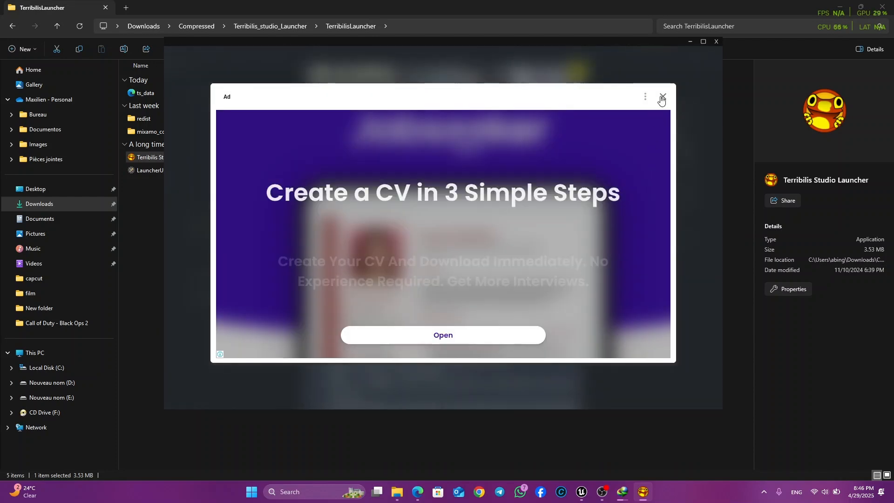
pyautogui.click(662, 97)
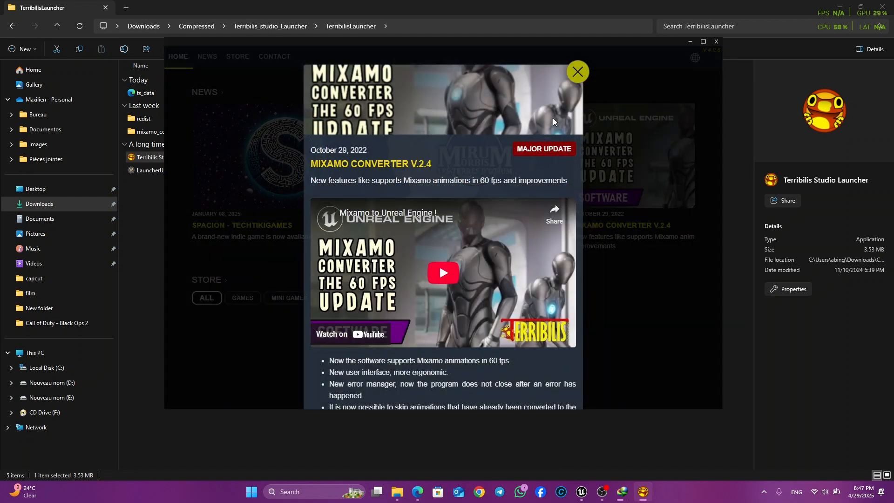
pyautogui.scroll(-5, 482, 279)
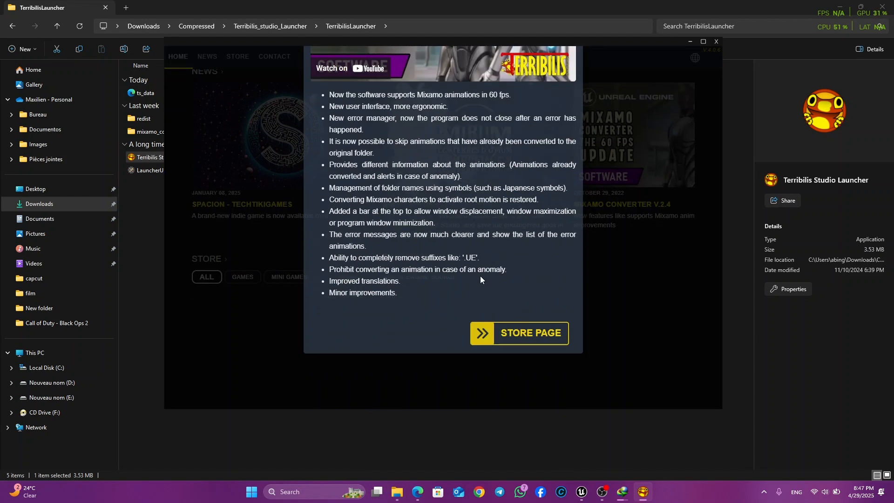
pyautogui.click(503, 342)
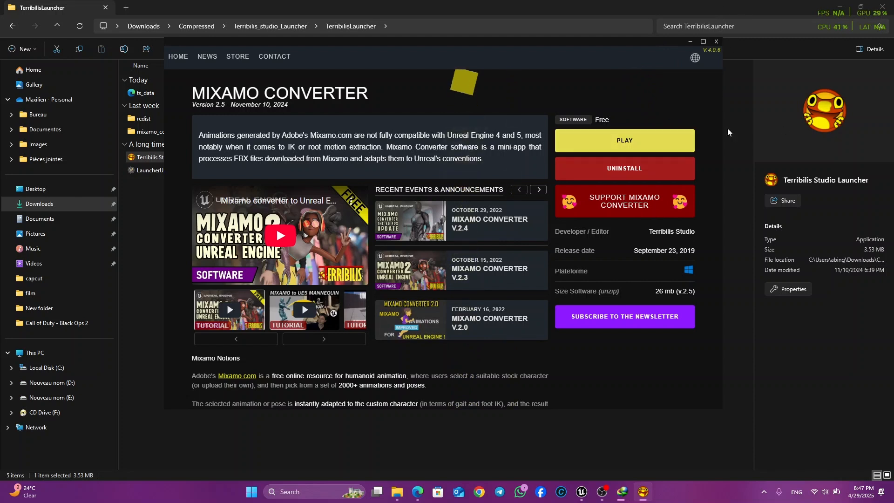
# - Close the launcher and minimize the folder window and the Running.fbx download window
pyautogui.click(715, 39)
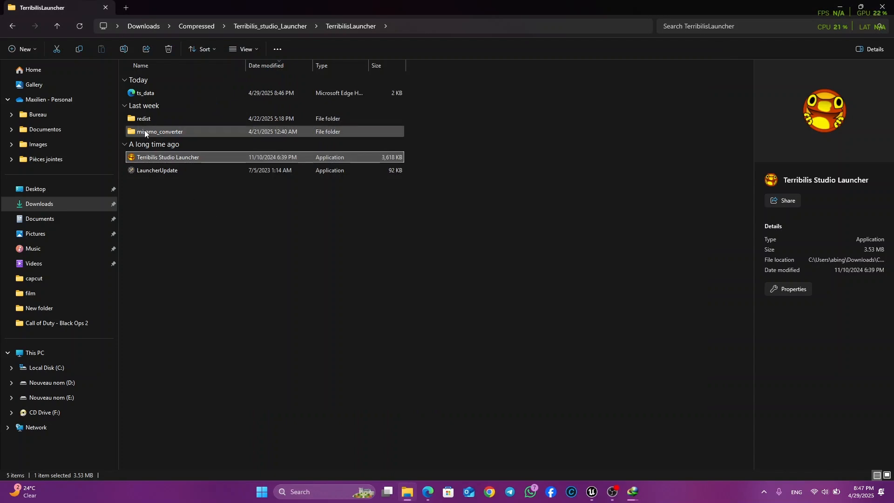
pyautogui.click(838, 6)
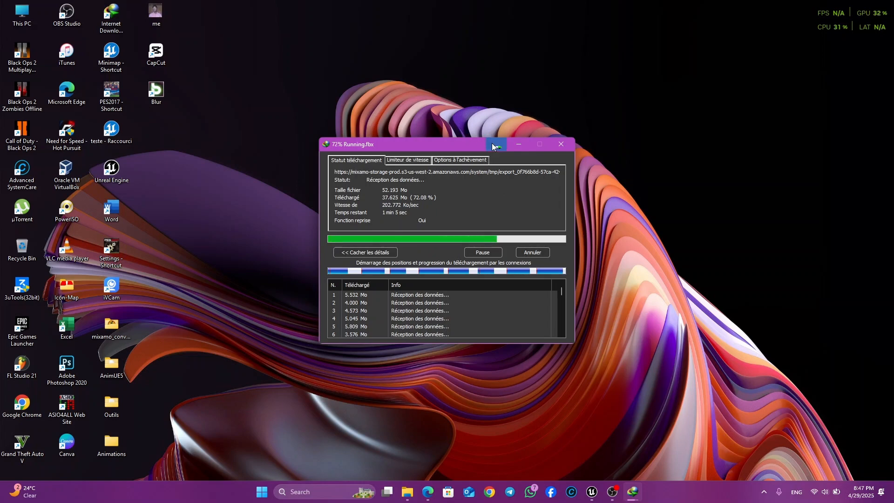
pyautogui.click(517, 145)
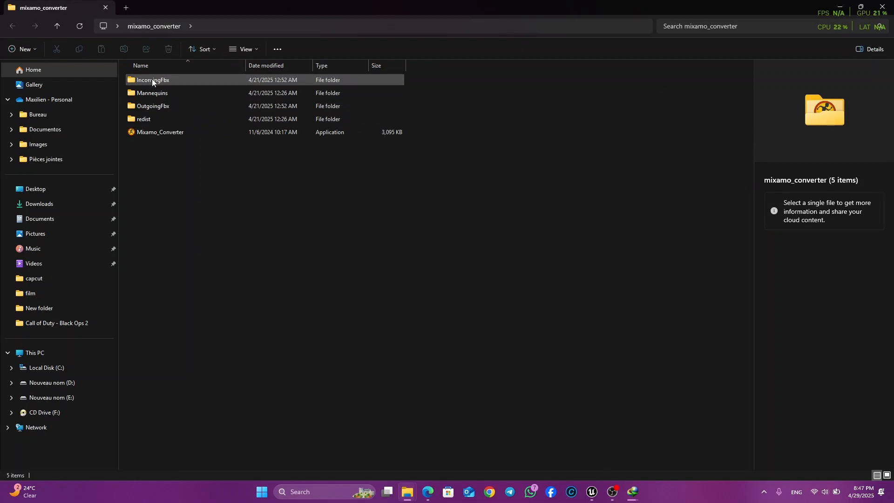
# - Delete Ch24_nonPBR.fbx and all other FBX files from mixamo_converter's IncomingFbx folder, keeping libfbxsdk.dll and MixamoToUE
pyautogui.moveTo(150, 78)
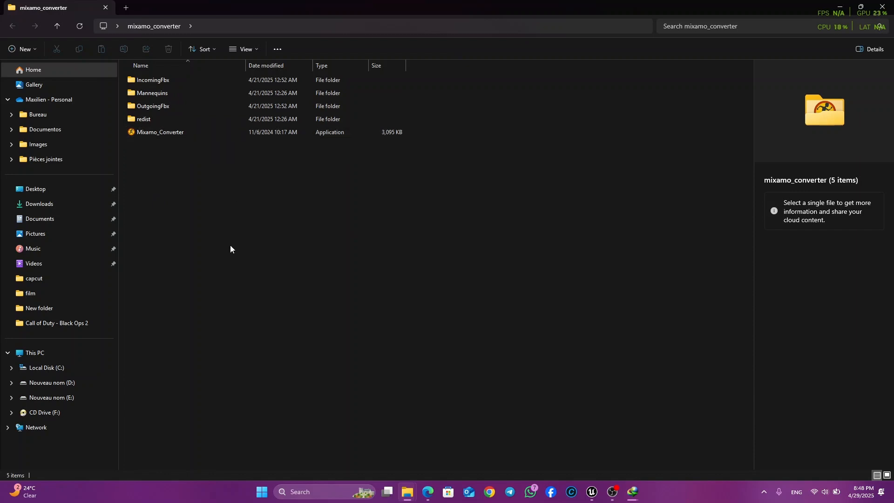
pyautogui.doubleClick(160, 82)
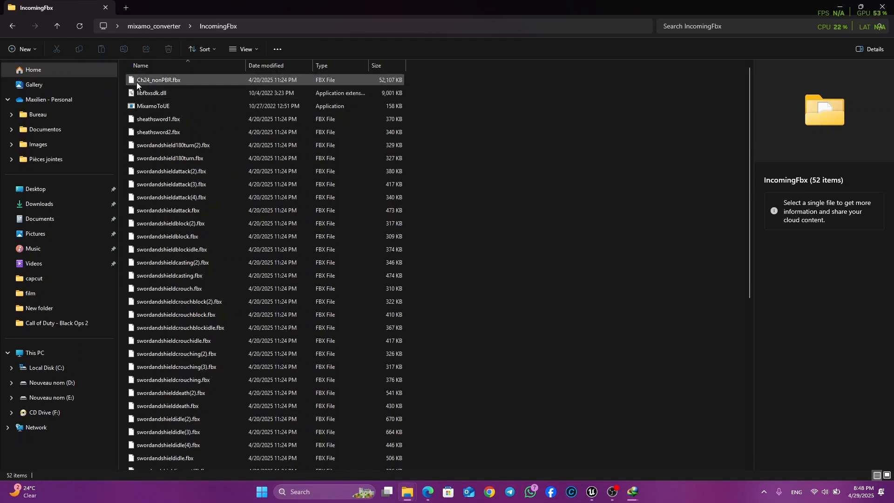
pyautogui.click(138, 84)
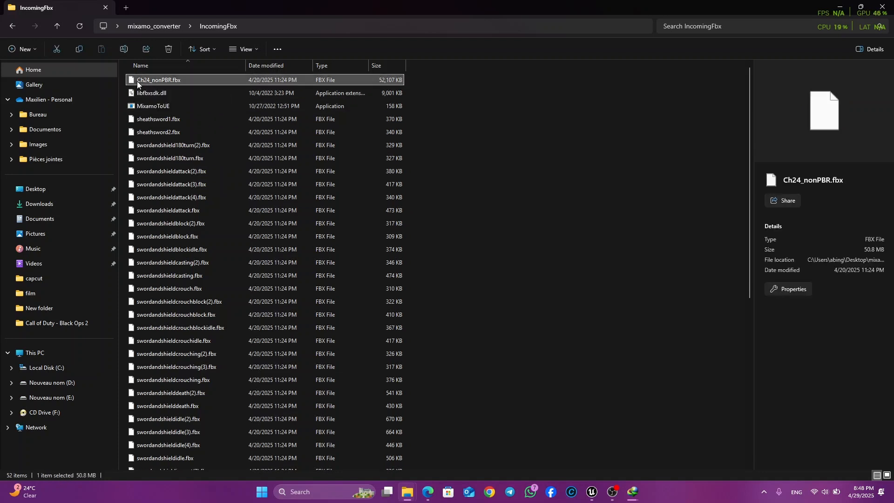
pyautogui.press('Delete')
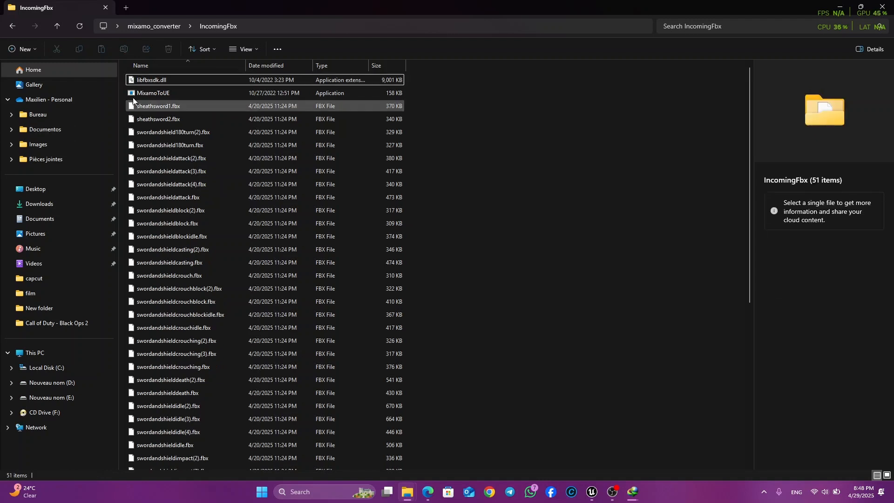
pyautogui.moveTo(123, 102); pyautogui.dragTo(151, 502)
pyautogui.press('Delete')
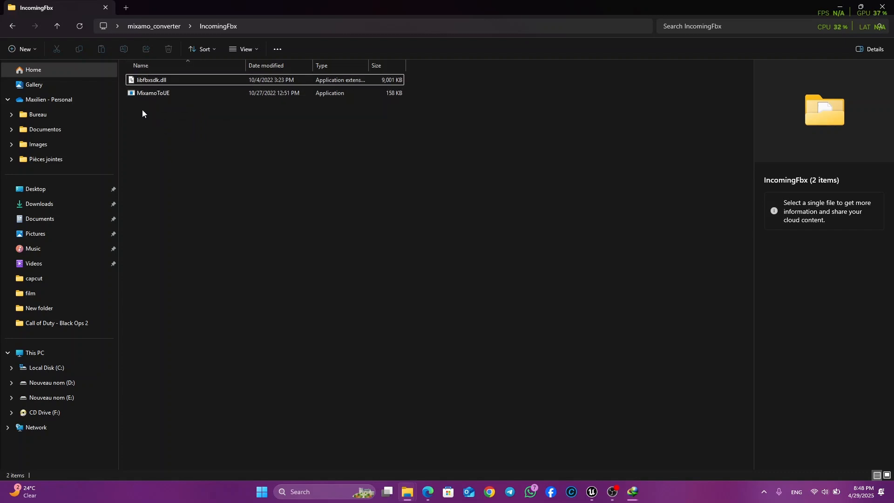
# - Open mixamo_converter's OutgoingFbx folder and arrange its window at reduced size on the desktop
pyautogui.click(10, 27)
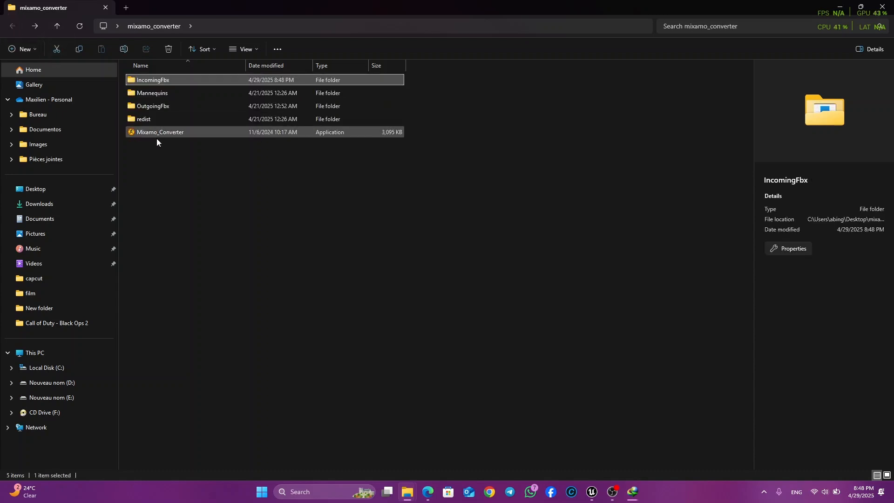
pyautogui.doubleClick(152, 110)
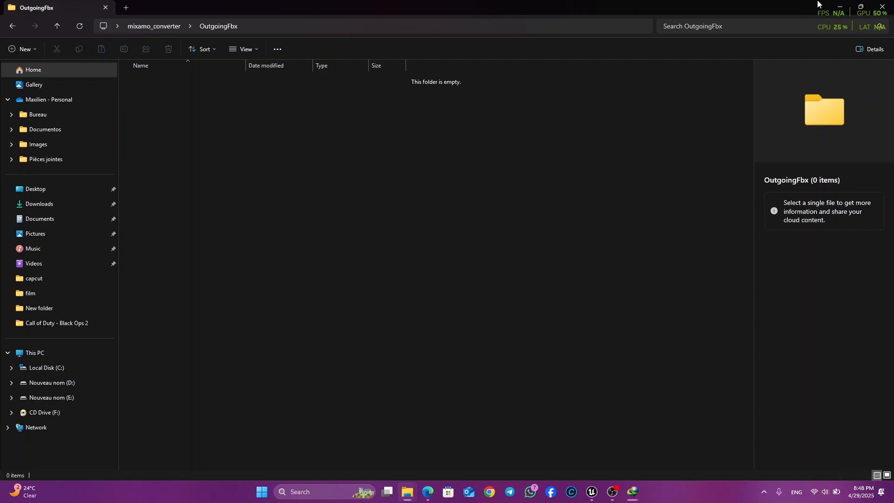
pyautogui.click(857, 7)
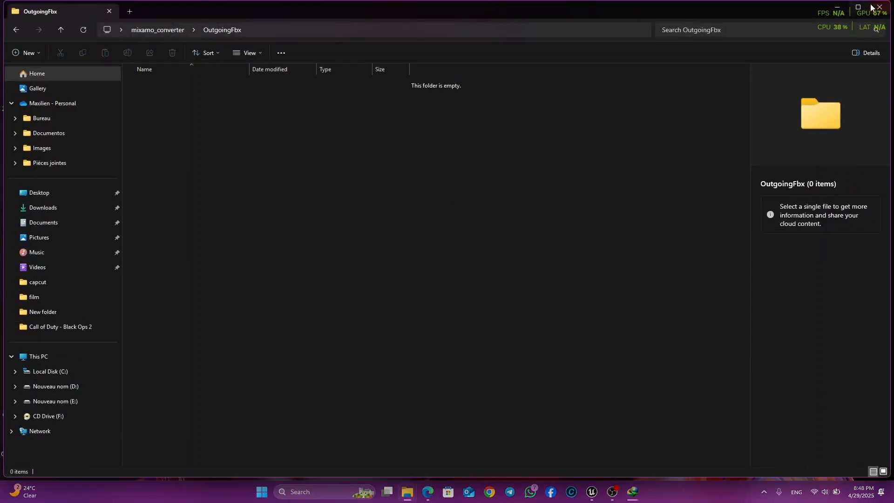
pyautogui.moveTo(889, 2); pyautogui.dragTo(483, 220)
pyautogui.moveTo(272, 228); pyautogui.dragTo(606, 53)
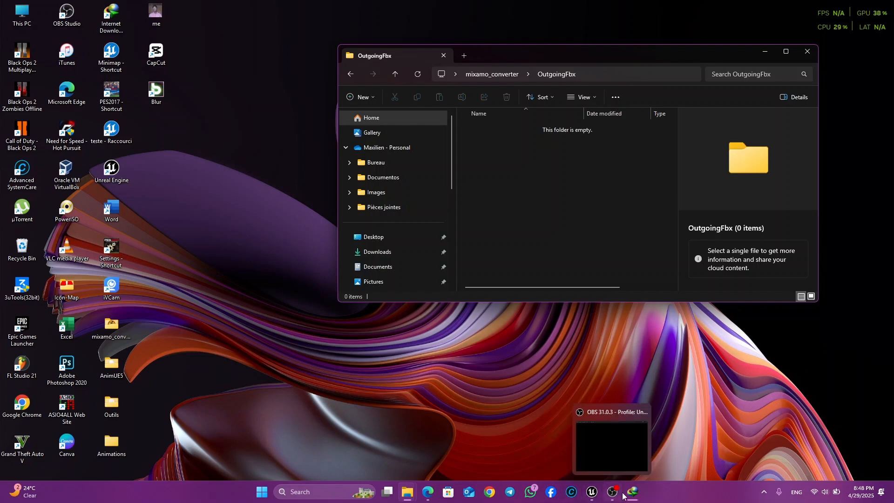
# - Open the Downloads folder in a second File Explorer window placed beside the OutgoingFbx window
pyautogui.doubleClick(22, 14)
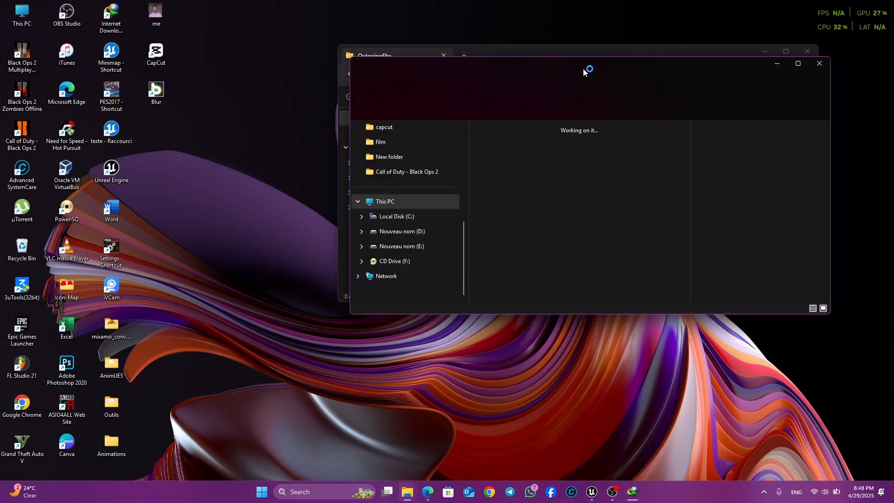
pyautogui.moveTo(589, 70); pyautogui.dragTo(326, 165)
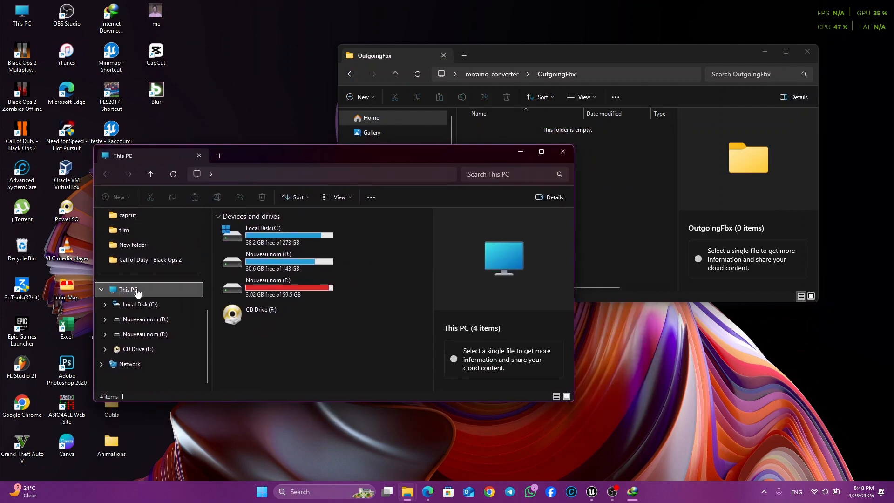
pyautogui.moveTo(206, 317); pyautogui.dragTo(216, 268)
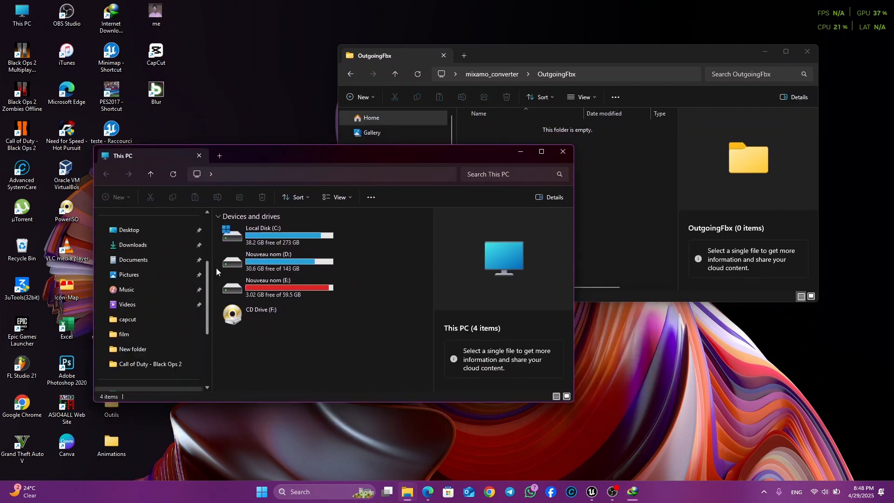
pyautogui.click(122, 260)
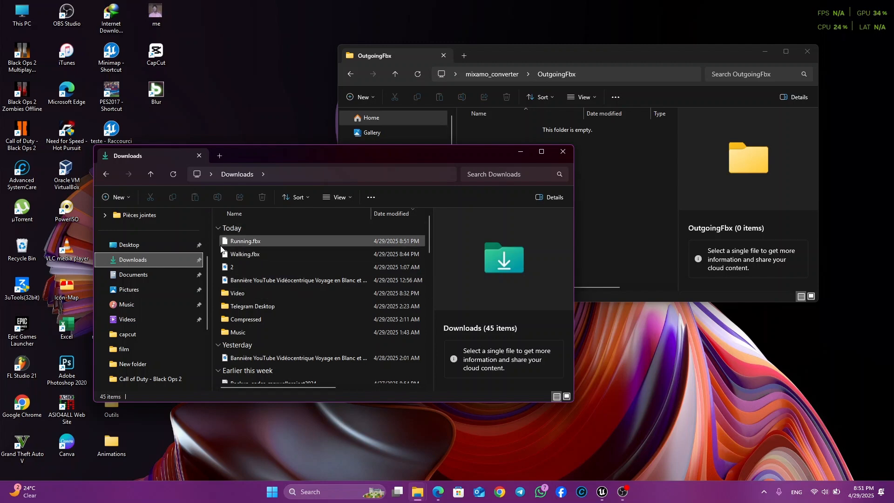
# - Copy Running.fbx and Walking.fbx from the Downloads folder
pyautogui.click(223, 242)
pyautogui.keyDown('shift'); pyautogui.click(240, 255); pyautogui.keyUp('shift')
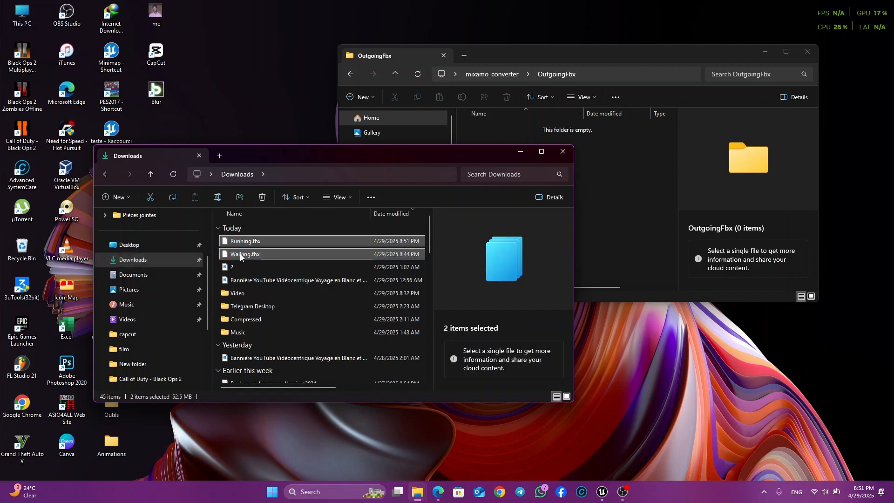
pyautogui.hotkey('ctrl', 'c')
# - Go up from OutgoingFbx to the mixamo_converter folder and minimize the Downloads window
pyautogui.click(621, 247)
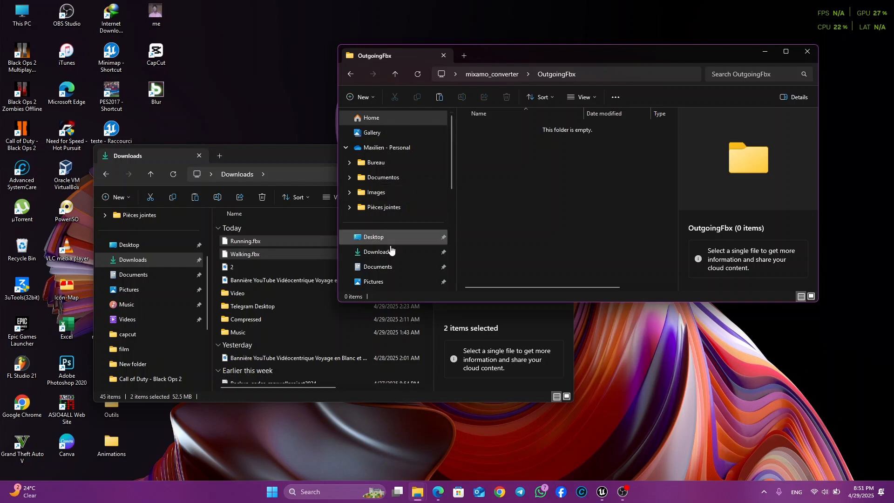
pyautogui.moveTo(451, 168); pyautogui.dragTo(447, 132)
pyautogui.click(484, 75)
pyautogui.click(513, 170)
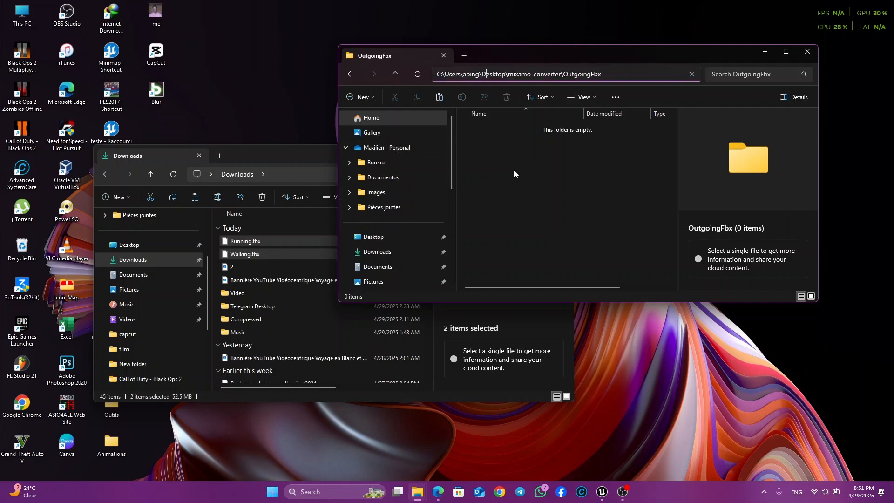
pyautogui.click(496, 74)
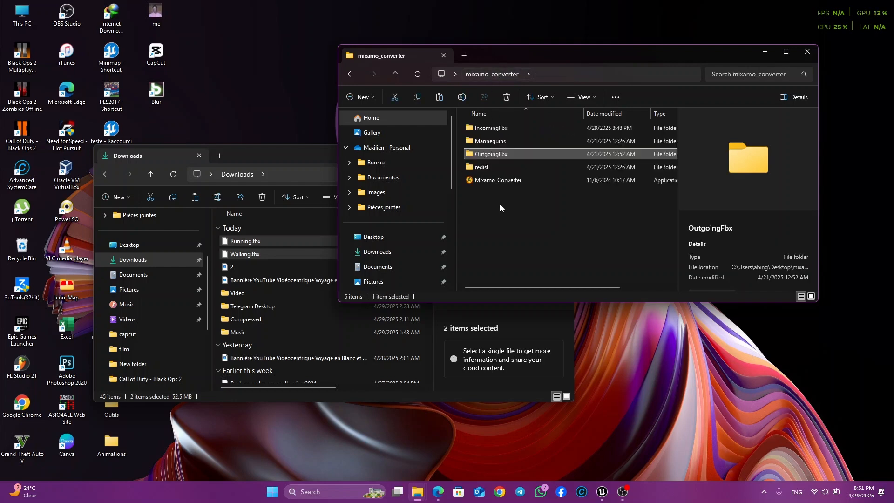
pyautogui.click(296, 155)
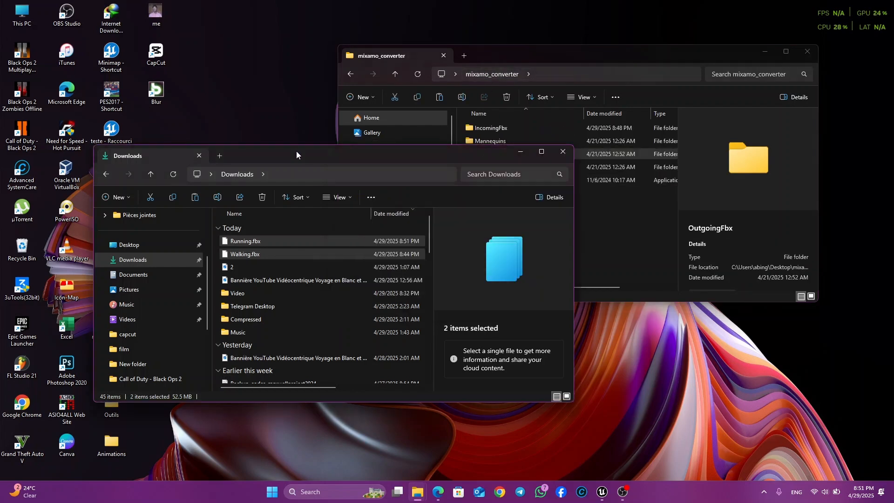
pyautogui.click(520, 151)
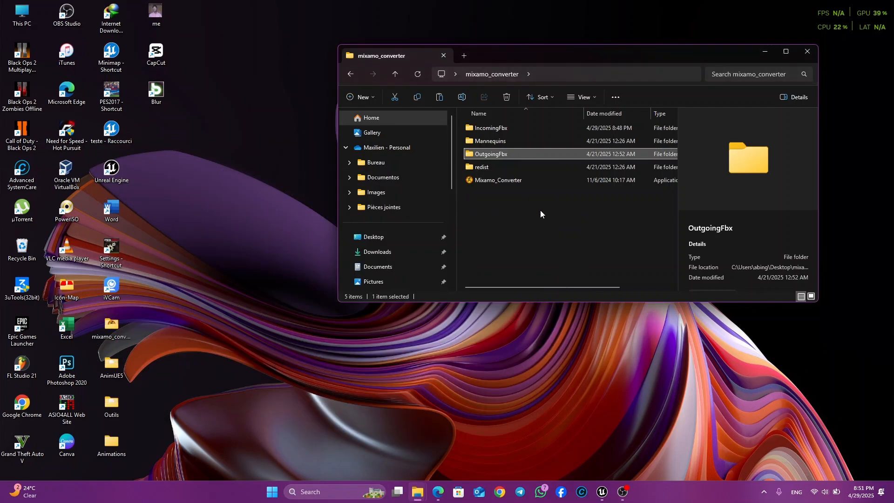
# - Launch Mixamo_Converter, enter the conversion process and go to its section for converting the animations
pyautogui.click(497, 181)
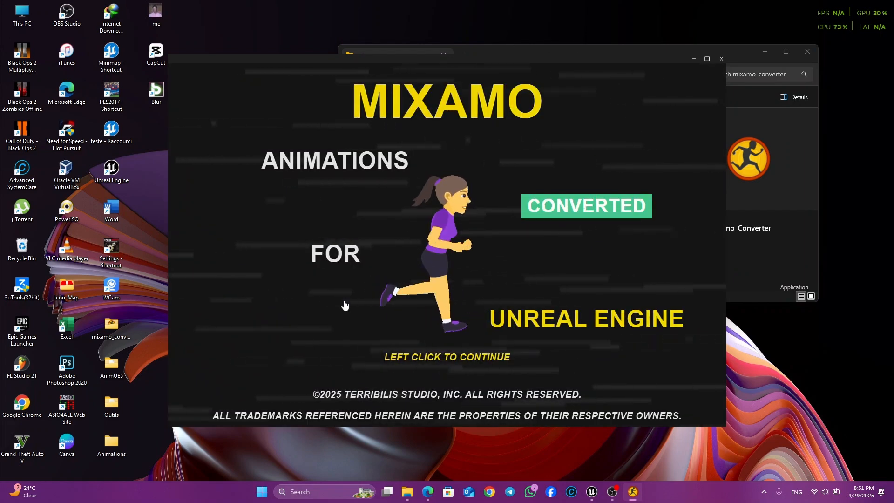
pyautogui.click(436, 407)
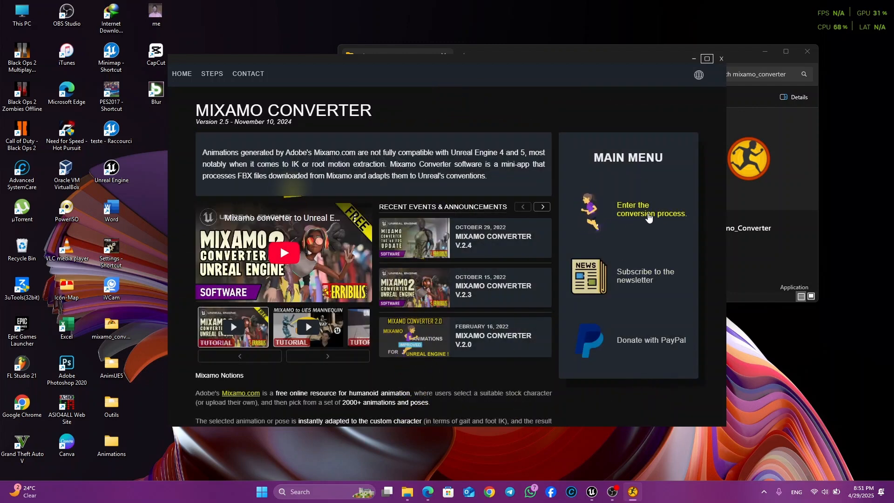
pyautogui.click(631, 217)
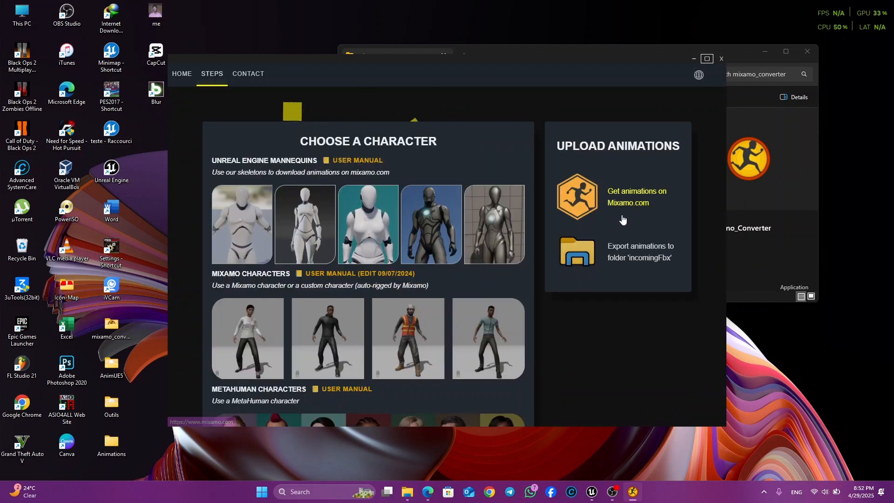
pyautogui.scroll(-2, 484, 363)
pyautogui.scroll(-8, 443, 343)
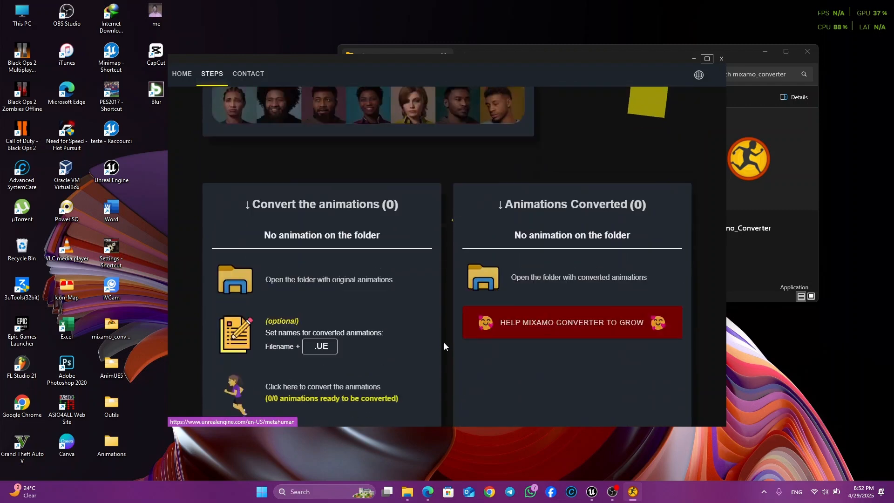
pyautogui.scroll(5, 433, 333)
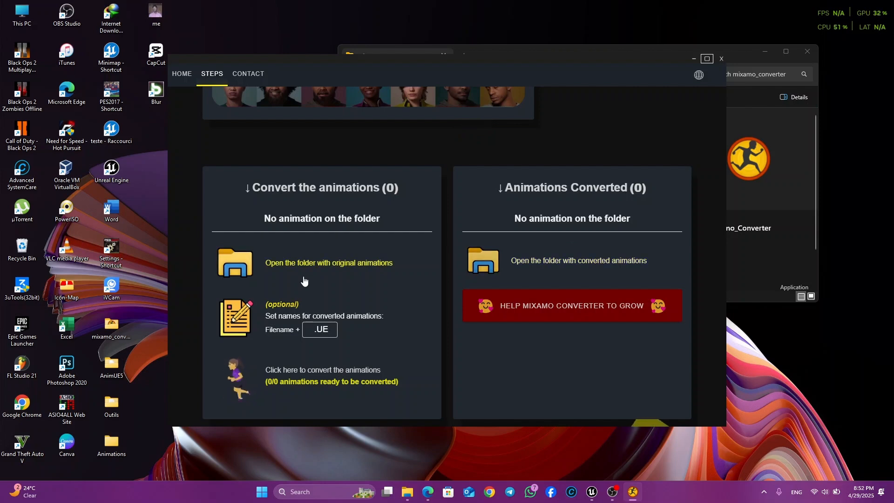
# - Open the folder with original animations, paste Running.fbx and Walking.fbx into it and close its window
pyautogui.click(312, 261)
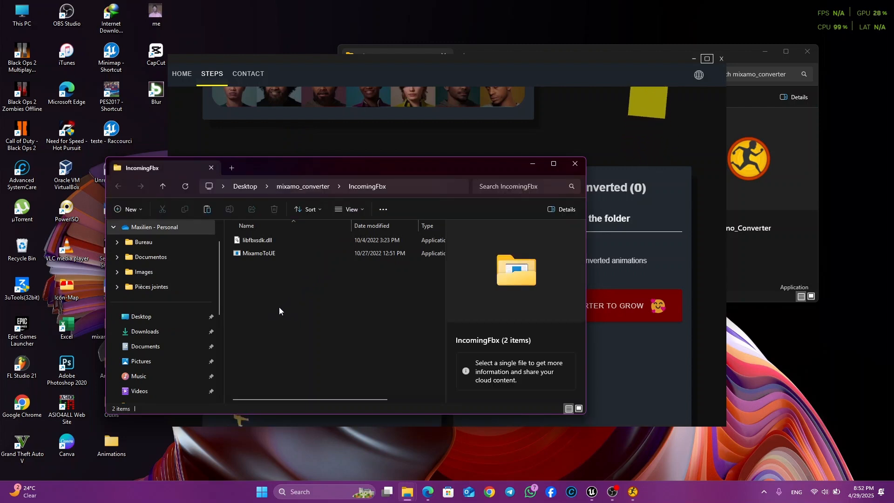
pyautogui.click(207, 209)
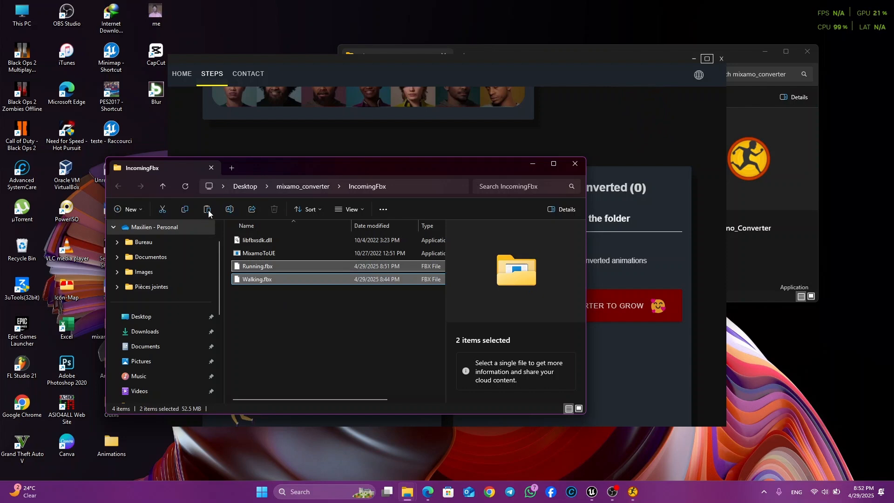
pyautogui.click(262, 315)
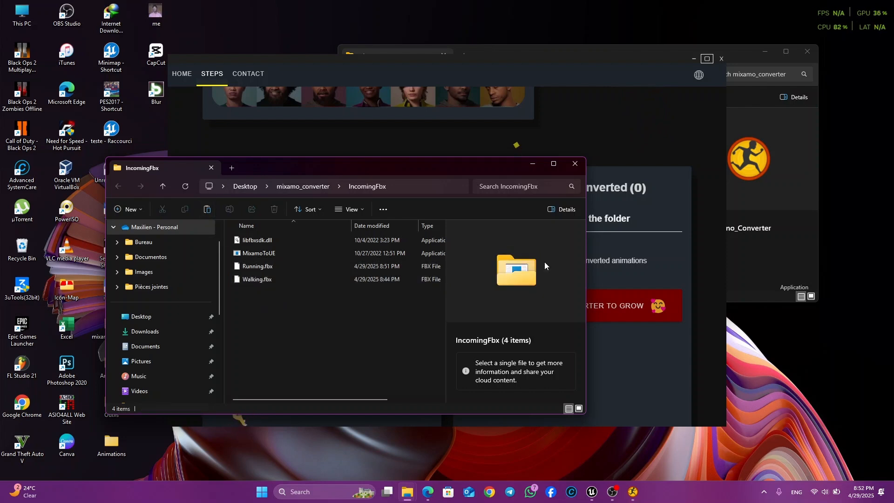
pyautogui.click(575, 164)
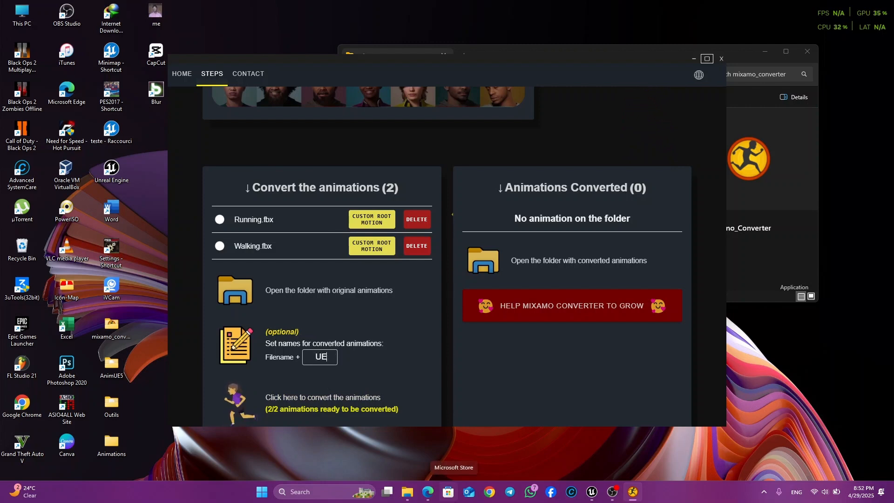
# - Set the filename suffix for converted animations to UE5Test and convert Running.fbx and Walking.fbx
pyautogui.write('5Test')
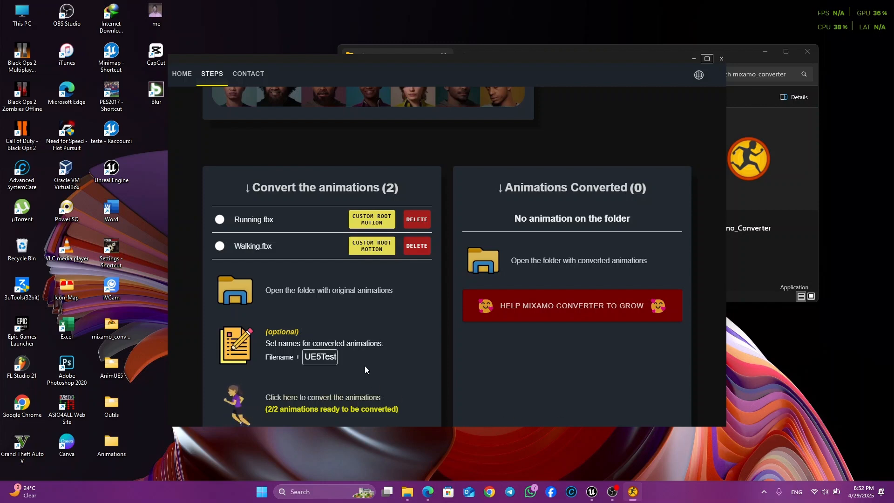
pyautogui.click(337, 406)
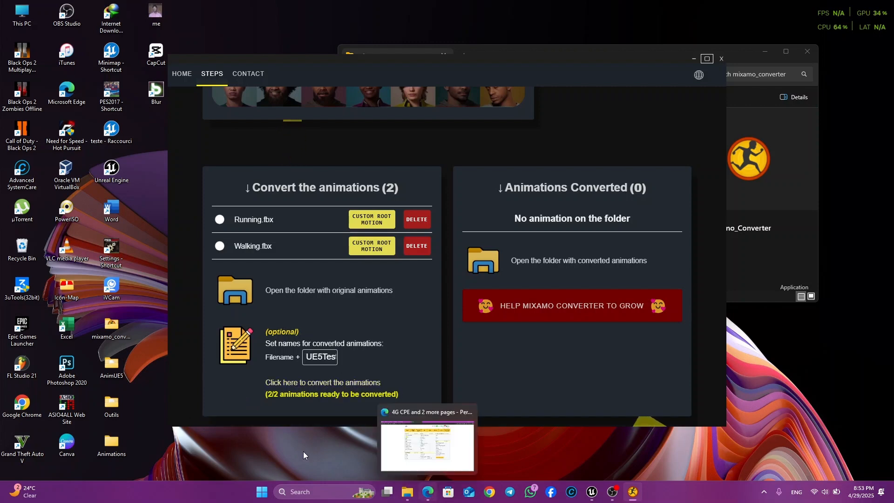
pyautogui.scroll(-4, 378, 373)
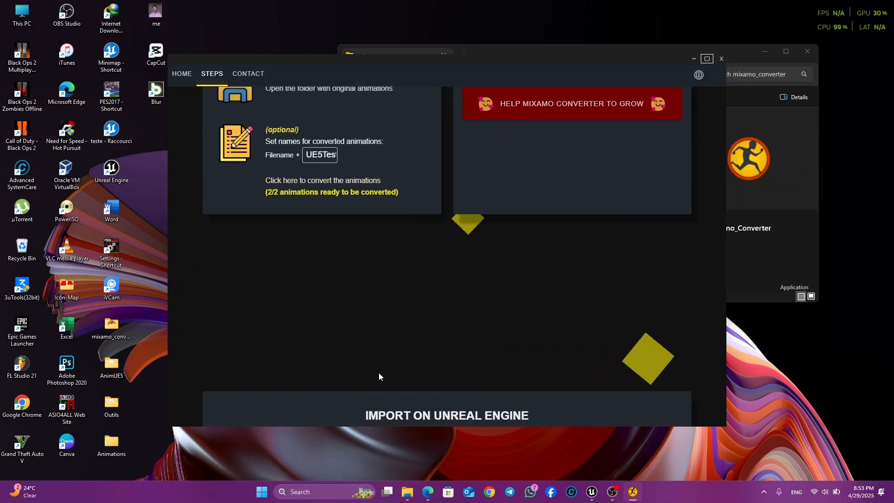
pyautogui.scroll(4, 378, 373)
pyautogui.click(378, 374)
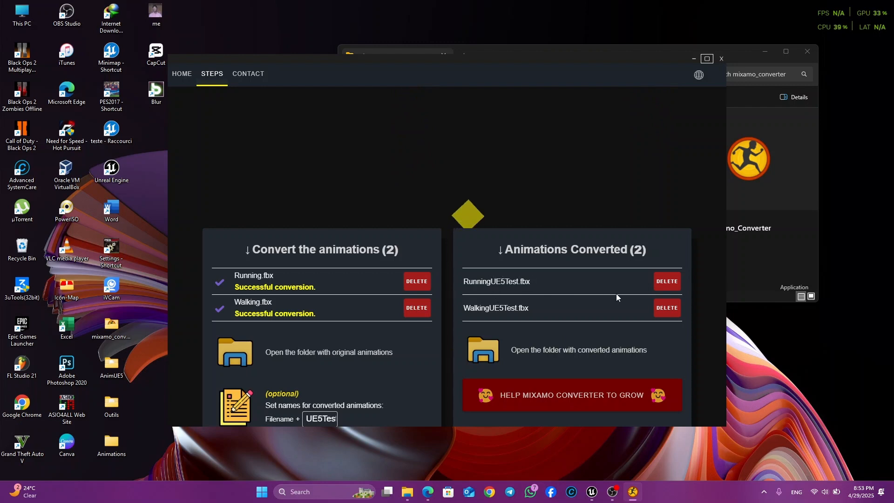
# - Open the folder with converted animations and create a new desktop folder named Test
pyautogui.scroll(-2, 565, 358)
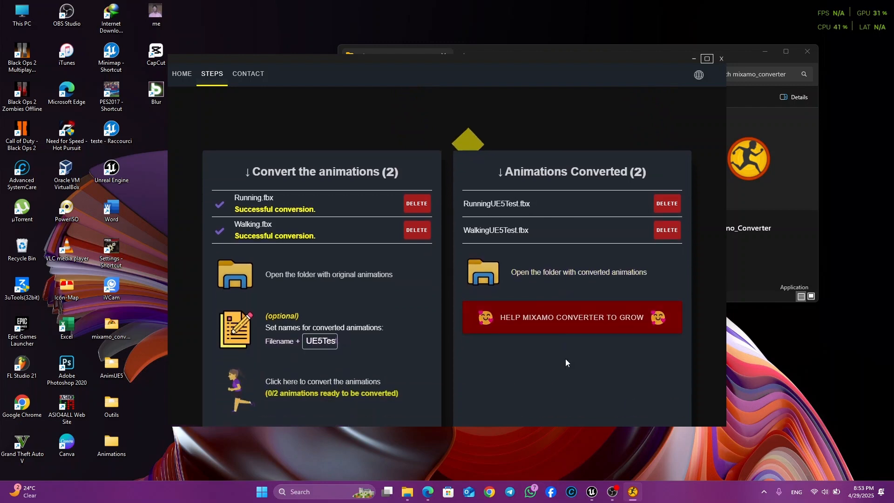
pyautogui.click(560, 276)
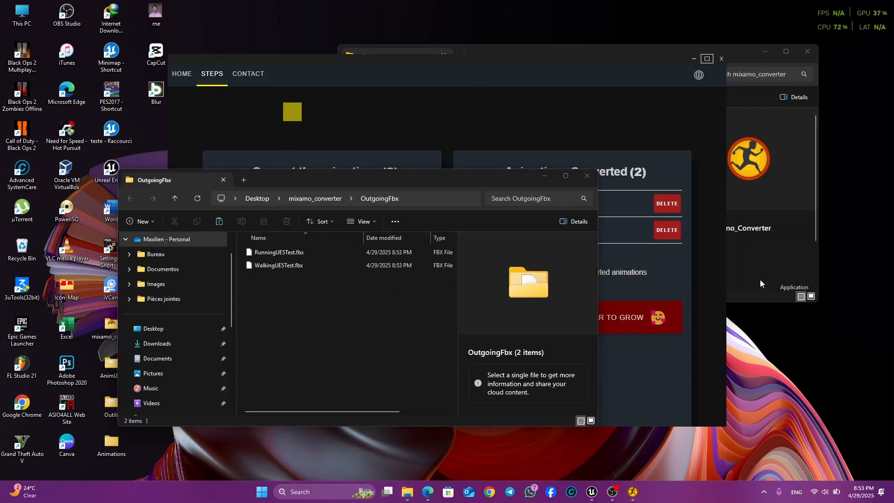
pyautogui.rightClick(778, 374)
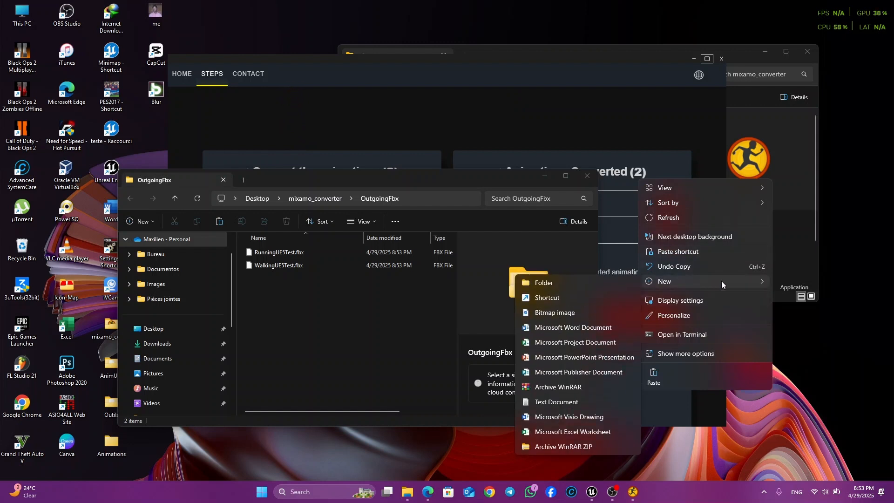
pyautogui.moveTo(651, 285)
pyautogui.click(592, 283)
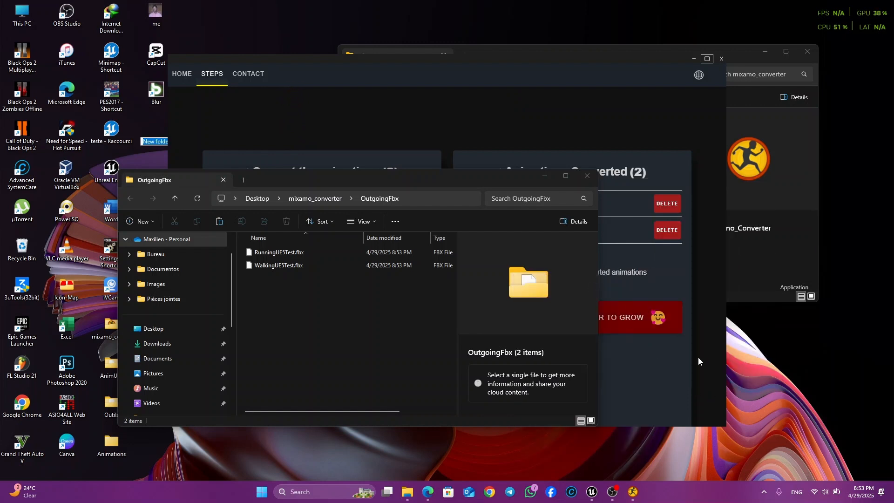
pyautogui.write('Test')
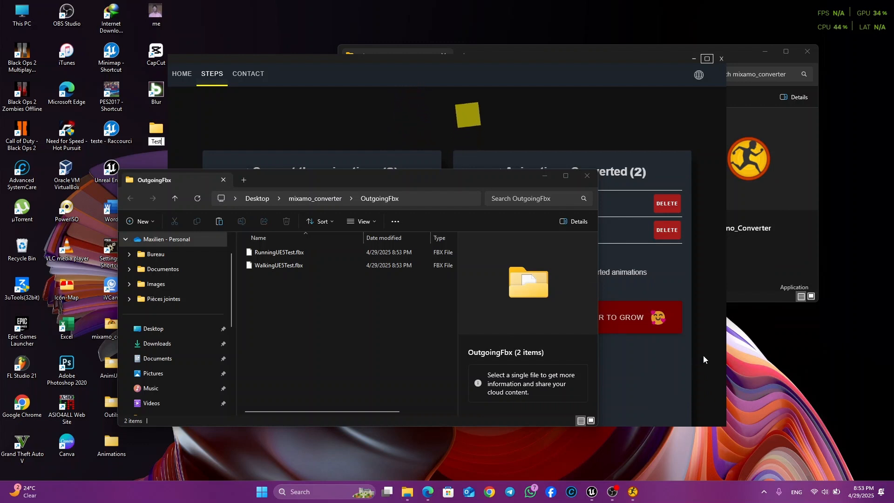
pyautogui.press('Return')
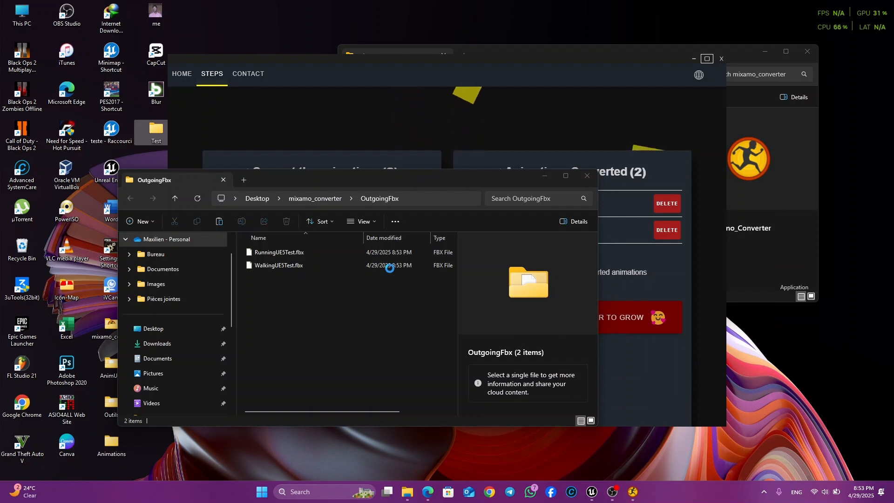
# - Move RunningUE5Test.fbx and WalkingUE5Test.fbx from OutgoingFbx into the desktop Test folder, then close both folder windows
pyautogui.moveTo(294, 296); pyautogui.dragTo(293, 255)
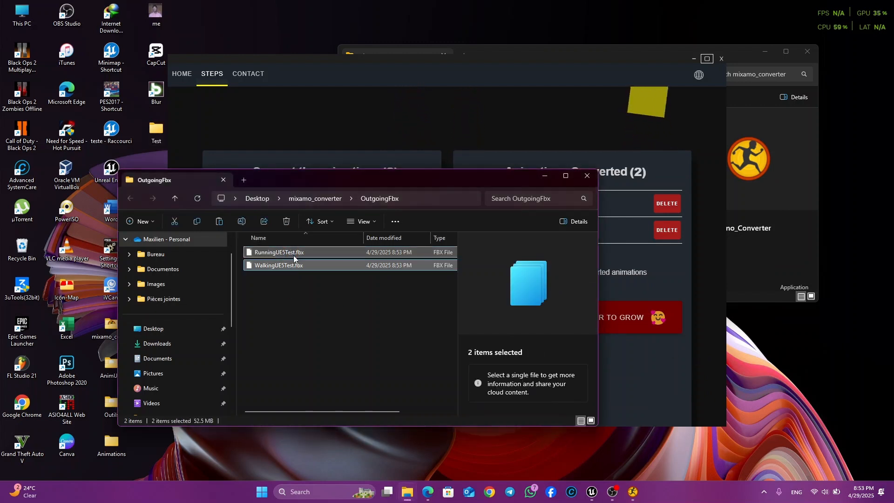
pyautogui.doubleClick(145, 129)
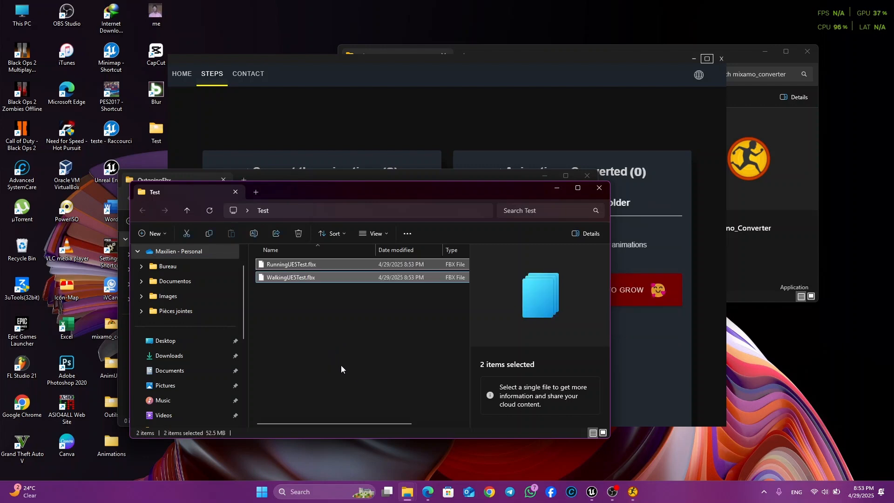
pyautogui.click(554, 175)
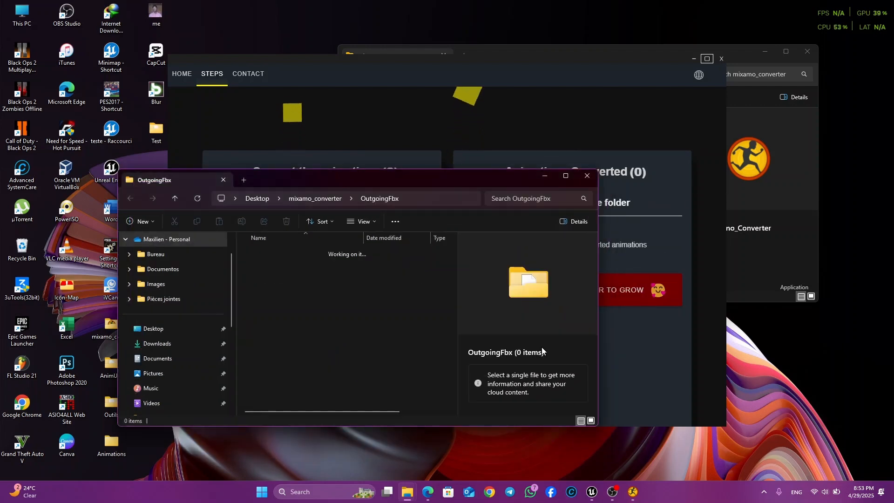
pyautogui.click(591, 179)
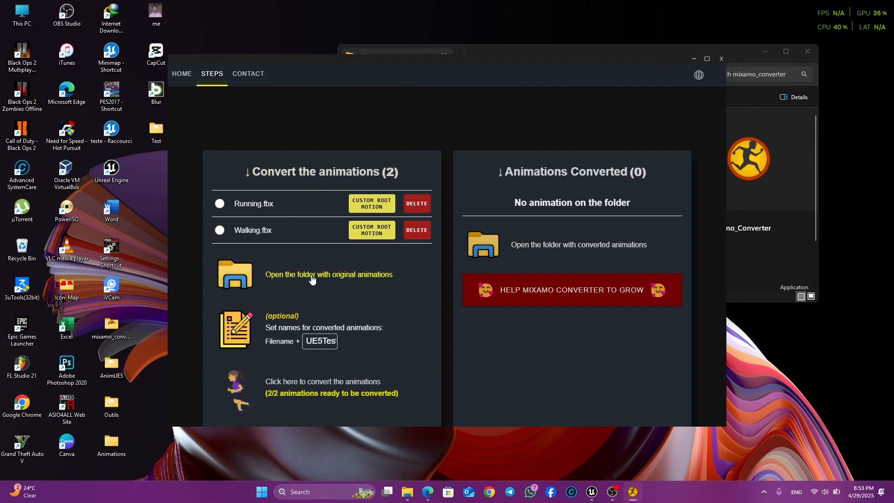
# - Open the folder with original animations and create a new desktop folder named Non Converterted
pyautogui.click(278, 275)
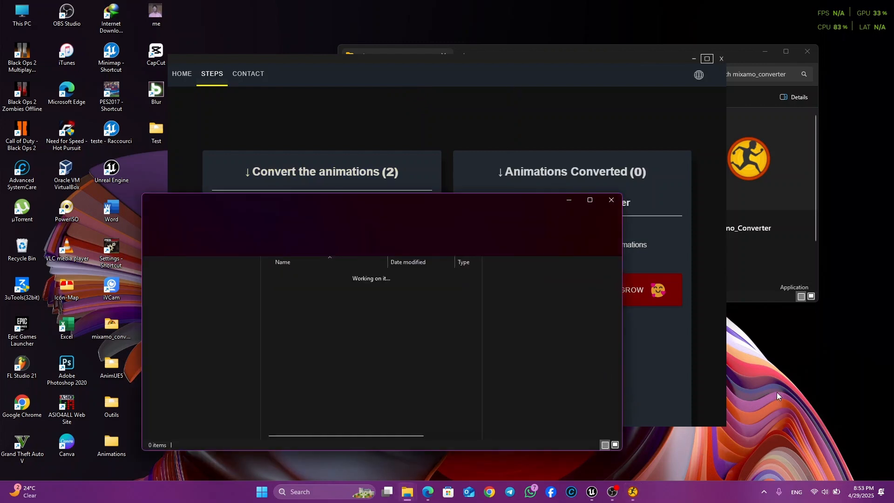
pyautogui.rightClick(776, 373)
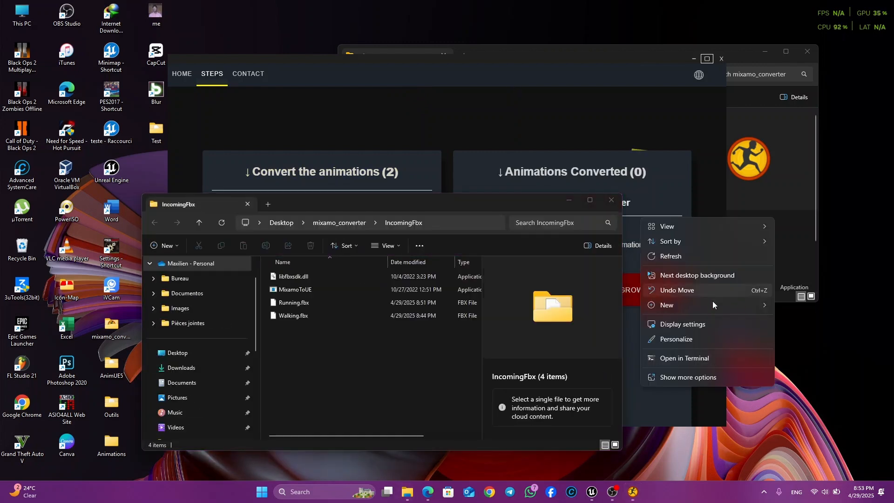
pyautogui.moveTo(682, 311)
pyautogui.click(561, 307)
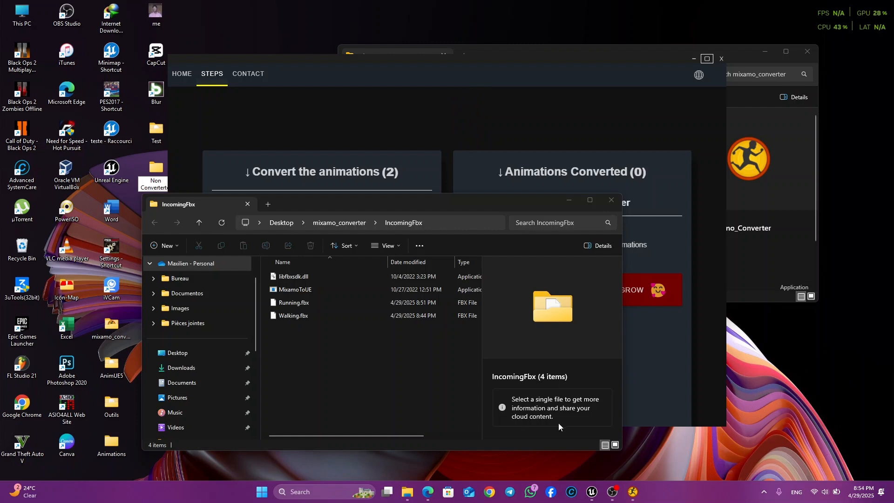
# - Move Running.fbx and Walking.fbx from IncomingFbx into the Non Converterted folder and close Mixamo Converter
pyautogui.moveTo(313, 359); pyautogui.dragTo(154, 168)
pyautogui.doubleClick(155, 170)
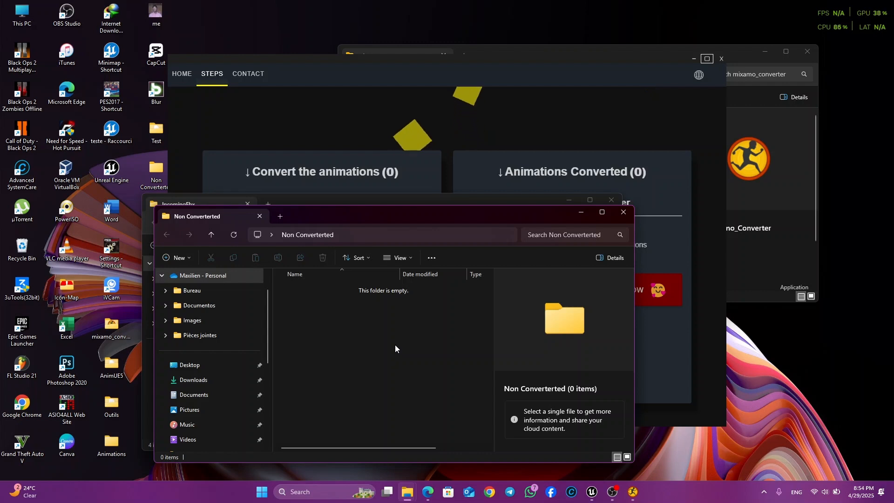
pyautogui.hotkey('ctrl', 'v')
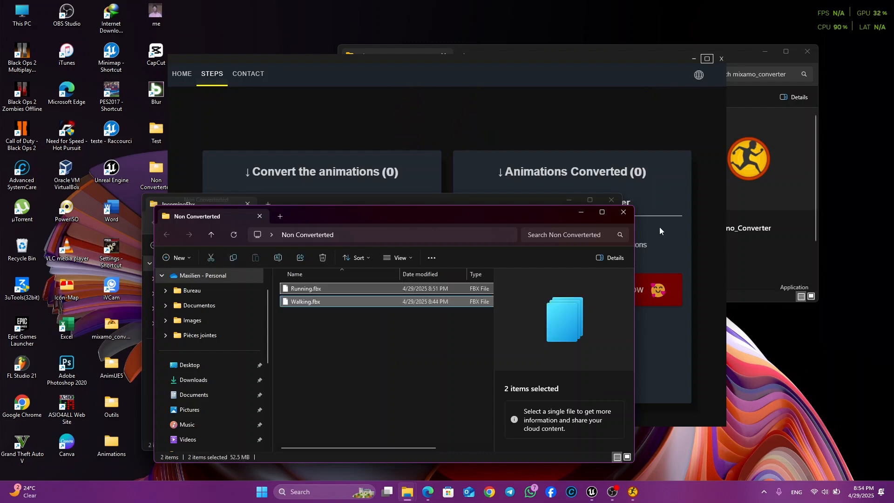
pyautogui.click(720, 60)
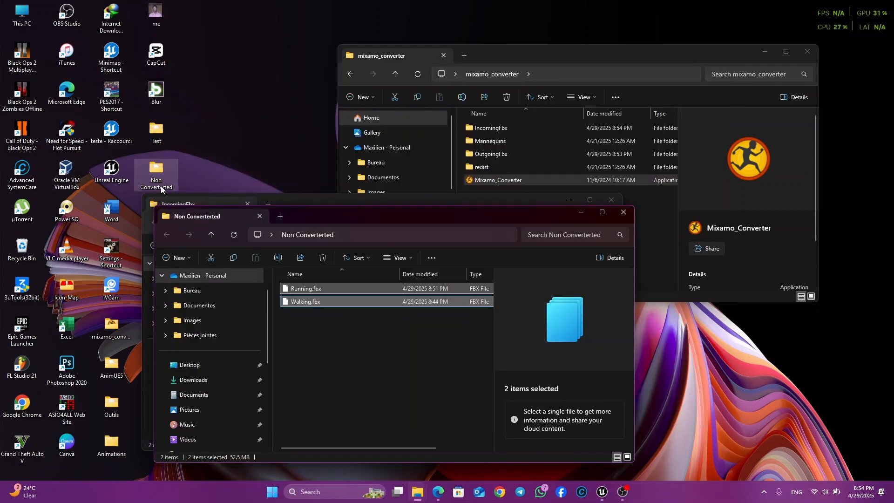
# - Close the mixamo_converter, Non Converterted and IncomingFbx folder windows
pyautogui.click(156, 174)
pyautogui.click(238, 139)
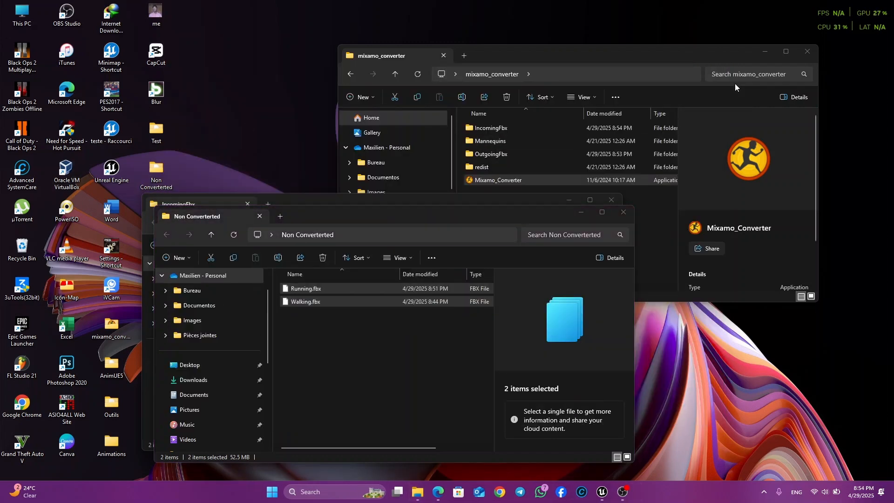
pyautogui.click(796, 63)
pyautogui.click(807, 51)
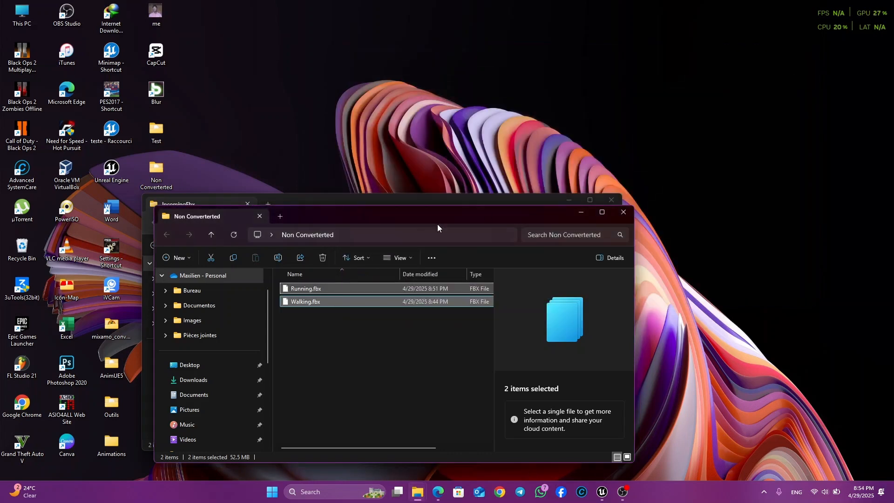
pyautogui.moveTo(399, 228); pyautogui.dragTo(491, 190)
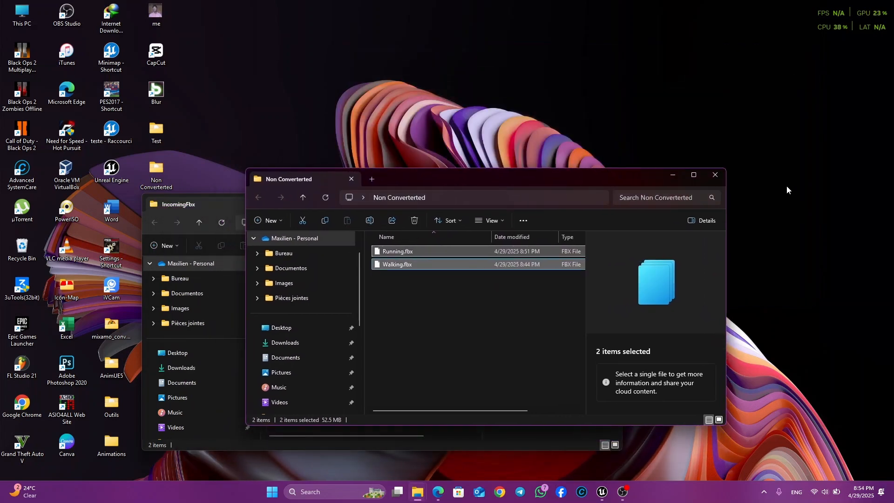
pyautogui.click(707, 174)
pyautogui.click(610, 201)
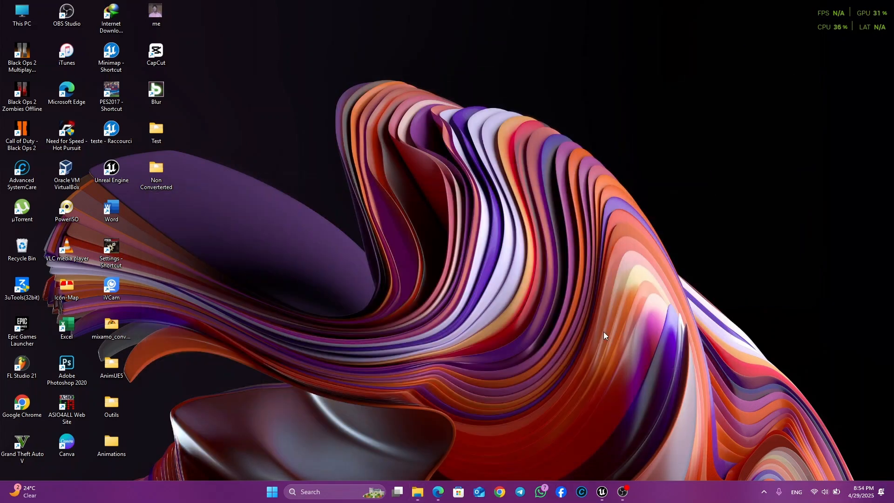
# - Switch to Unreal Editor and open the TestMap level from the project's Maps folder
pyautogui.click(602, 491)
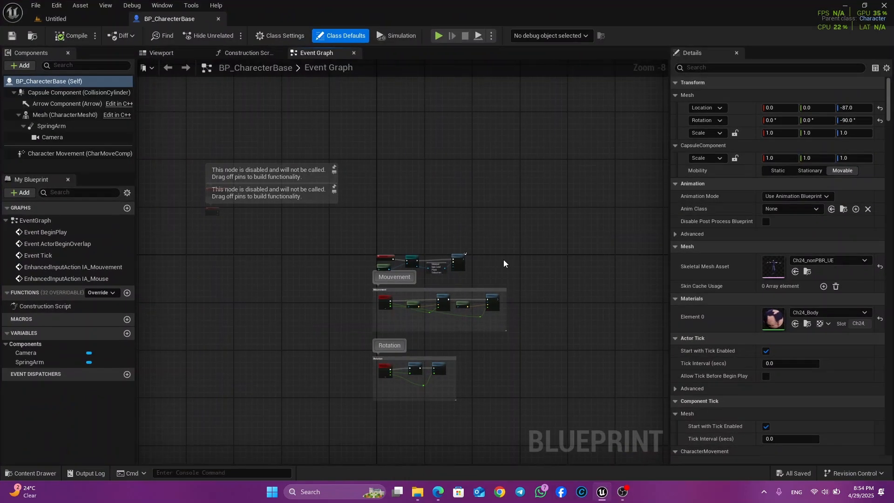
pyautogui.click(55, 19)
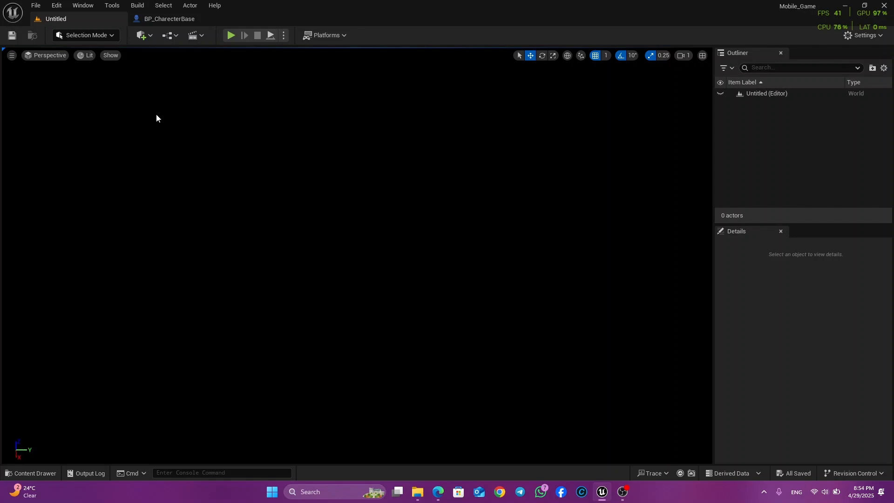
pyautogui.hotkey('ctrl', 'space')
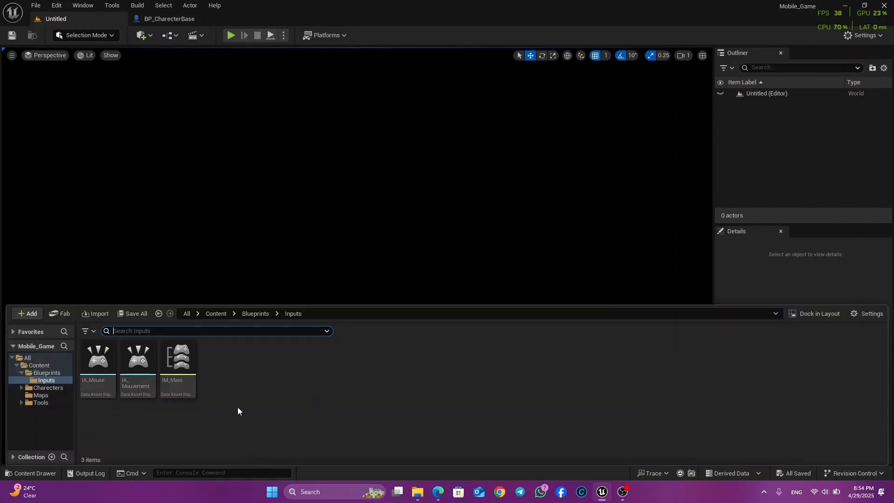
pyautogui.click(211, 314)
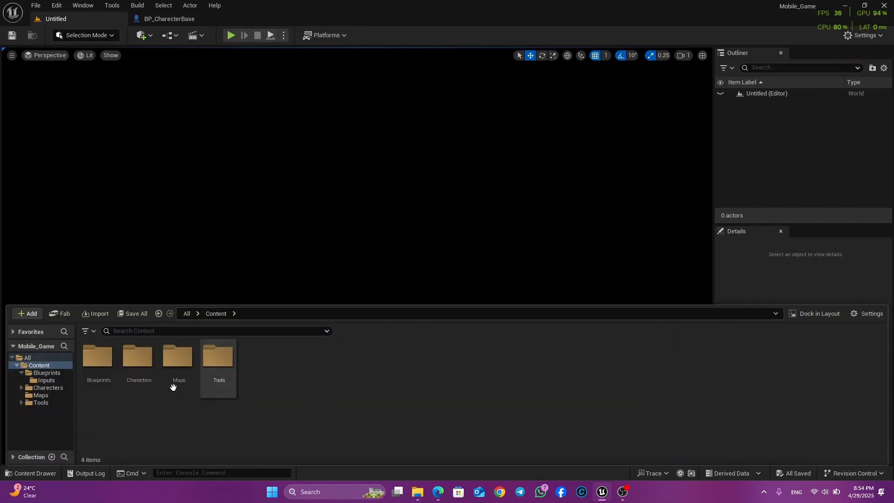
pyautogui.doubleClick(182, 384)
pyautogui.doubleClick(109, 365)
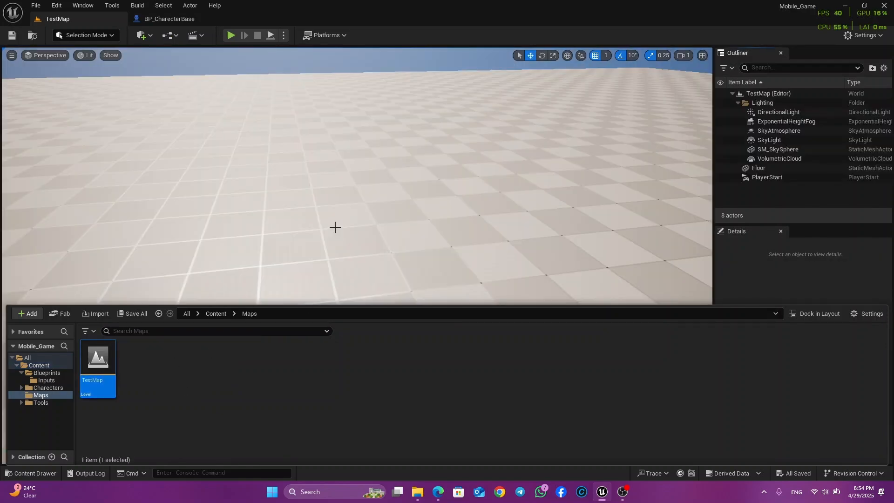
pyautogui.moveTo(335, 228)
pyautogui.mouseDown(button='right')
pyautogui.moveTo(326, 246)
pyautogui.moveTo(336, 222)
pyautogui.mouseUp(button='right')
# - Show the project's top-level Content folder and bring up File Explorer in a smaller window showing the Desktop folder
pyautogui.hotkey('ctrl', 'space')
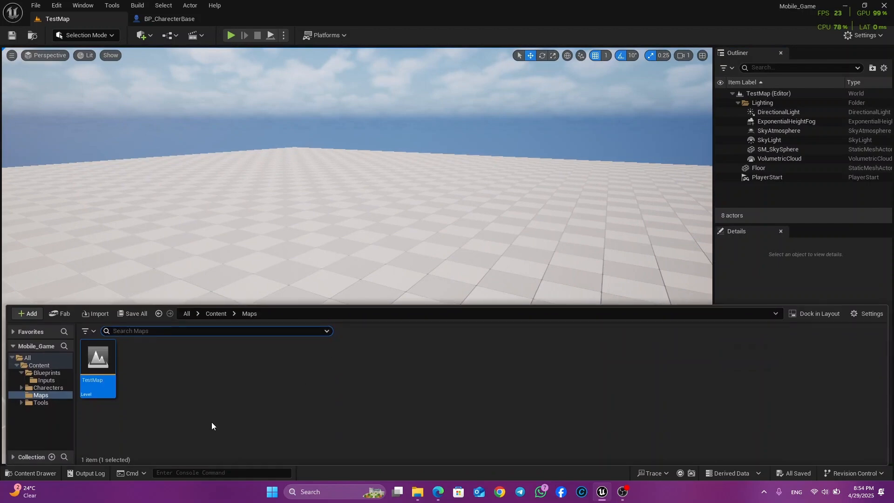
pyautogui.click(217, 314)
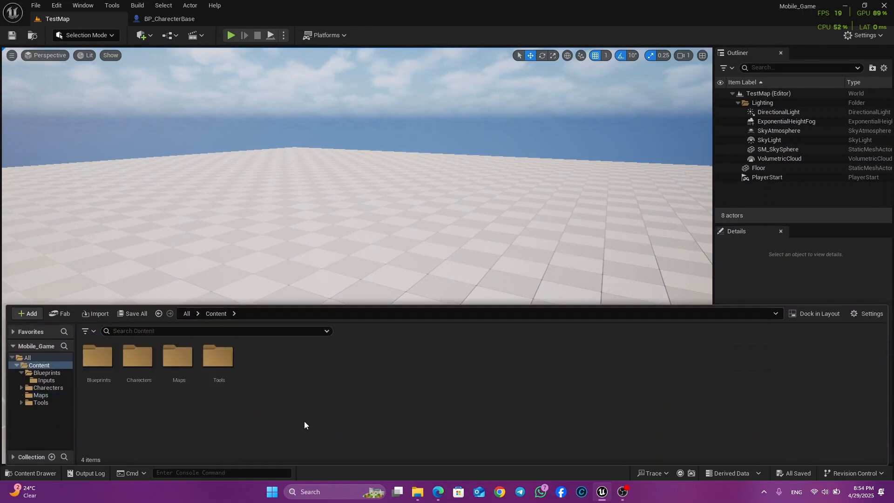
pyautogui.moveTo(419, 491)
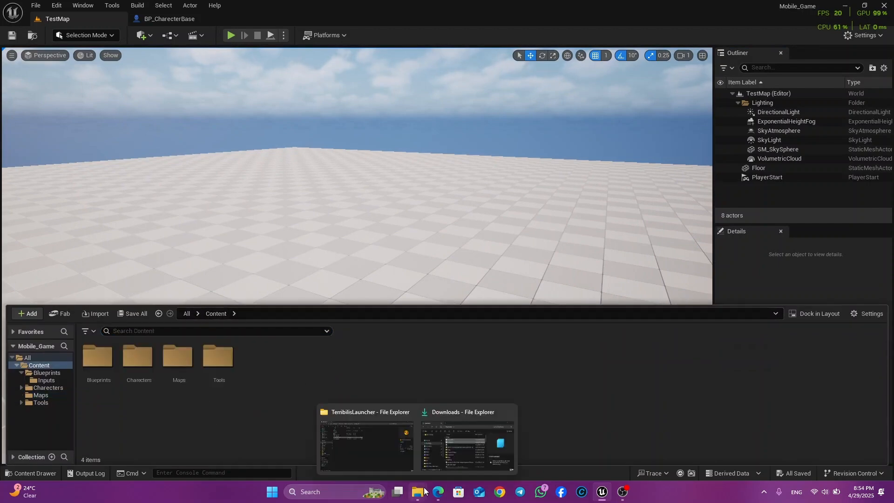
pyautogui.click(401, 422)
pyautogui.click(852, 8)
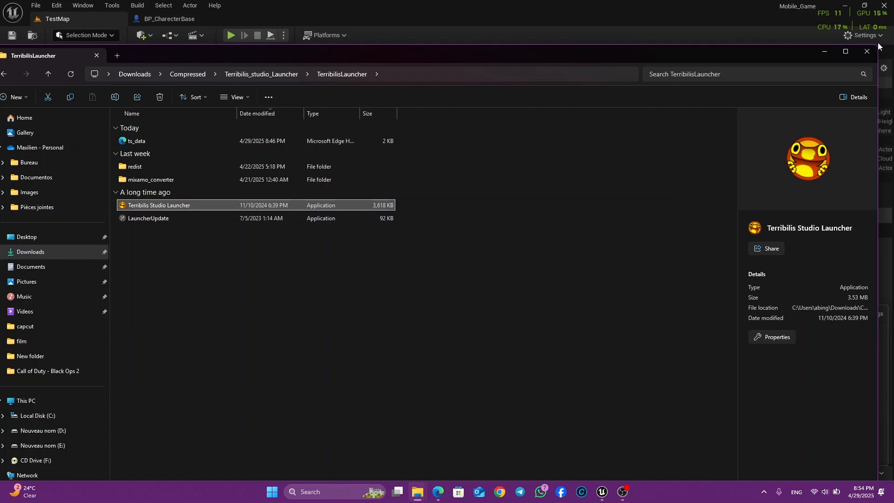
pyautogui.moveTo(879, 47); pyautogui.dragTo(555, 285)
pyautogui.moveTo(402, 298); pyautogui.dragTo(653, 72)
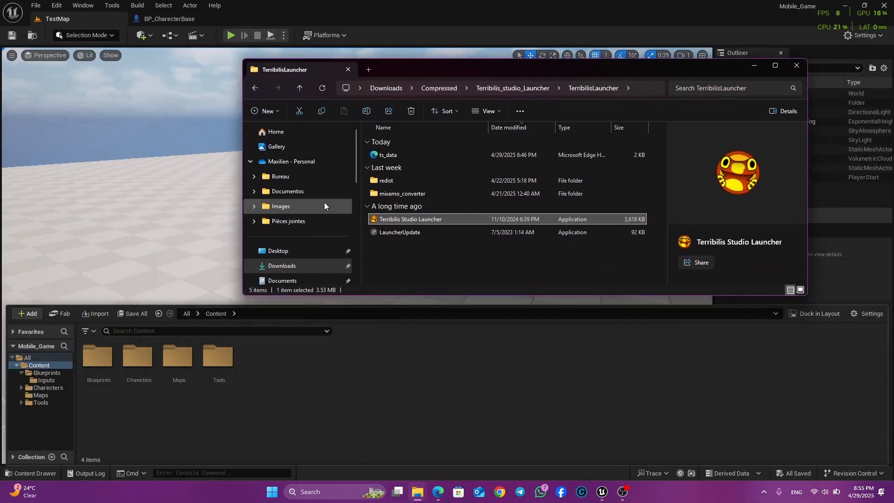
pyautogui.click(282, 253)
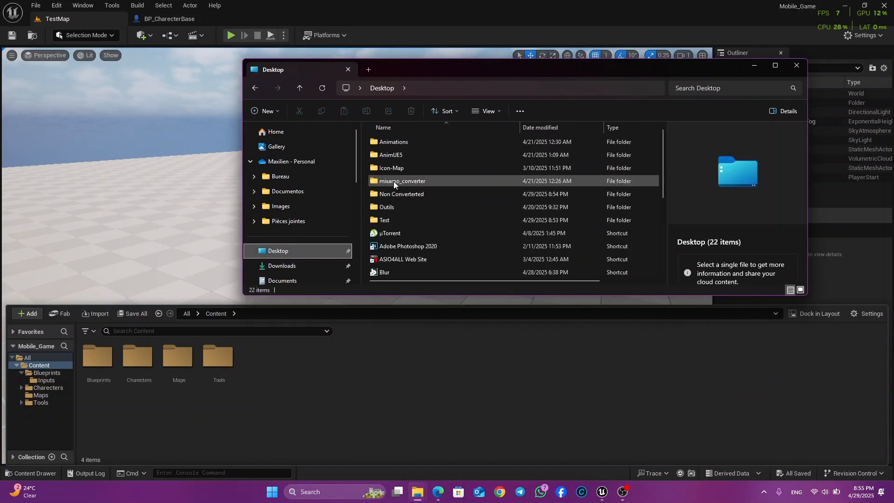
pyautogui.moveTo(389, 196); pyautogui.dragTo(352, 359)
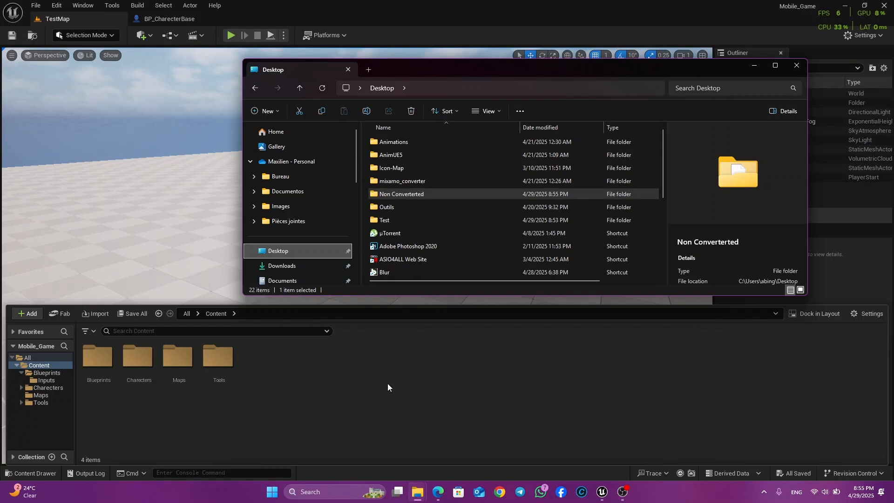
pyautogui.click(467, 394)
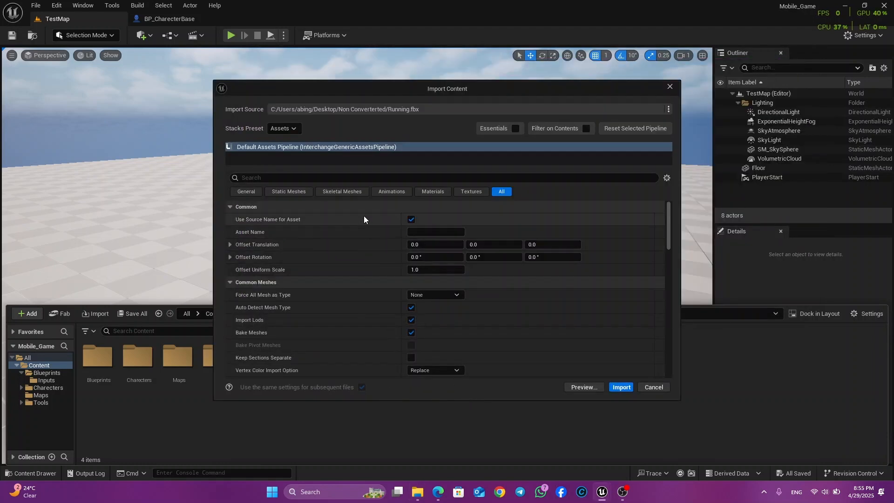
pyautogui.click(393, 191)
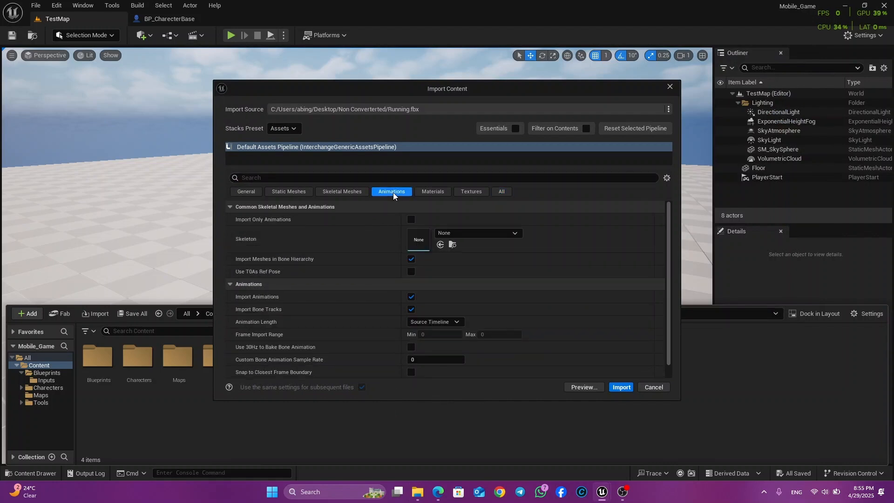
pyautogui.click(674, 88)
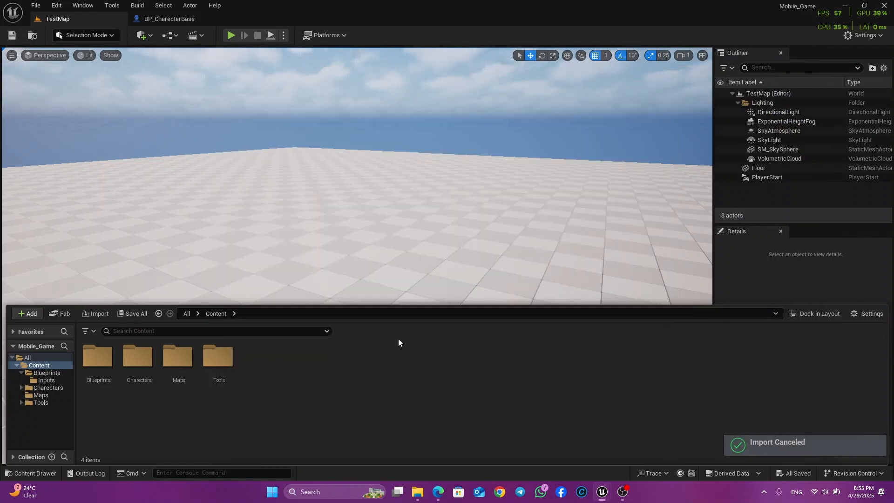
# - Create a new folder named nnconv in the project's Content folder and open it
pyautogui.rightClick(280, 380)
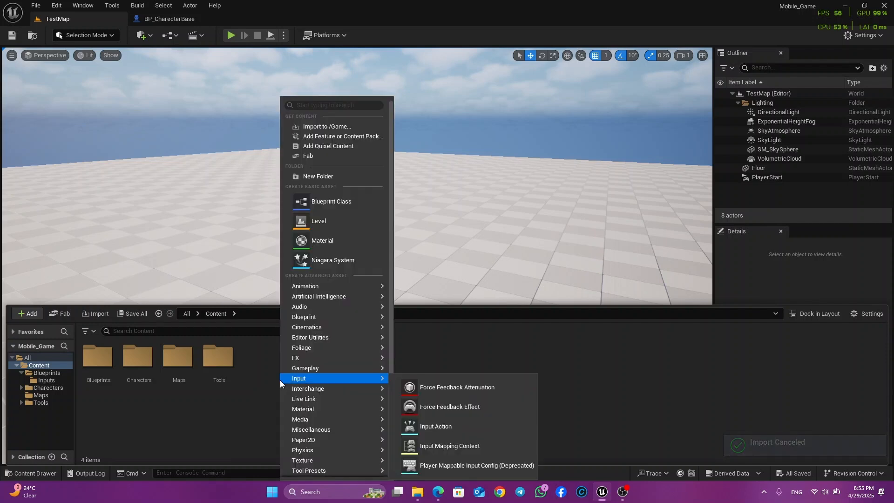
pyautogui.click(340, 179)
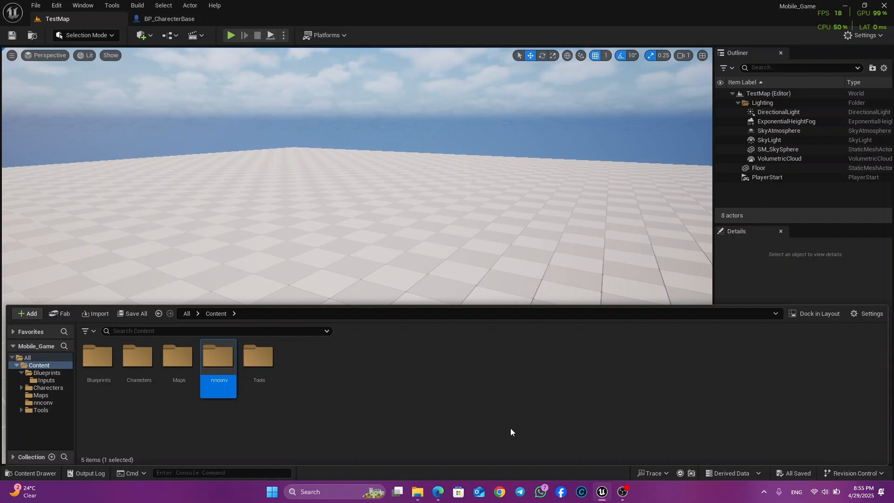
pyautogui.click(289, 406)
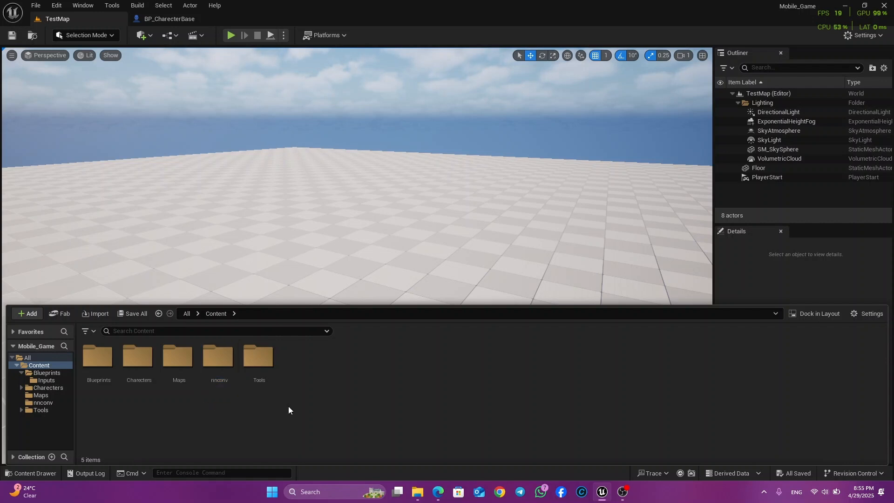
pyautogui.doubleClick(219, 357)
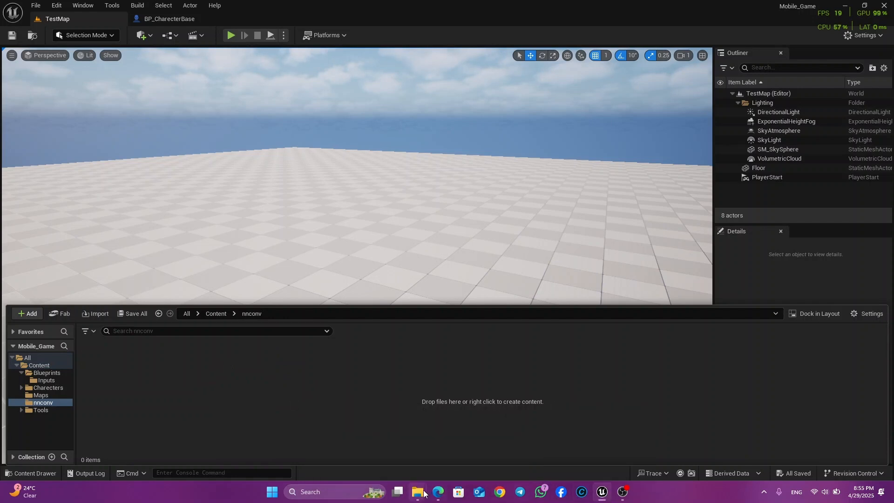
# - Import Running.fbx from the desktop Non Converterted folder into nnconv with the default import settings
pyautogui.moveTo(602, 491)
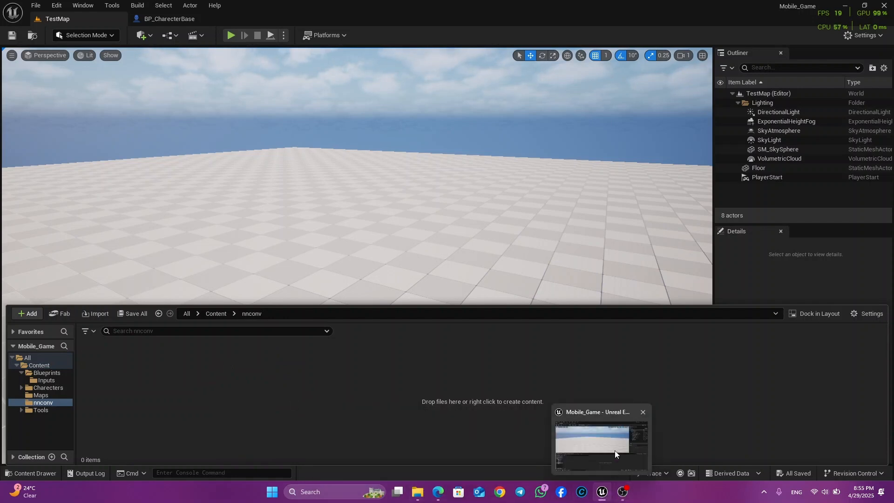
pyautogui.moveTo(417, 491)
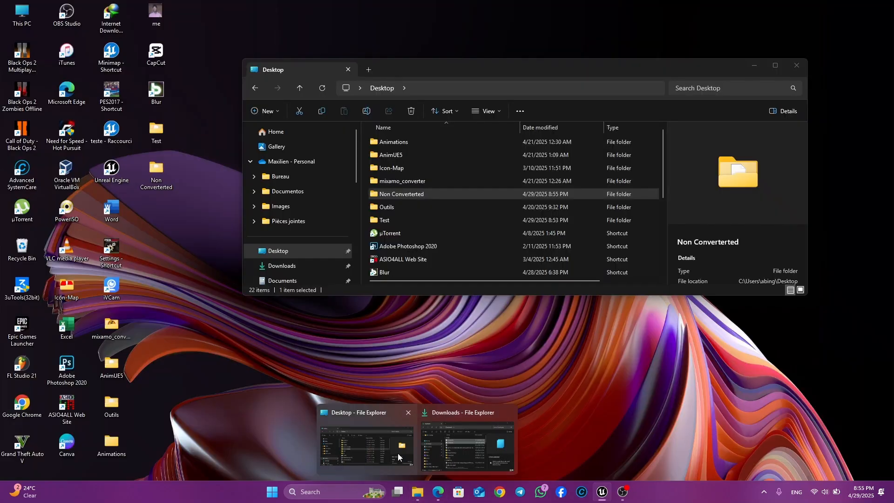
pyautogui.click(398, 453)
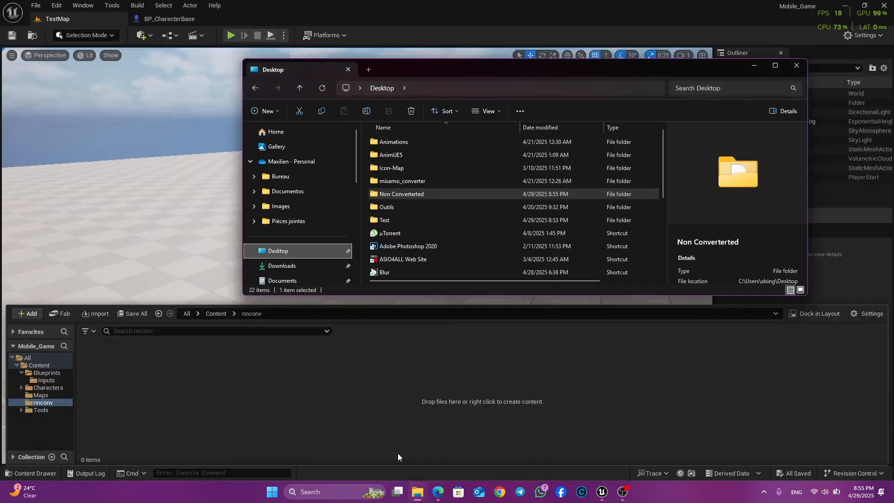
pyautogui.doubleClick(403, 195)
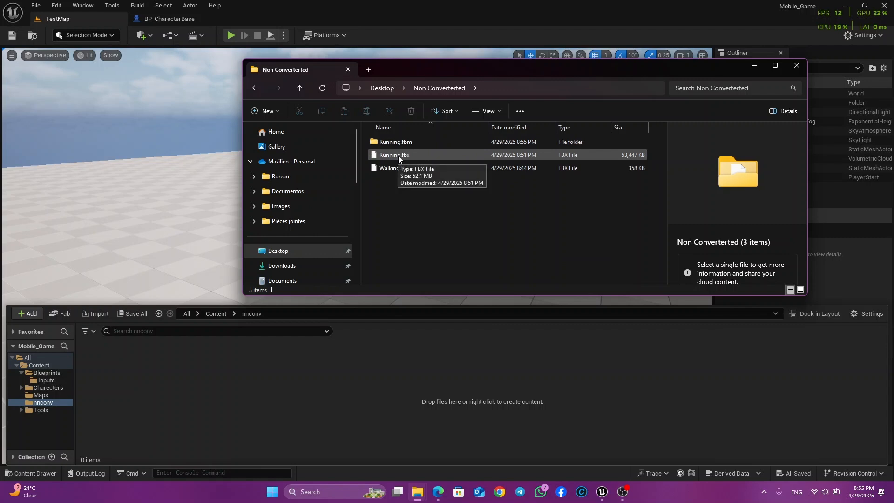
pyautogui.moveTo(394, 155); pyautogui.dragTo(425, 415)
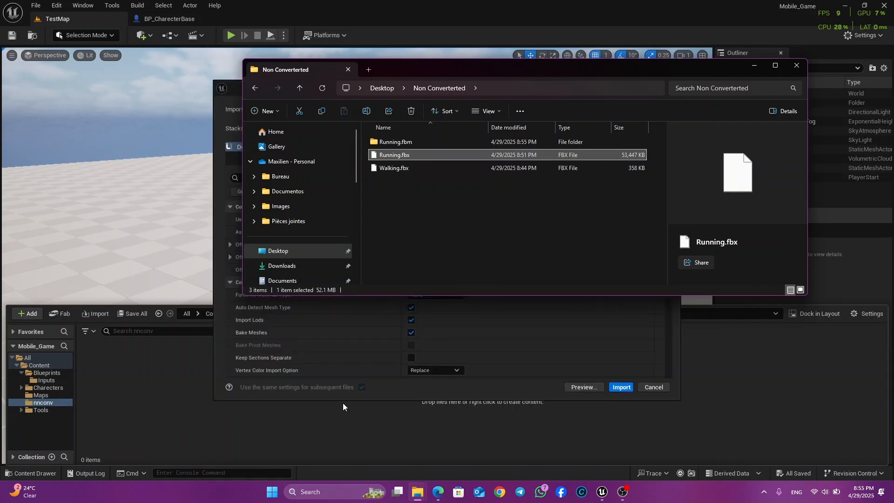
pyautogui.click(621, 387)
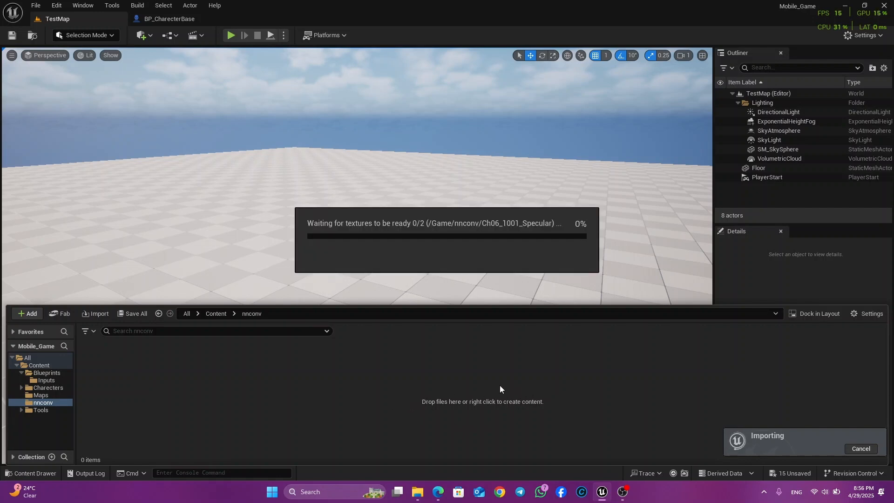
pyautogui.click(545, 429)
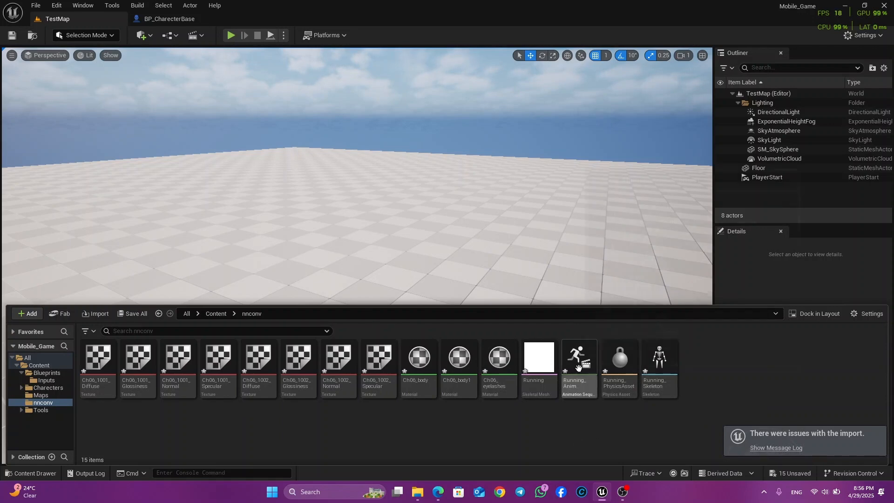
# - Open the imported Running skeletal mesh and inspect the character and its skeleton hierarchy
pyautogui.doubleClick(545, 378)
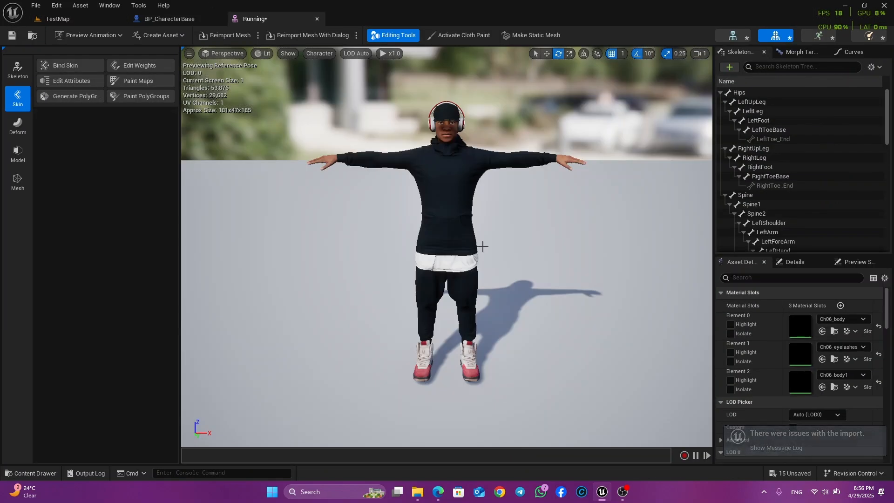
pyautogui.moveTo(482, 247); pyautogui.dragTo(453, 264, button='right')
pyautogui.press('w')
pyautogui.press('a')
pyautogui.press('s')
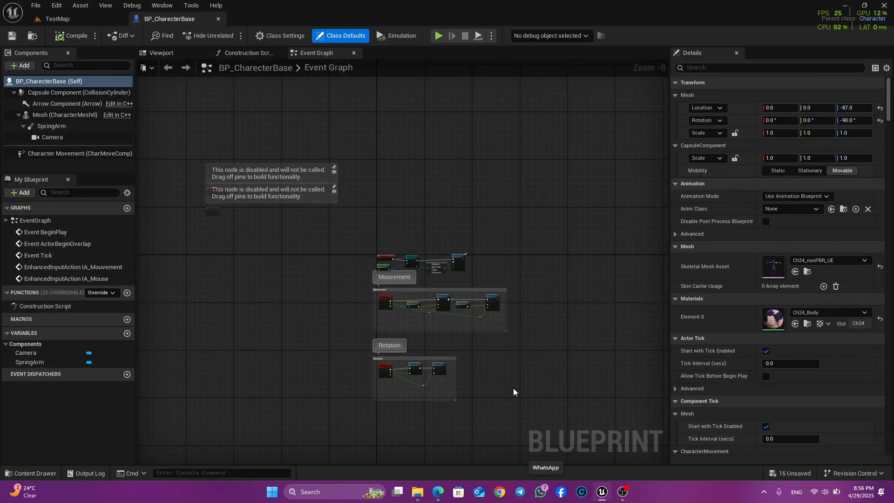
# - Open the Running_Anim animation sequence from nnconv and examine its asset details down to the Root Motion settings
pyautogui.hotkey('ctrl', 'space')
pyautogui.click(579, 382)
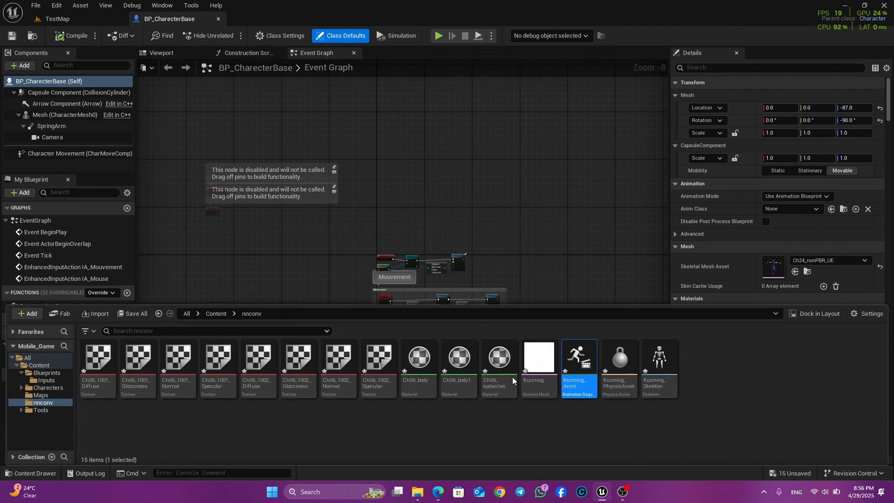
pyautogui.doubleClick(591, 353)
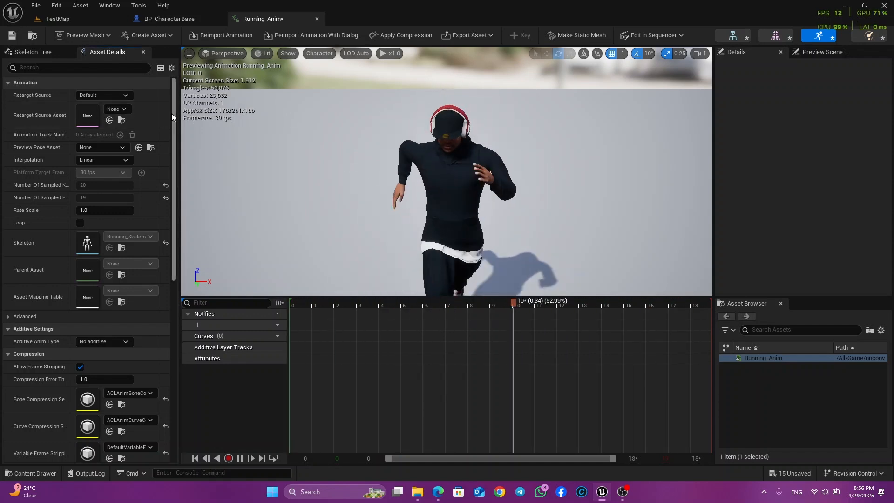
pyautogui.moveTo(174, 169); pyautogui.dragTo(161, 260)
pyautogui.scroll(-7, 161, 261)
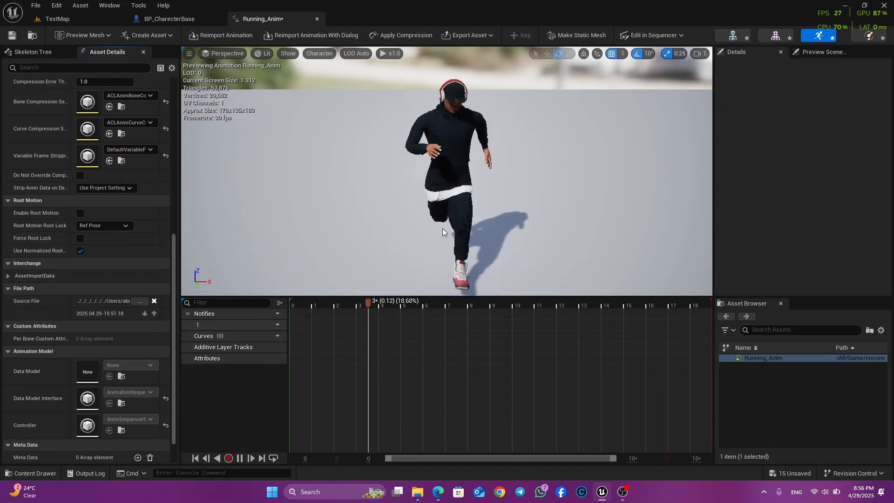
# - Display the bones of the full hierarchy in the Running_Anim preview
pyautogui.click(284, 54)
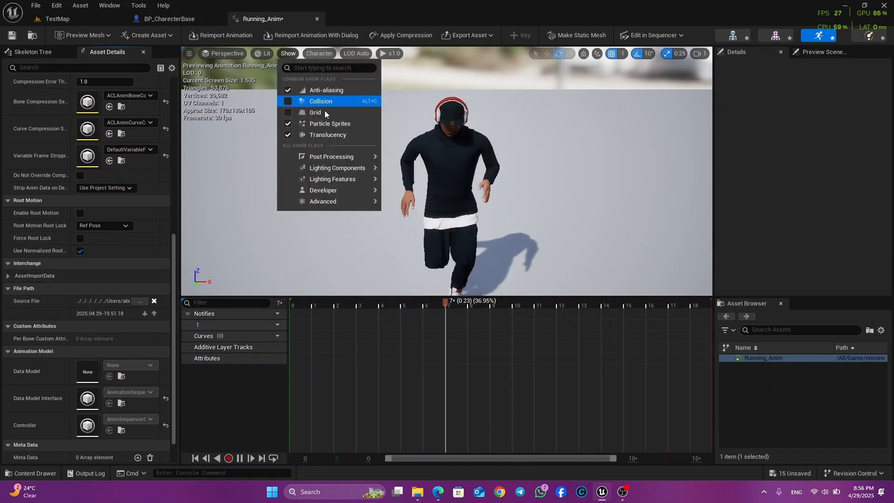
pyautogui.click(319, 53)
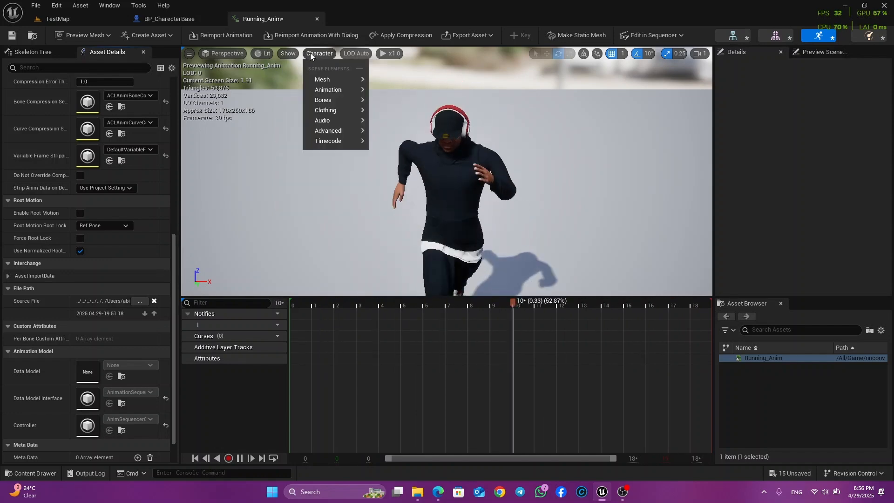
pyautogui.moveTo(353, 101)
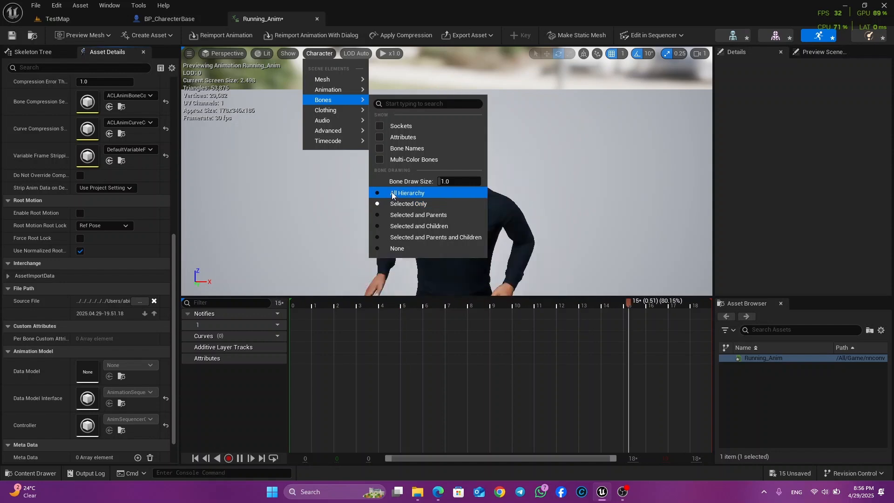
pyautogui.click(392, 193)
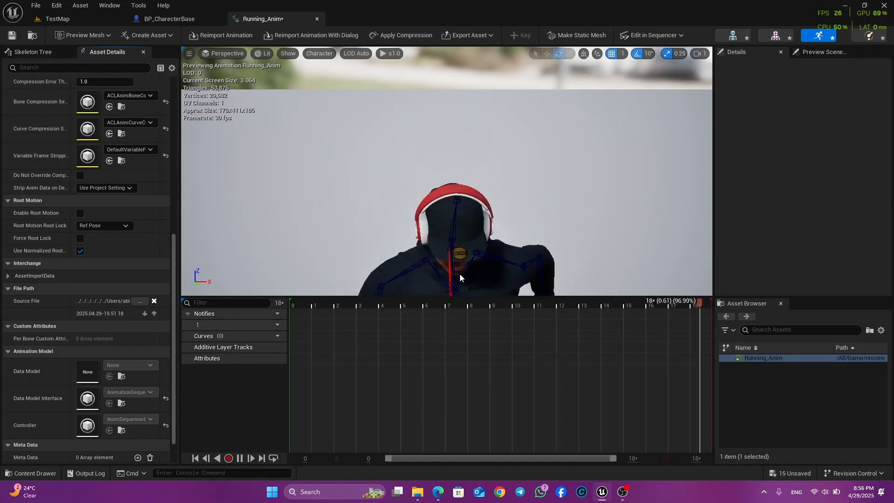
# - Enable Force Root Lock for Running_Anim and inspect the root bone from behind the running character
pyautogui.moveTo(523, 216); pyautogui.dragTo(433, 205, button='right')
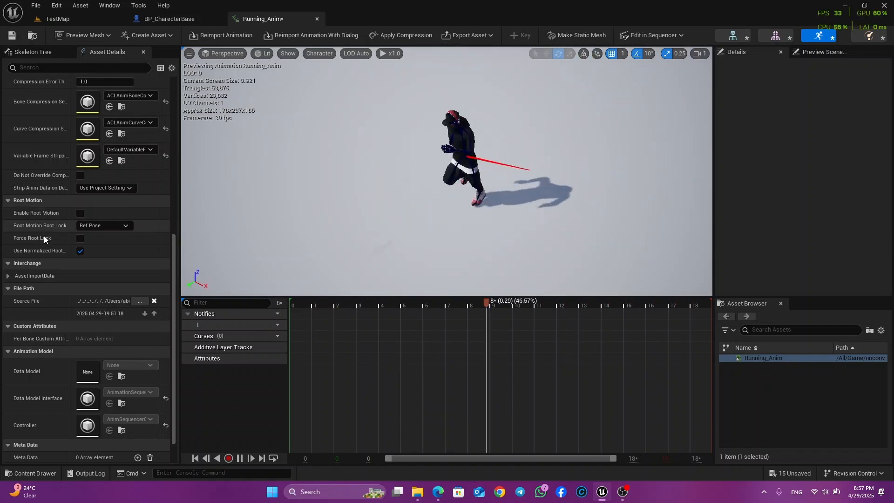
pyautogui.click(80, 238)
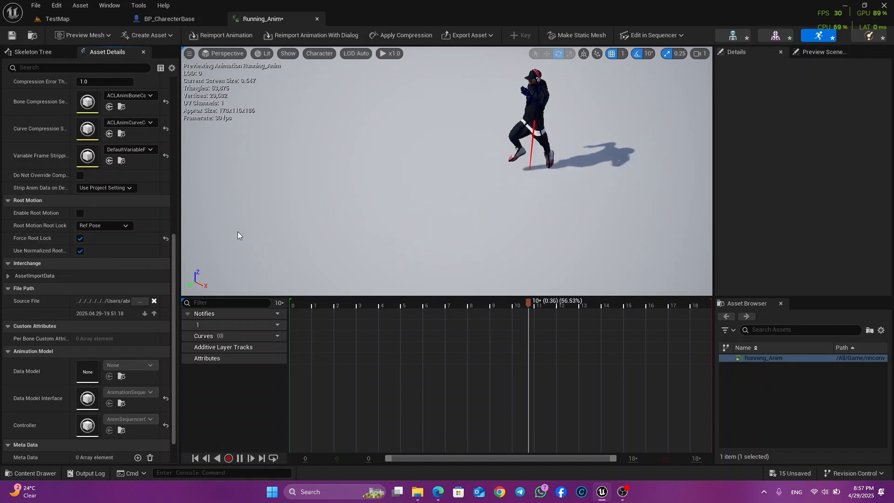
pyautogui.moveTo(473, 188)
pyautogui.mouseDown(button='right')
pyautogui.moveTo(502, 174)
pyautogui.moveTo(487, 159)
pyautogui.moveTo(472, 165)
pyautogui.moveTo(505, 165)
pyautogui.moveTo(493, 161)
pyautogui.moveTo(470, 187)
pyautogui.mouseUp(button='right')
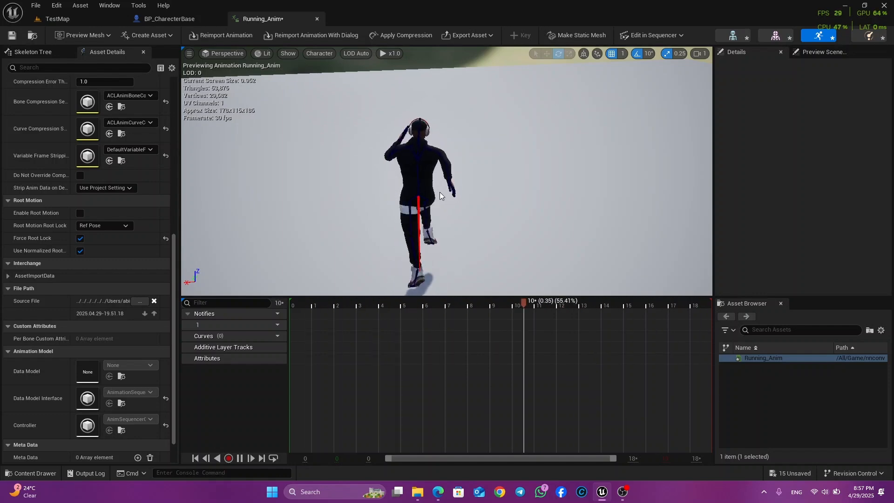
# - Create a new folder named converter in the project's Content folder and open it
pyautogui.hotkey('ctrl', 'space')
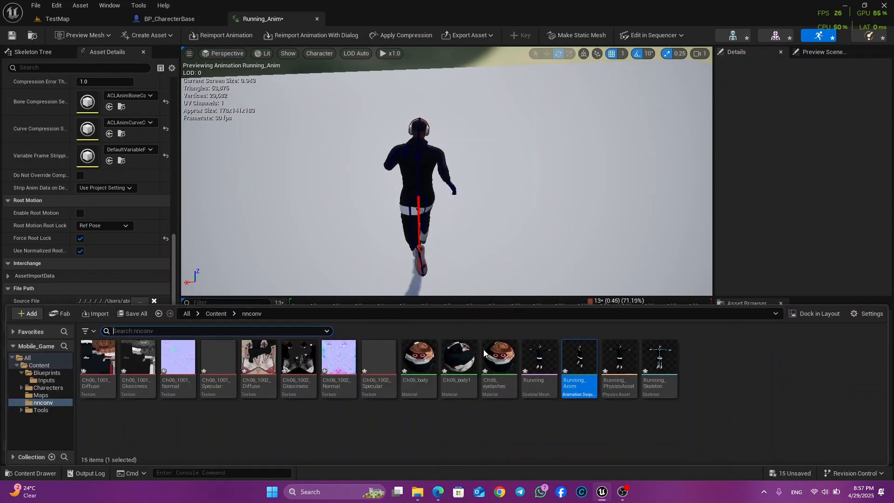
pyautogui.click(216, 314)
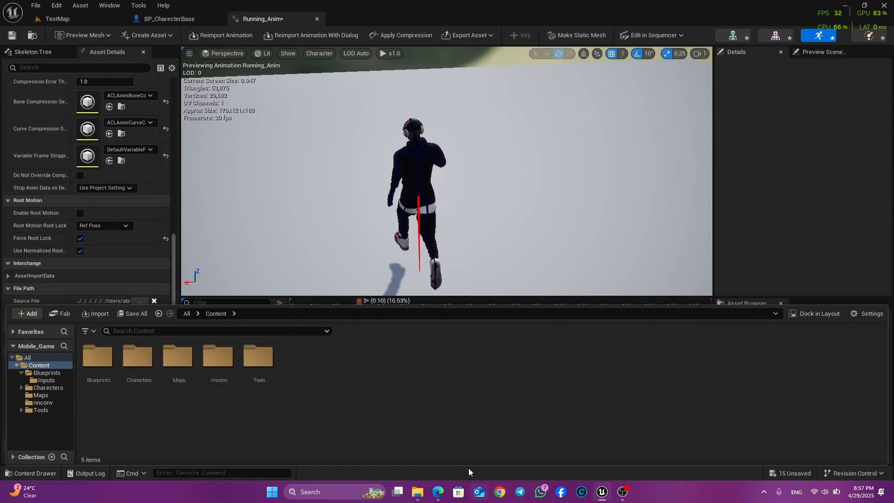
pyautogui.rightClick(327, 387)
pyautogui.click(392, 81)
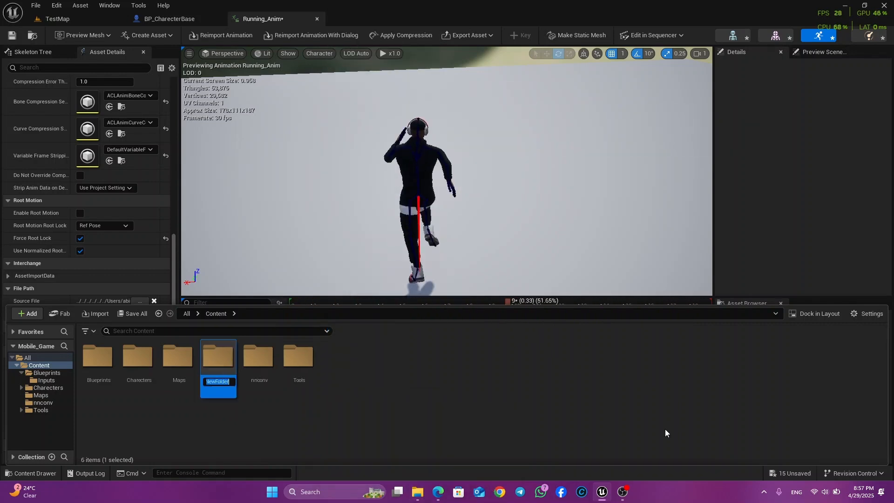
pyautogui.write('conve')
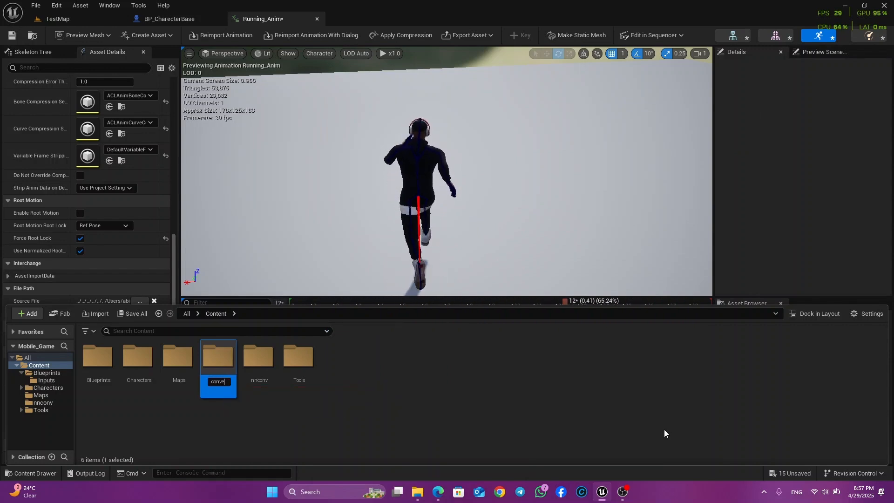
pyautogui.write('rter')
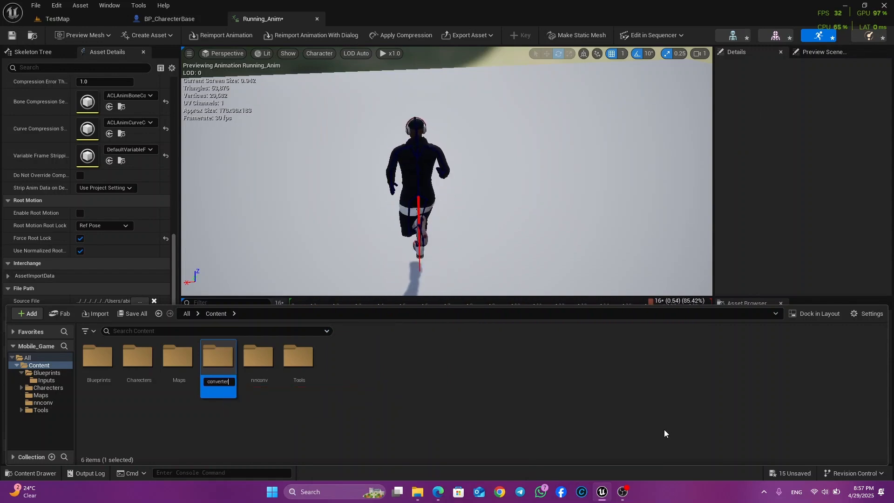
pyautogui.press('Return')
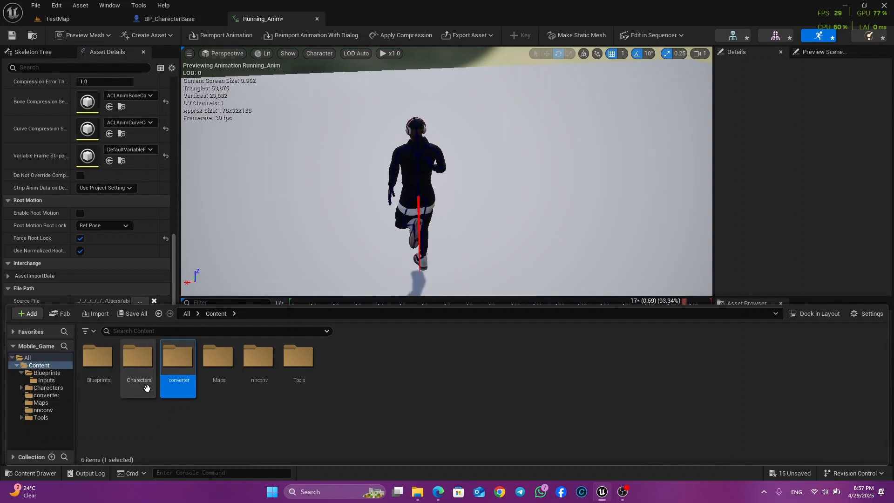
pyautogui.doubleClick(178, 357)
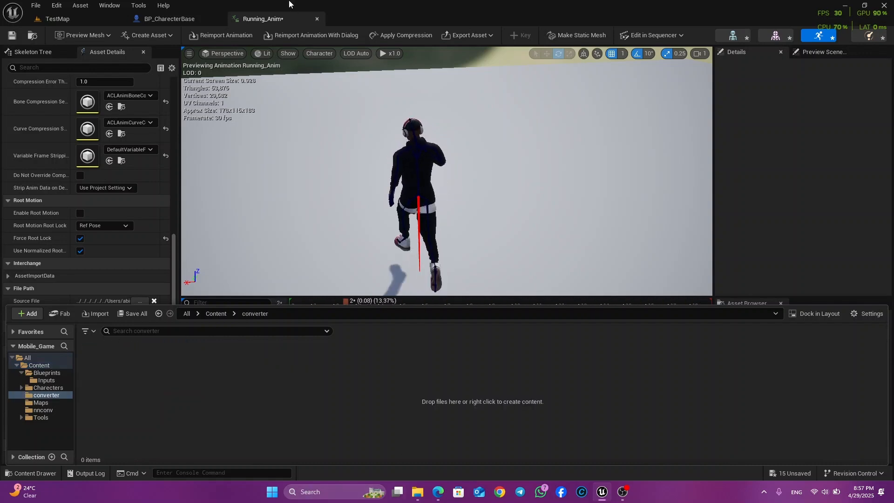
# - Import RunningUE5Test.fbx from the desktop Test folder into the converter folder with the default import settings
pyautogui.moveTo(601, 492)
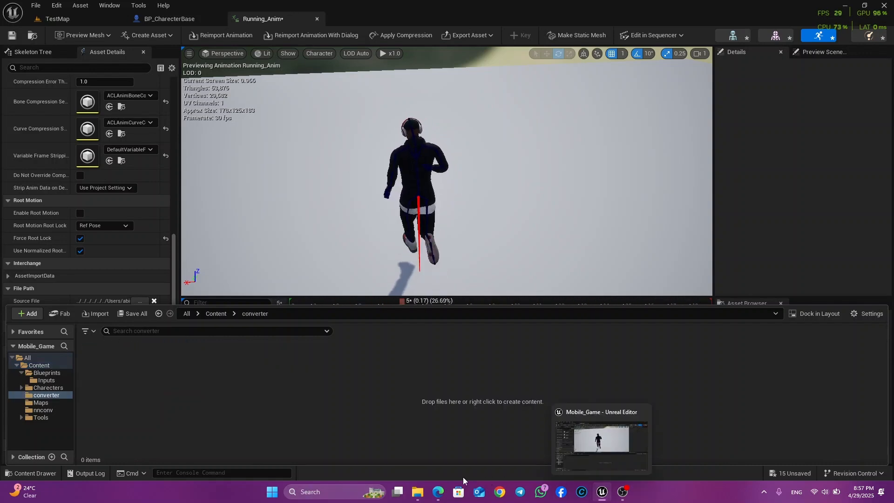
pyautogui.moveTo(411, 491)
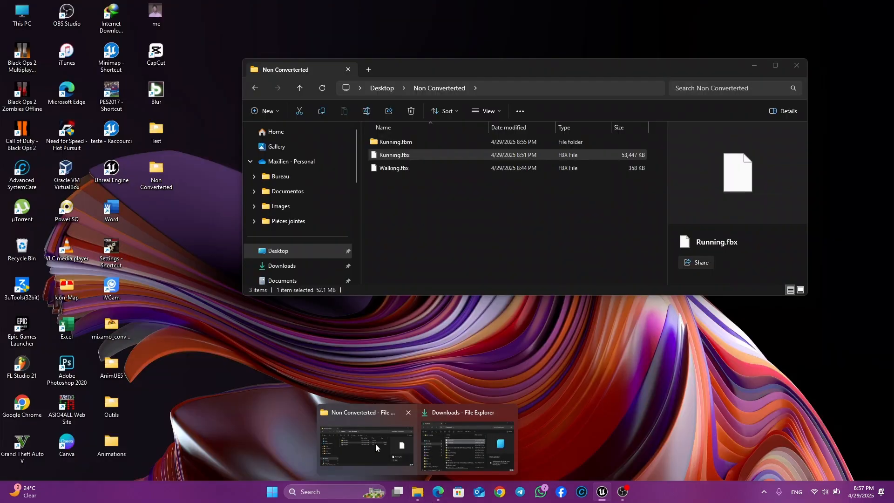
pyautogui.click(376, 443)
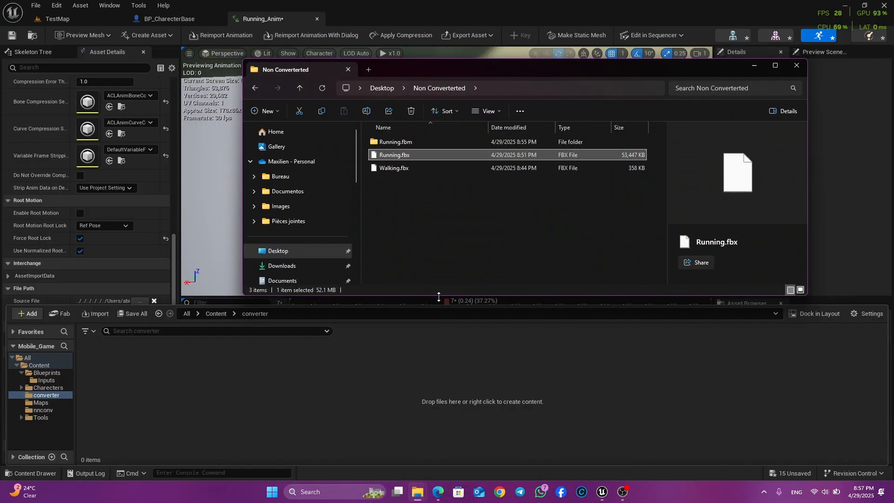
pyautogui.click(387, 86)
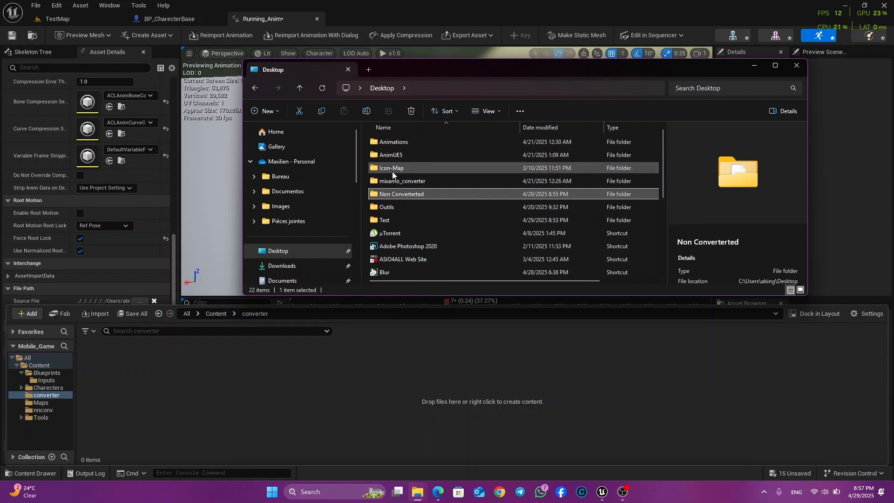
pyautogui.doubleClick(398, 220)
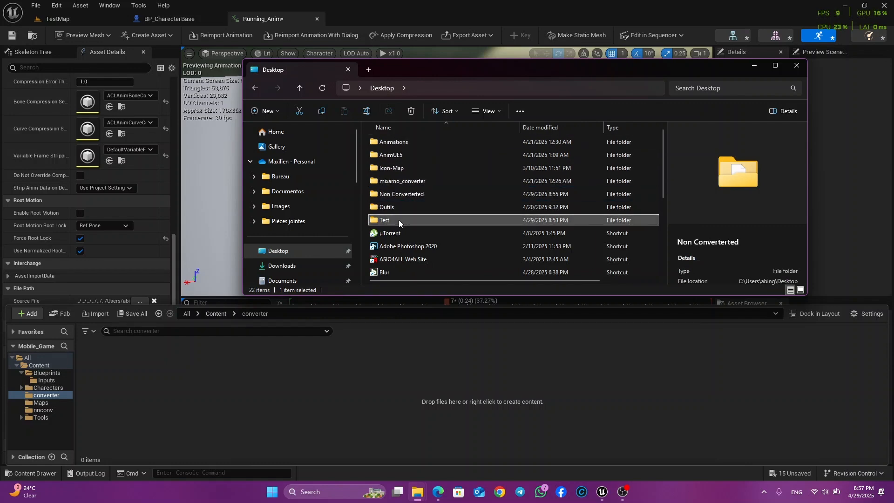
pyautogui.moveTo(409, 146); pyautogui.dragTo(399, 228)
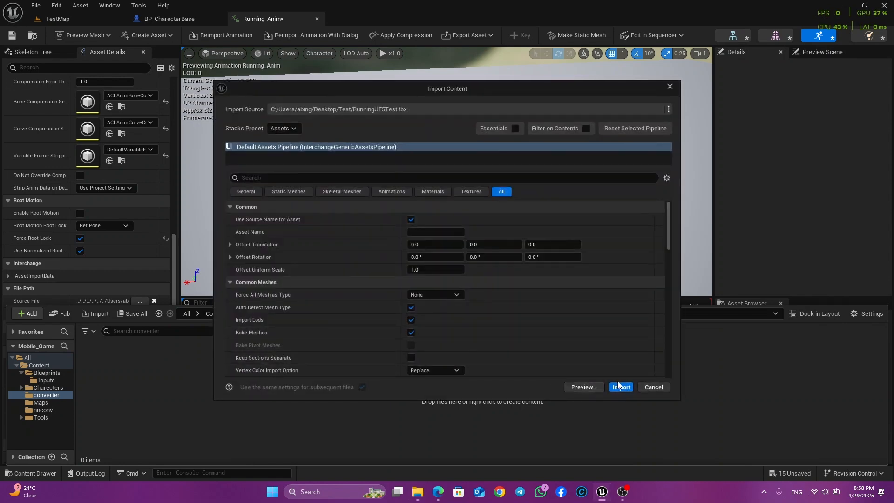
pyautogui.click(620, 387)
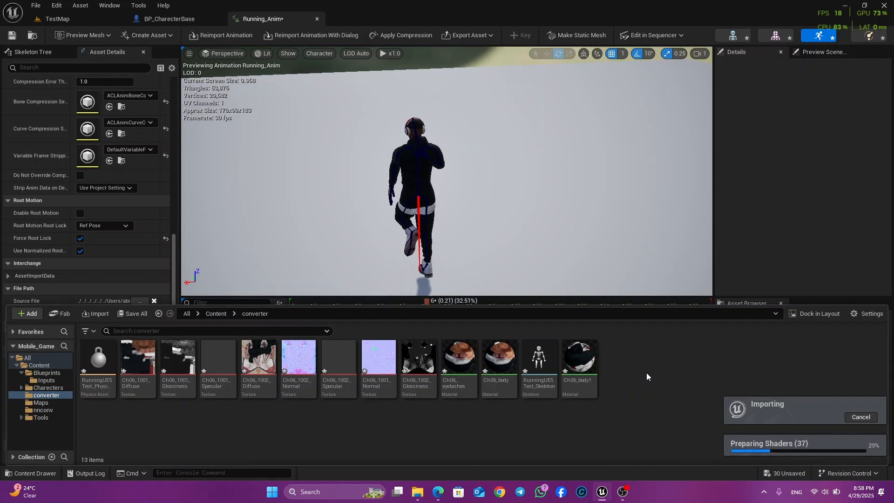
# - Open the imported RunningUE5Test_Anim animation sequence and view the running character and its bones from the side
pyautogui.click(577, 428)
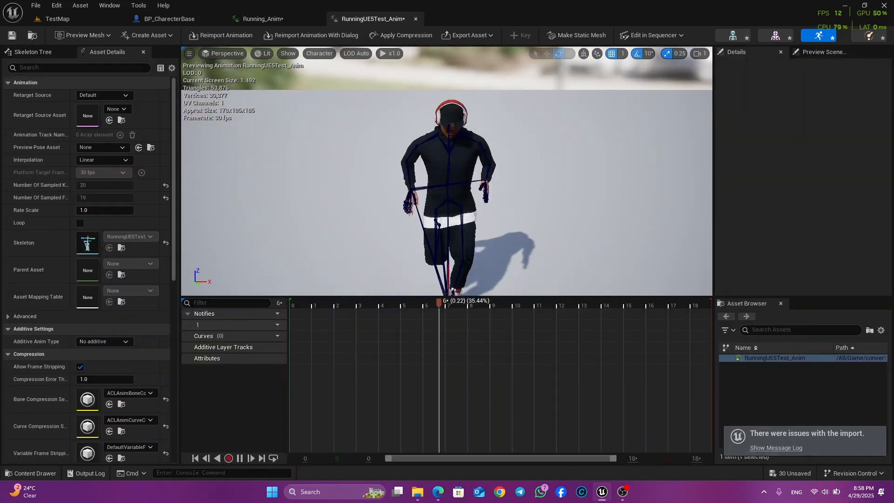
pyautogui.moveTo(491, 137); pyautogui.dragTo(419, 144)
pyautogui.moveTo(419, 145)
pyautogui.mouseDown(button='right')
pyautogui.moveTo(422, 135)
pyautogui.moveTo(419, 160)
pyautogui.moveTo(409, 156)
pyautogui.mouseUp(button='right')
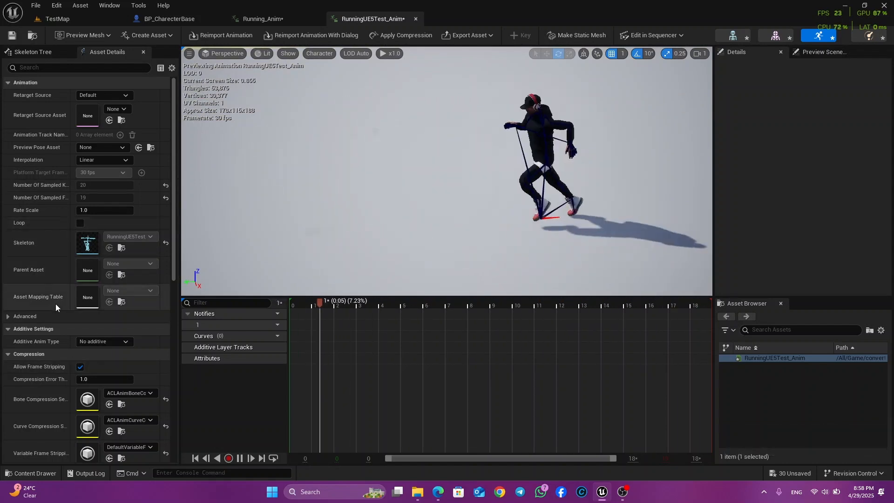
# - Enable Force Root Lock for RunningUE5Test_Anim and check the motion from behind the character
pyautogui.moveTo(174, 210); pyautogui.dragTo(155, 311)
pyautogui.click(79, 340)
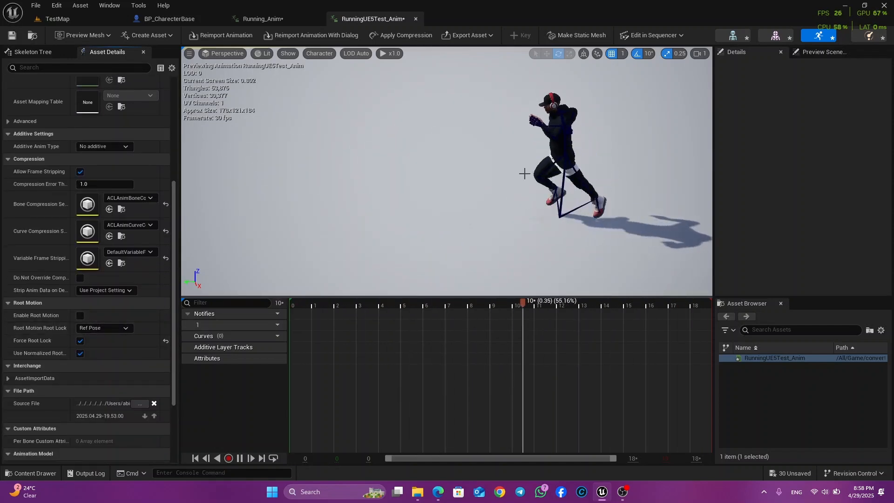
pyautogui.moveTo(525, 173); pyautogui.dragTo(479, 170, button='right')
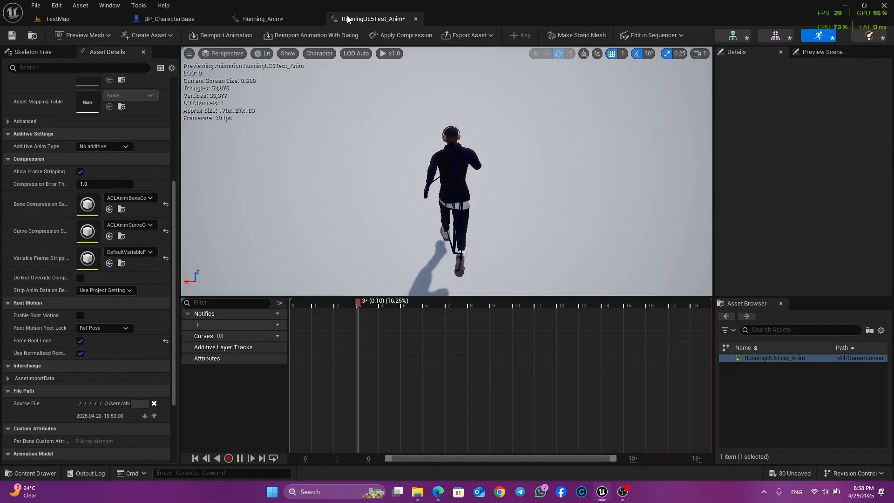
# - Undock the RunningUE5Test_Anim and Running_Anim editors into separate windows and compare their root bones side by side
pyautogui.moveTo(405, 19); pyautogui.dragTo(448, 119)
pyautogui.moveTo(268, 19); pyautogui.dragTo(94, 159)
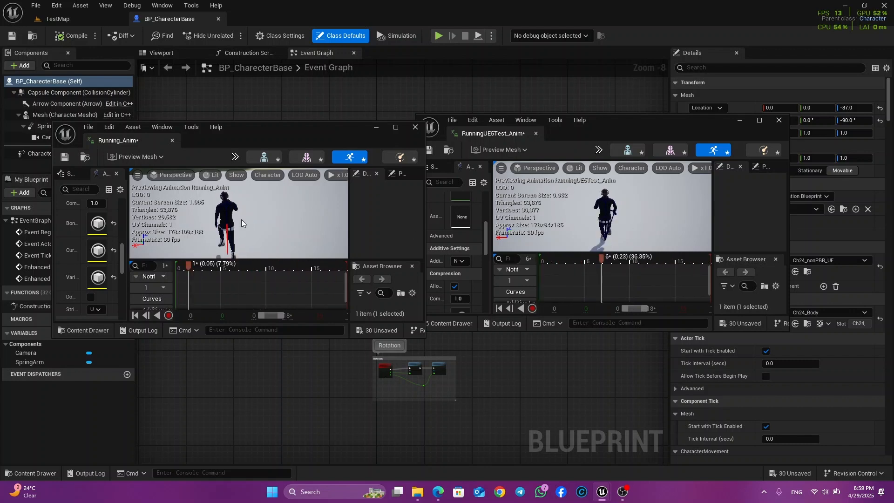
pyautogui.click(396, 127)
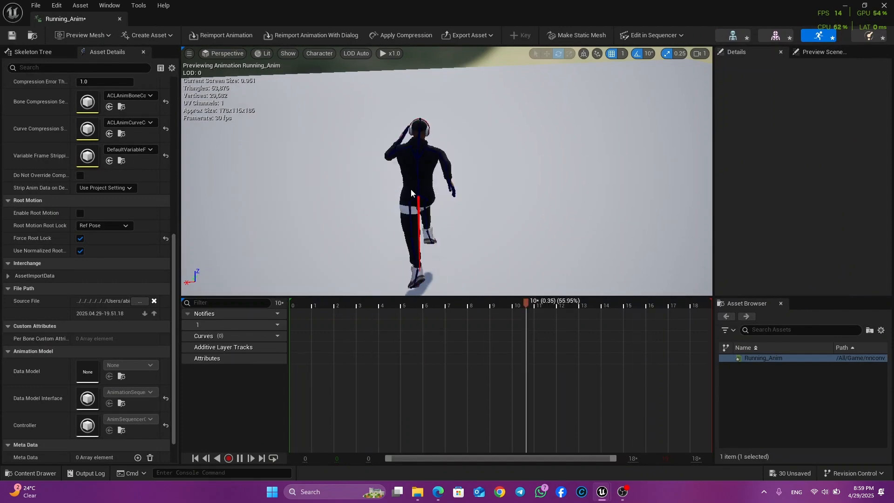
pyautogui.moveTo(602, 492)
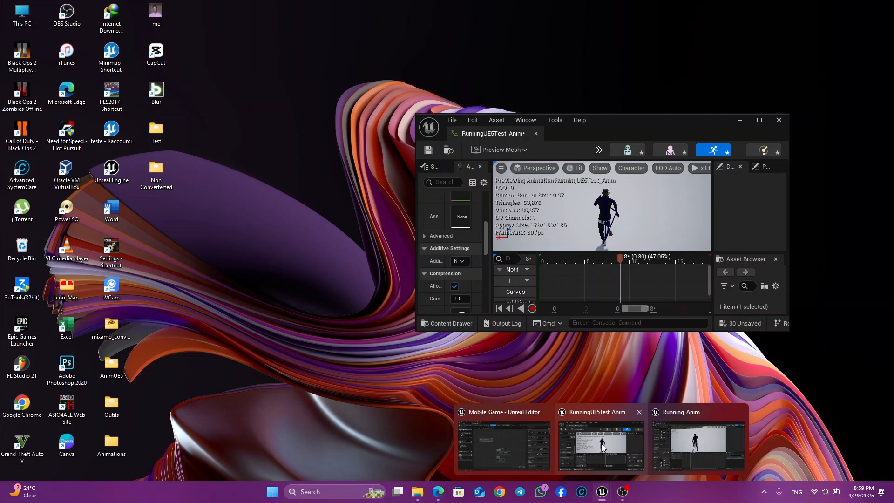
pyautogui.click(601, 445)
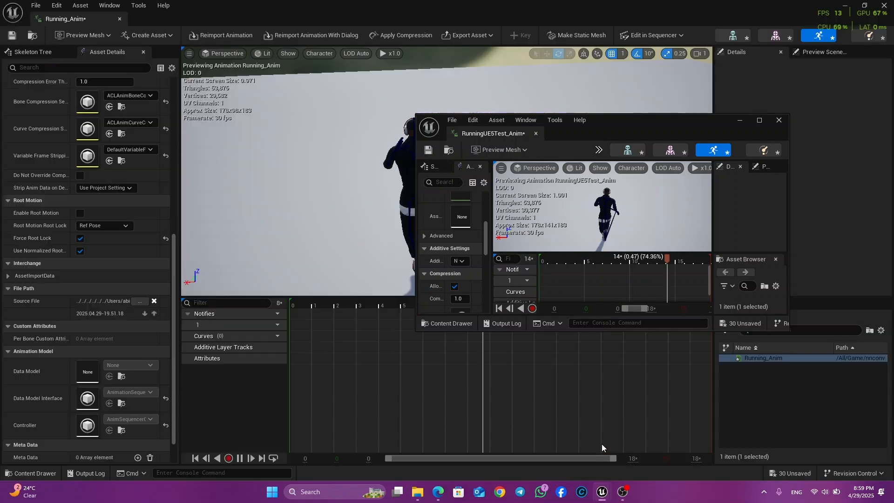
pyautogui.moveTo(614, 119); pyautogui.dragTo(667, 93)
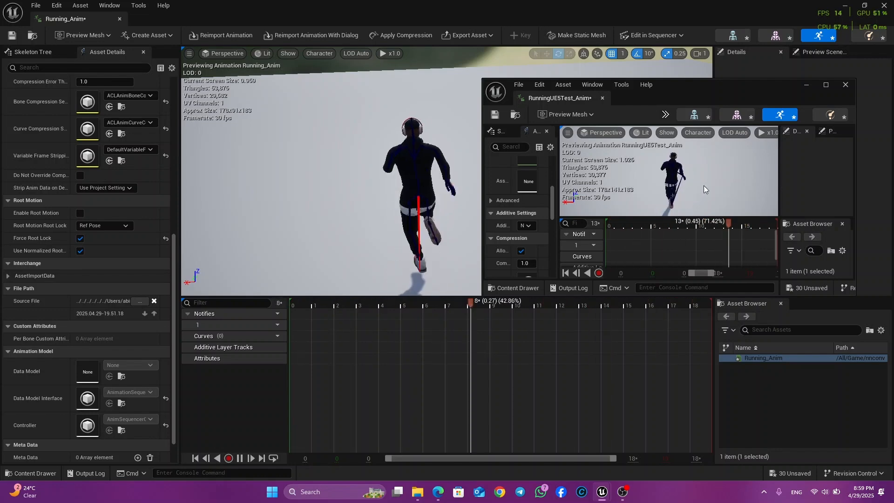
# - Examine RunningUE5Test_Anim and Running_Anim at full window size, comparing the skeletons and root bones from different angles
pyautogui.click(826, 85)
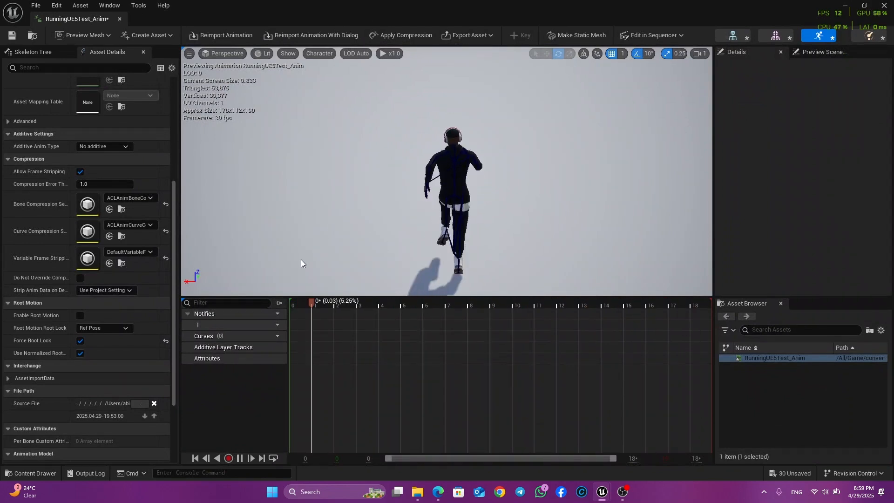
pyautogui.moveTo(381, 207); pyautogui.dragTo(512, 208, button='right')
pyautogui.press('a')
pyautogui.press('a')
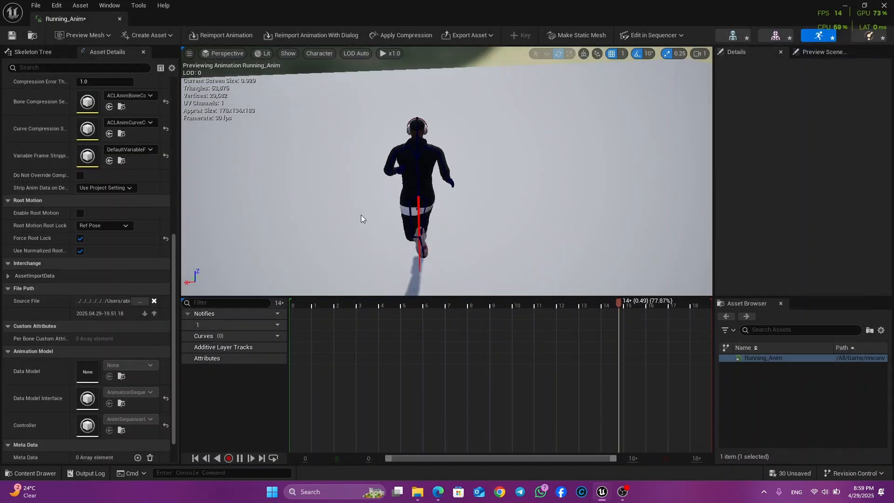
pyautogui.moveTo(361, 214); pyautogui.dragTo(338, 216, button='right')
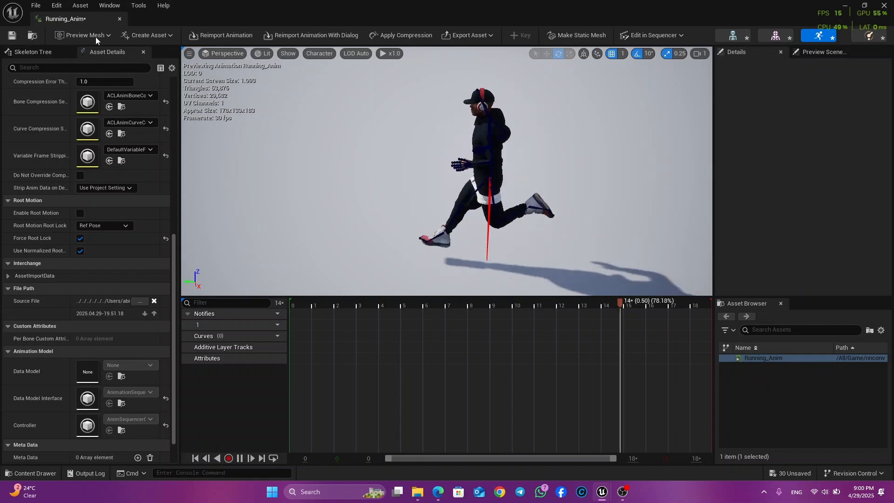
# - Close the Running_Anim editor and open the nnconv folder in the project's content
pyautogui.click(119, 19)
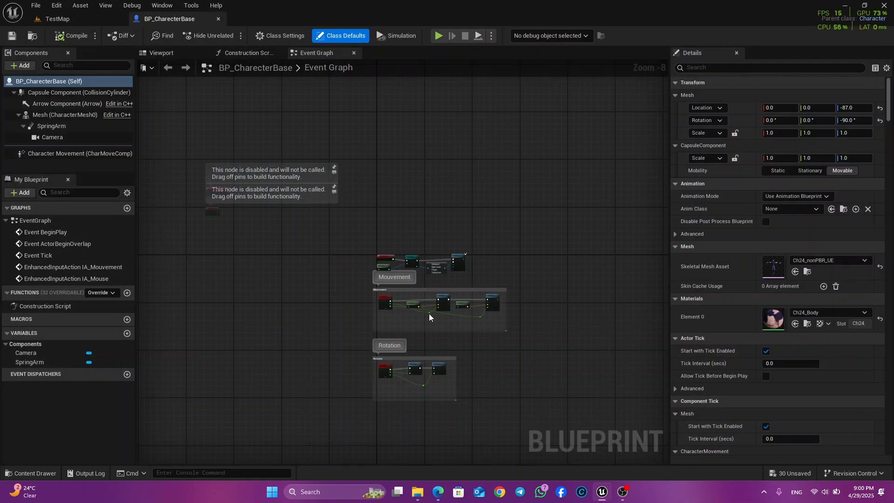
pyautogui.hotkey('ctrl', 'space')
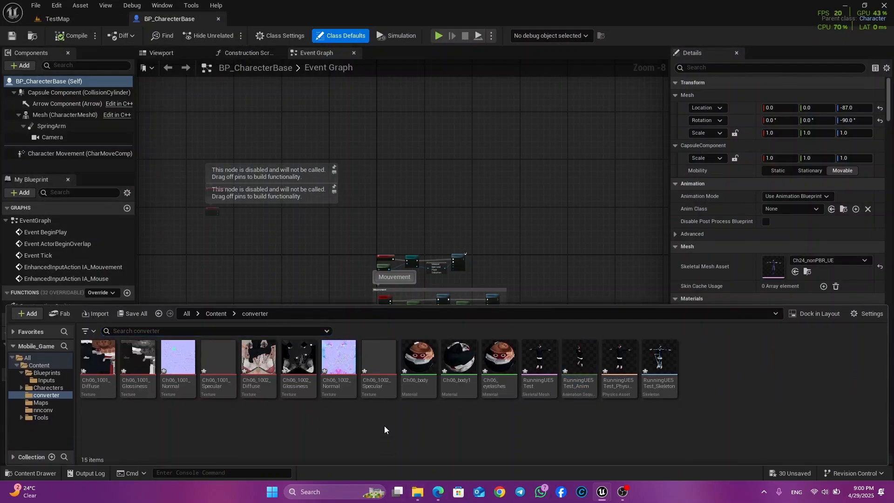
pyautogui.click(213, 313)
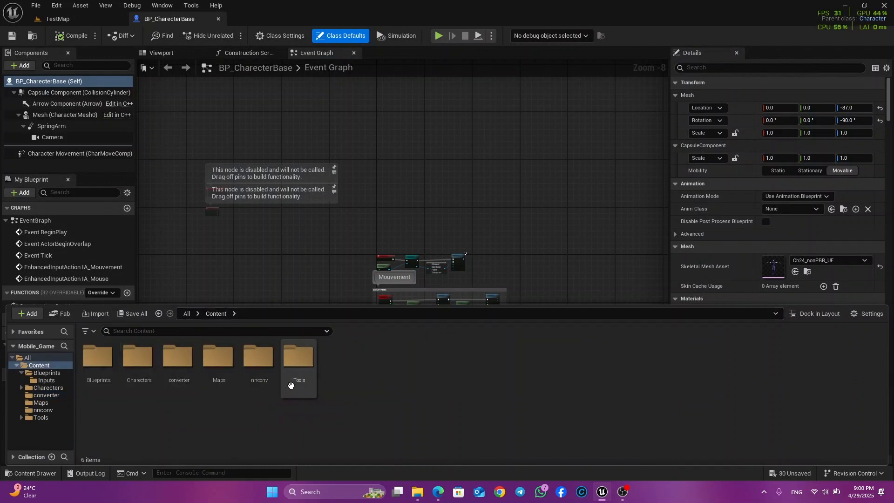
pyautogui.doubleClick(253, 368)
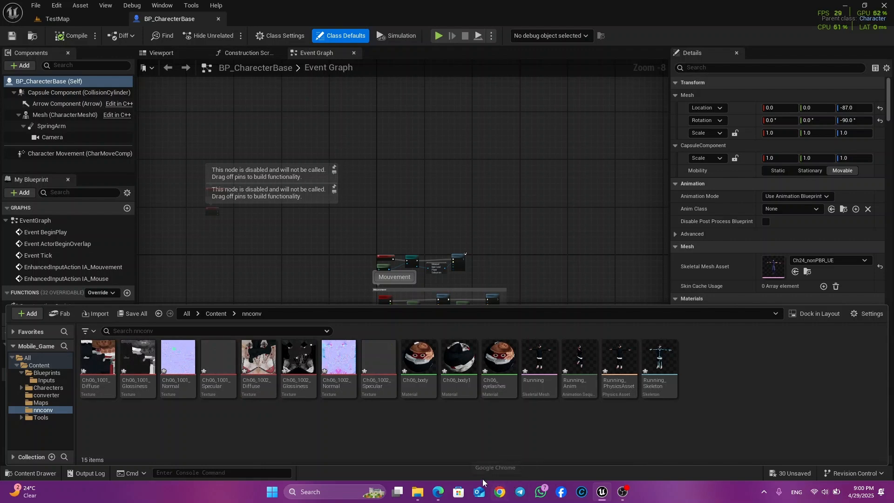
# - Bring Walking.fbx from the desktop's Non Converterted folder into the nnconv content folder for import
pyautogui.moveTo(415, 489)
pyautogui.click(402, 450)
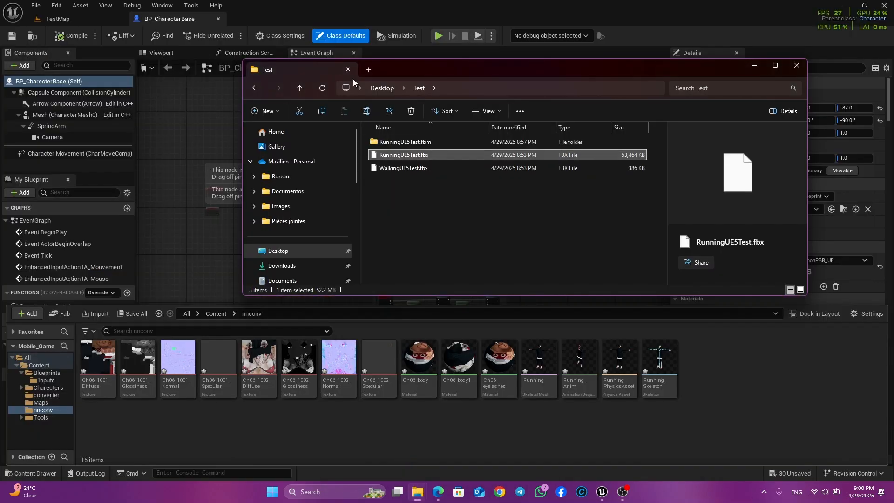
pyautogui.click(383, 87)
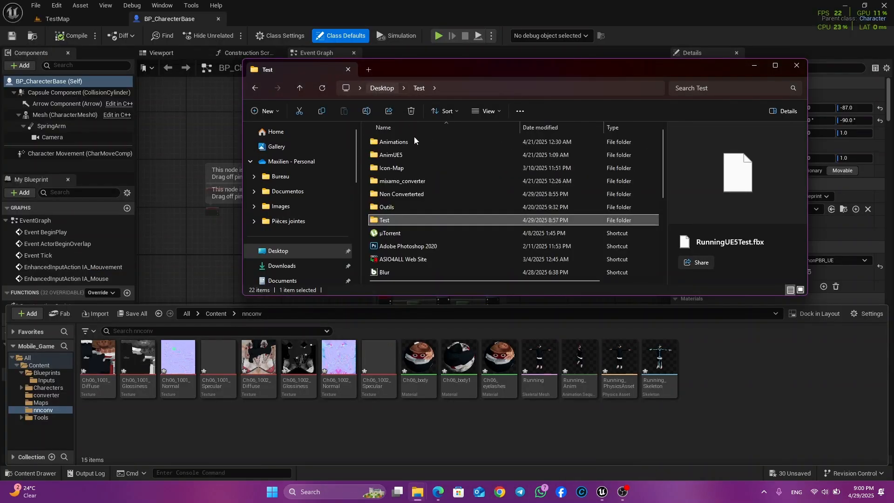
pyautogui.doubleClick(391, 193)
pyautogui.moveTo(390, 168); pyautogui.dragTo(598, 367)
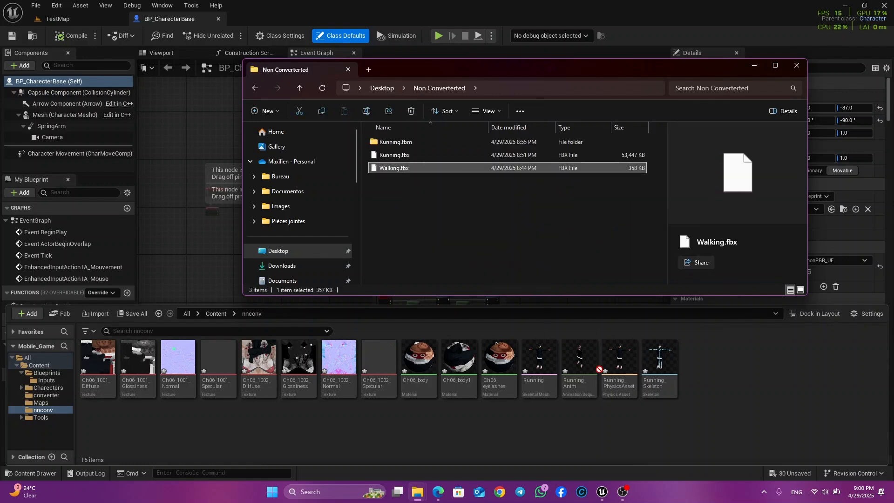
pyautogui.moveTo(711, 418); pyautogui.dragTo(710, 417)
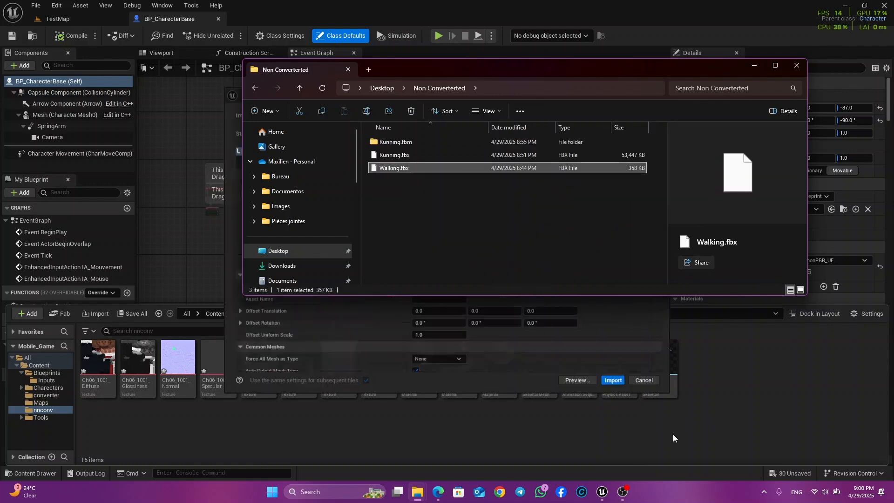
# - Import Walking.fbx as animation only, using Running_Skeleton as its skeleton
pyautogui.click(550, 355)
pyautogui.click(391, 193)
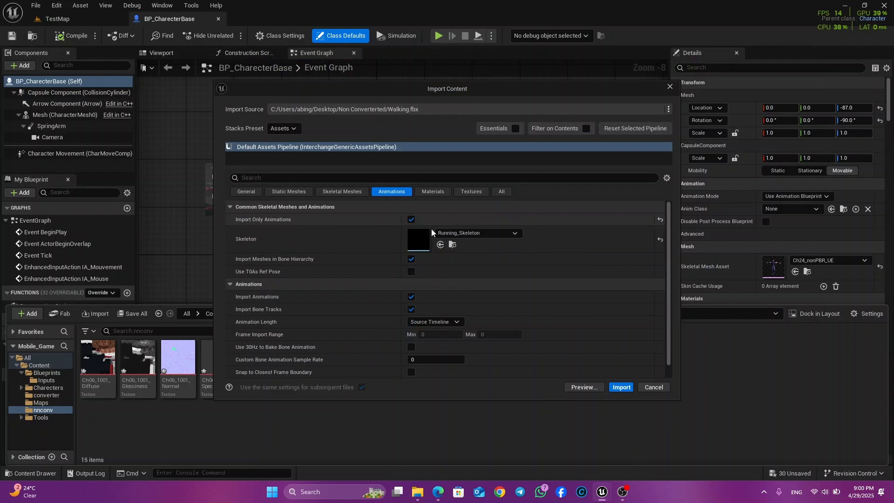
pyautogui.click(459, 233)
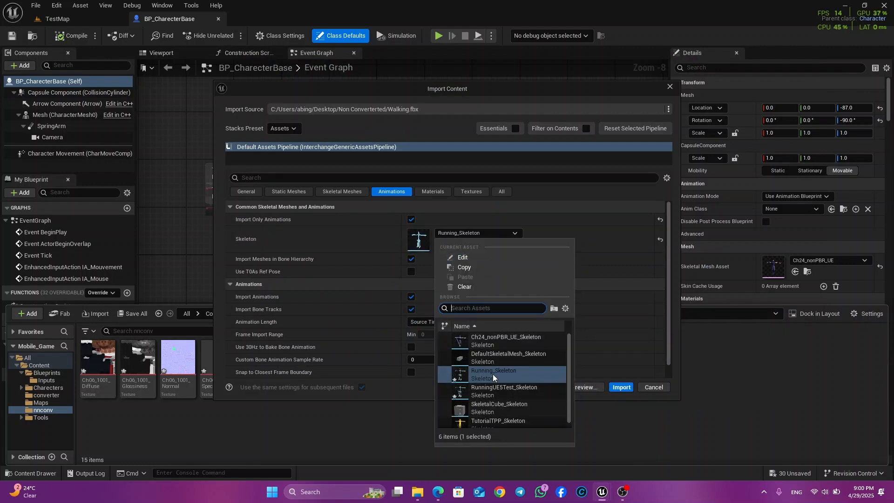
pyautogui.scroll(-1, 493, 361)
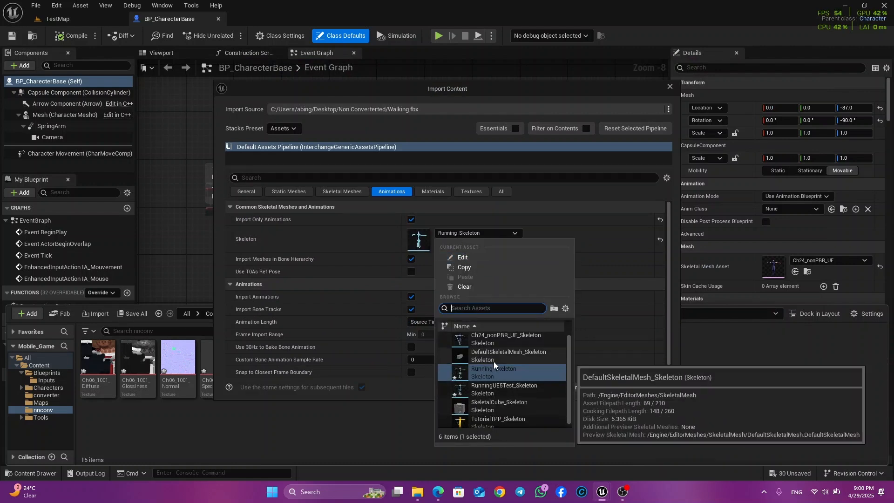
pyautogui.scroll(-1, 505, 381)
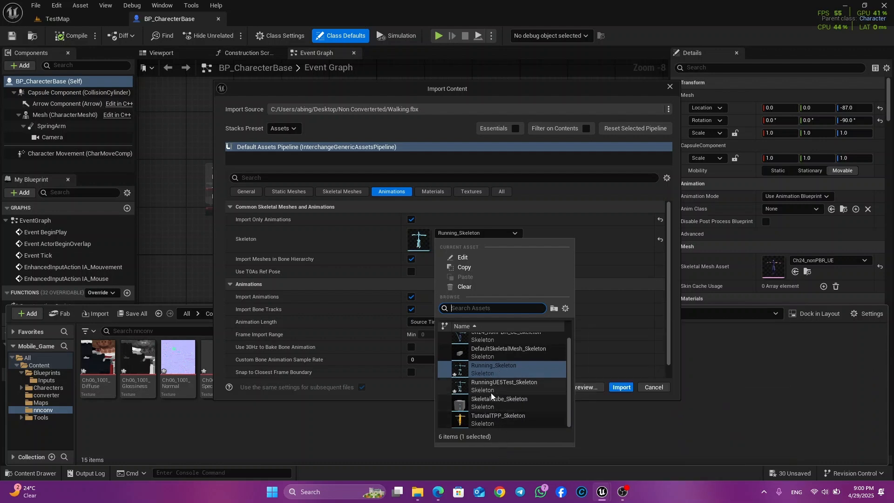
pyautogui.click(495, 366)
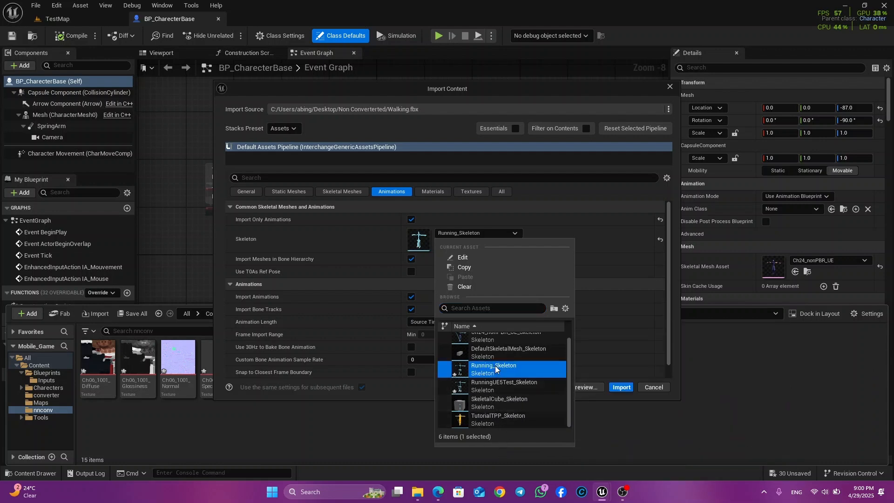
pyautogui.click(611, 387)
pyautogui.click(619, 386)
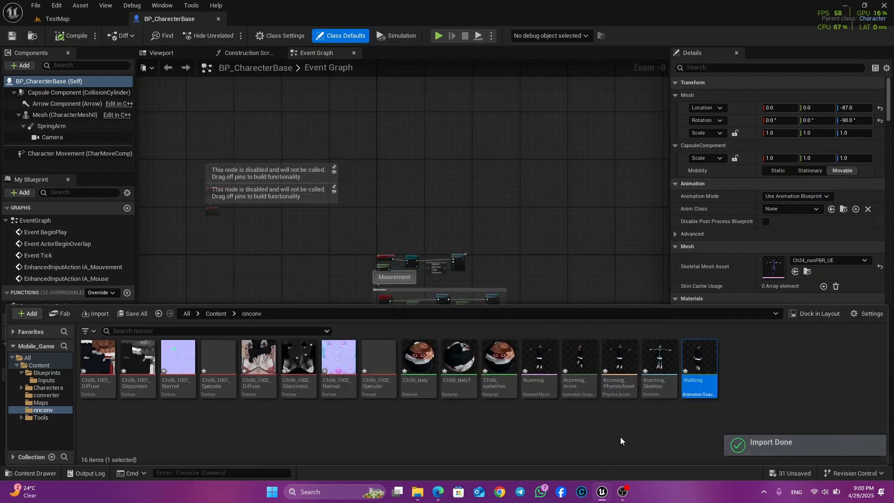
# - Open the imported Walking animation sequence from the nnconv folder
pyautogui.click(620, 437)
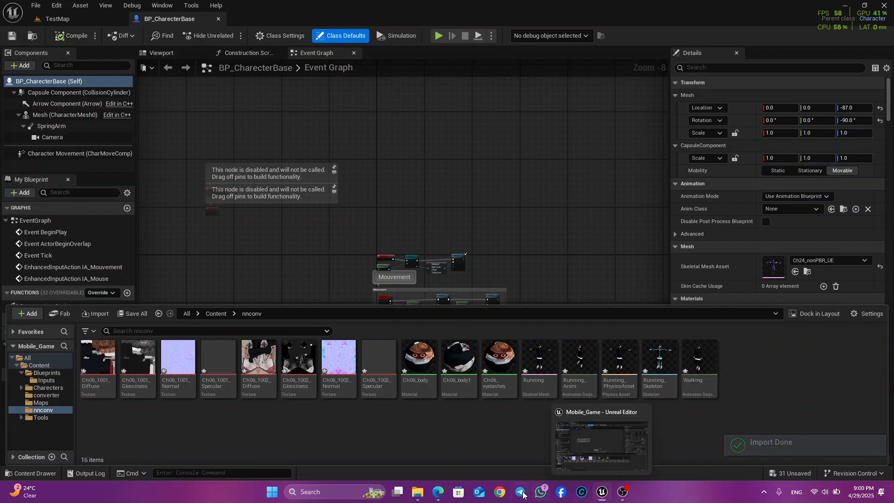
pyautogui.click(690, 379)
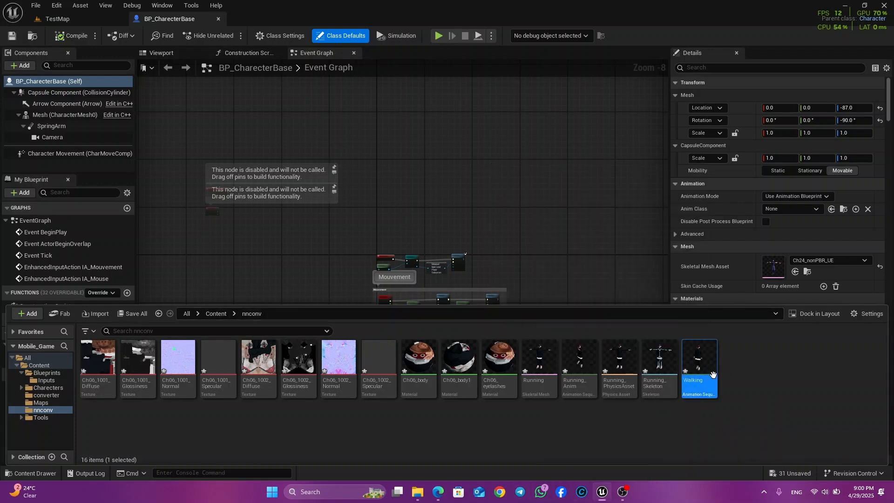
pyautogui.press('Return')
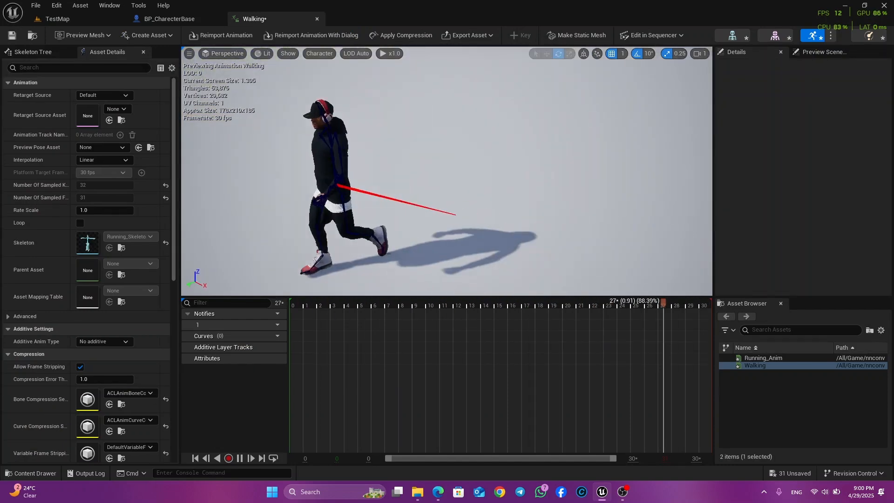
# - Enable Force Root Lock for the Walking animation and check the character's motion from the front and side
pyautogui.scroll(-10, 93, 312)
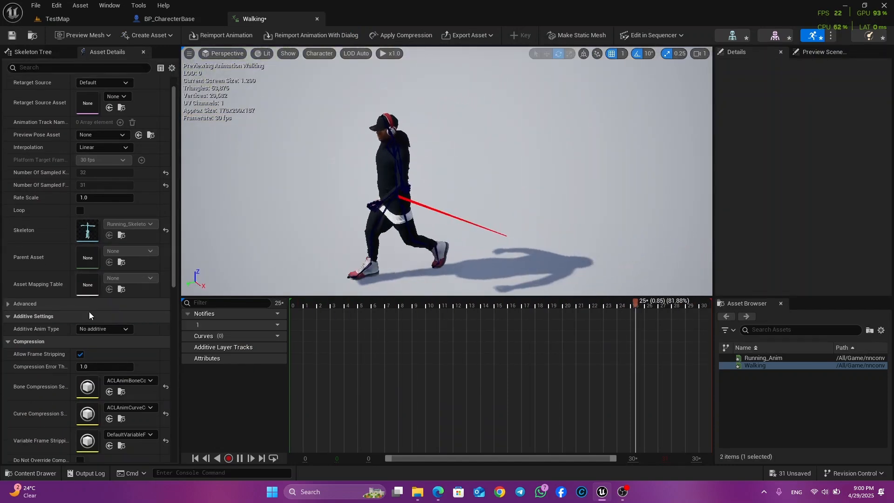
pyautogui.scroll(-2, 88, 297)
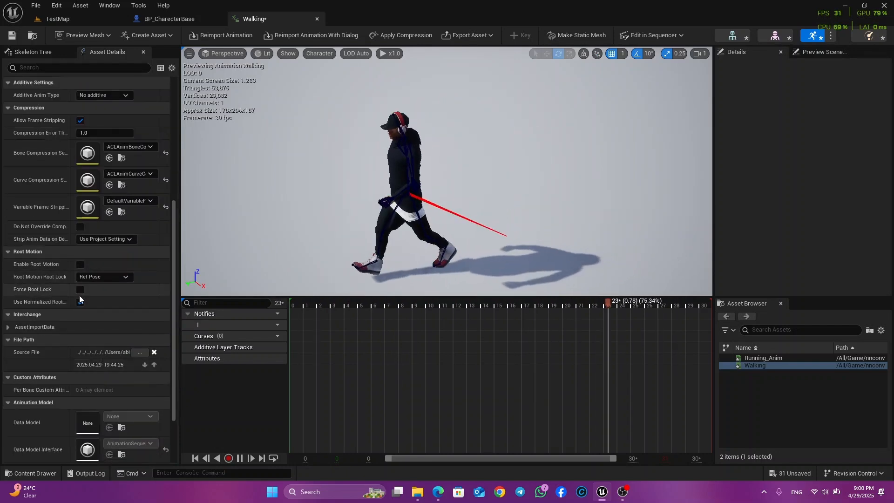
pyautogui.click(80, 289)
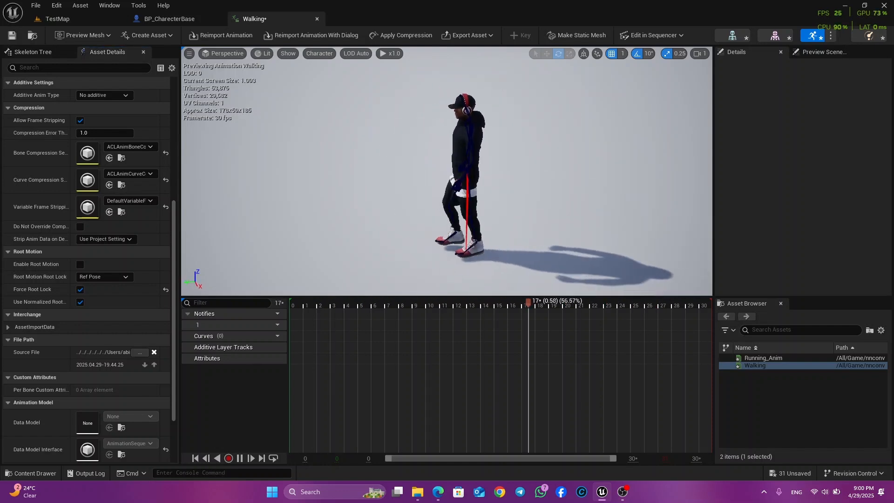
pyautogui.moveTo(447, 171); pyautogui.dragTo(577, 128, button='right')
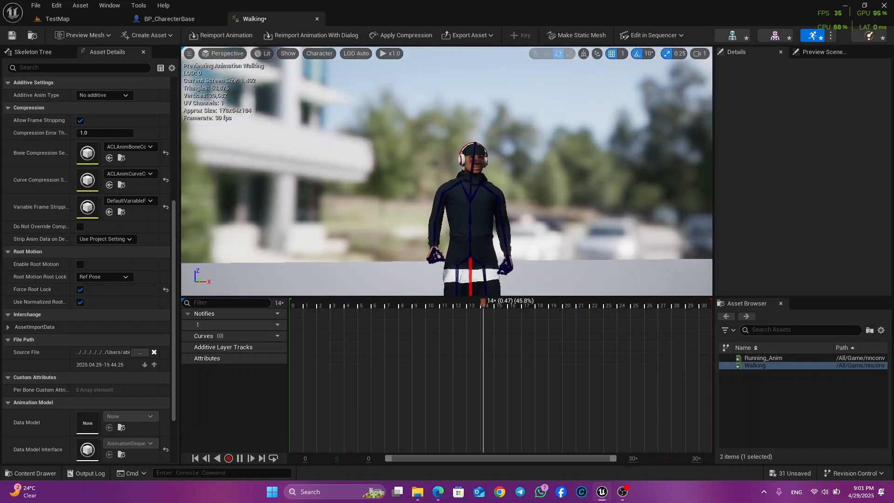
pyautogui.moveTo(446, 171); pyautogui.dragTo(568, 261, button='right')
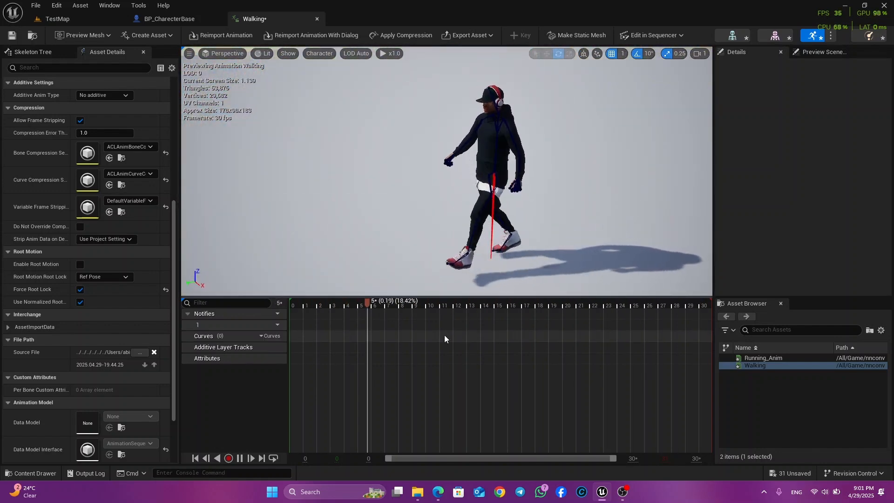
# - Open the converter folder in the project's content
pyautogui.moveTo(419, 494)
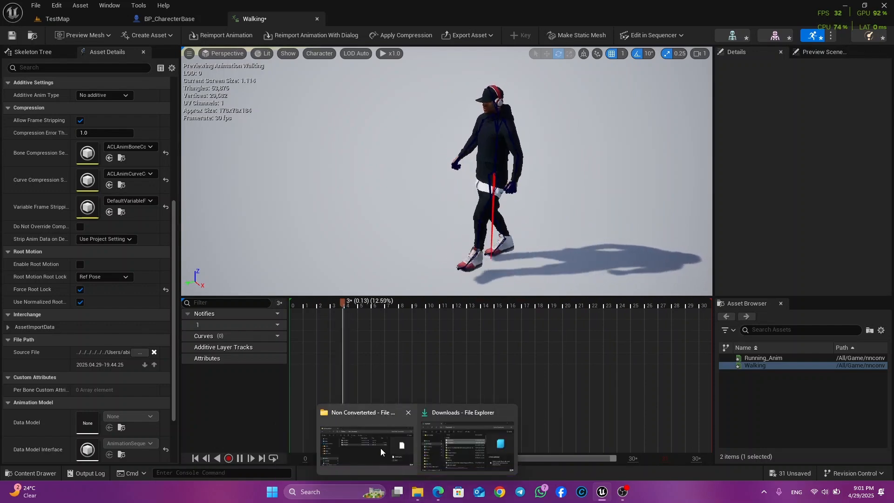
pyautogui.hotkey('ctrl', 'space')
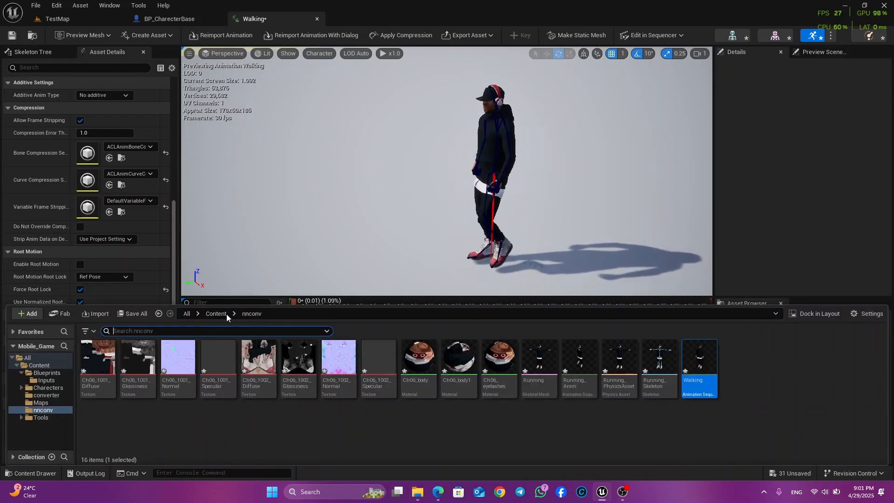
pyautogui.click(212, 314)
pyautogui.click(172, 381)
pyautogui.doubleClick(172, 381)
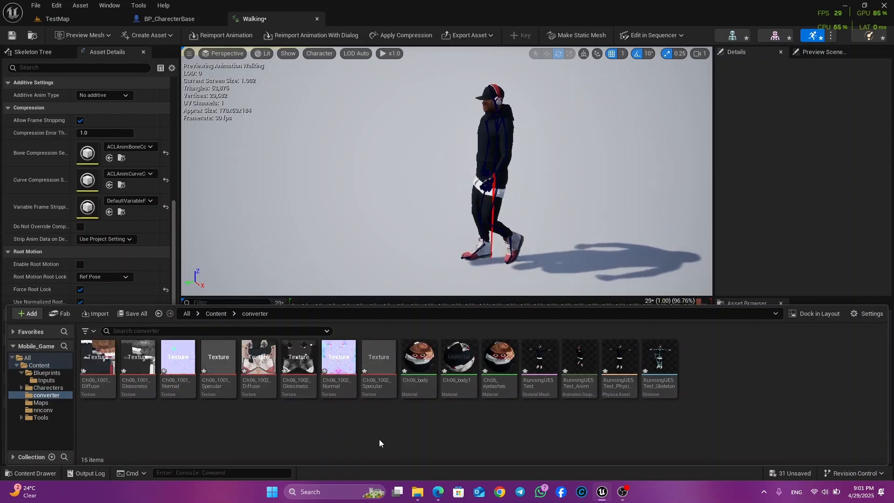
# - Import WalkingUE5Test.fbx from the desktop's Test folder into the converter folder as animation only, using RunningUE5Test_Skeleton
pyautogui.moveTo(417, 491)
pyautogui.click(375, 442)
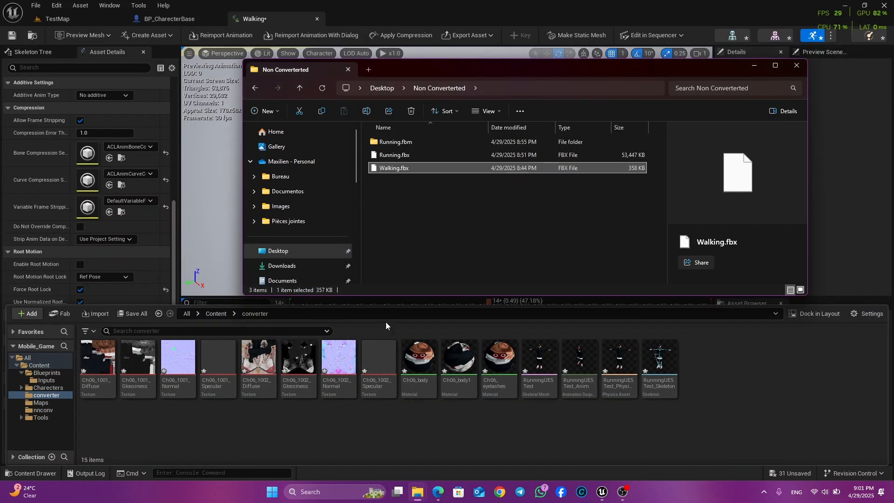
pyautogui.click(383, 90)
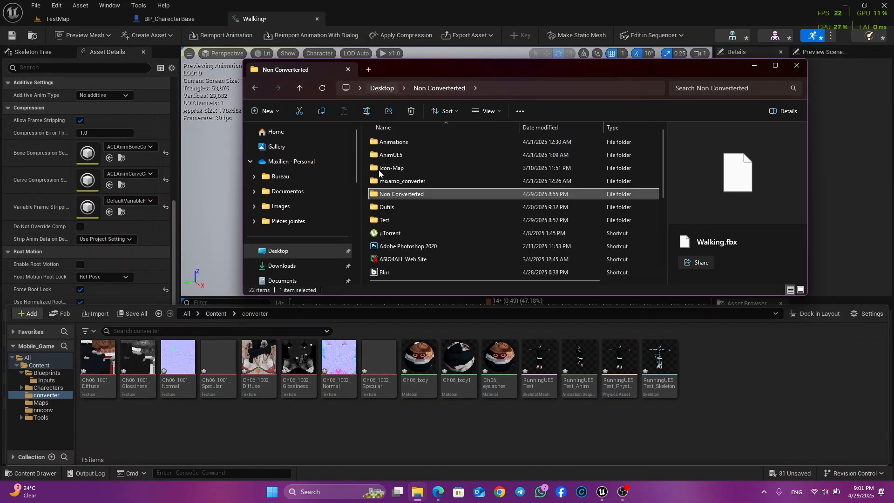
pyautogui.doubleClick(392, 221)
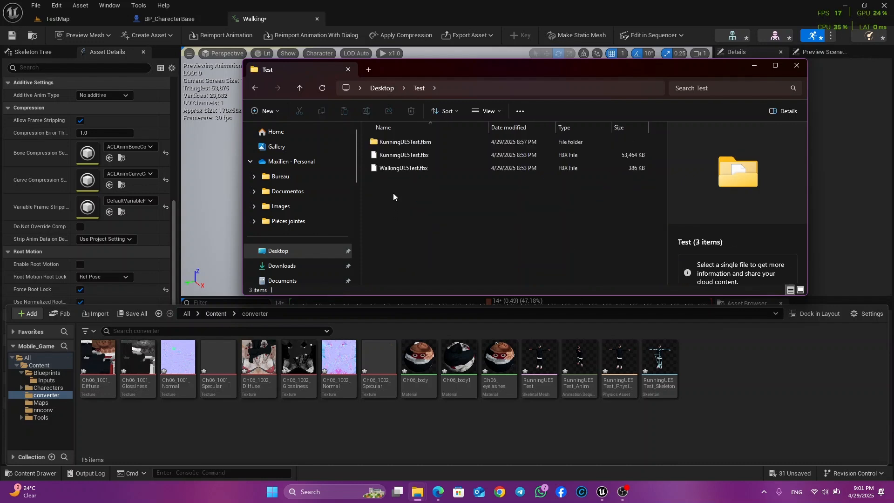
pyautogui.click(392, 167)
pyautogui.moveTo(647, 434); pyautogui.dragTo(646, 431)
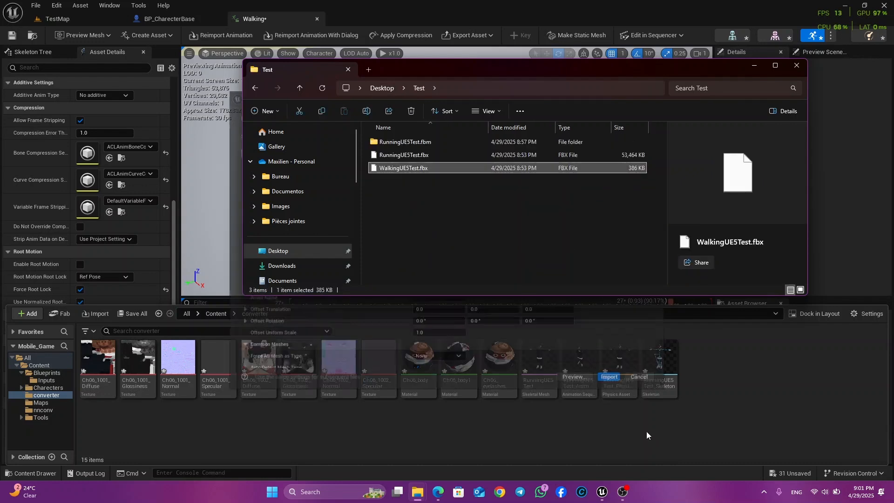
pyautogui.click(384, 191)
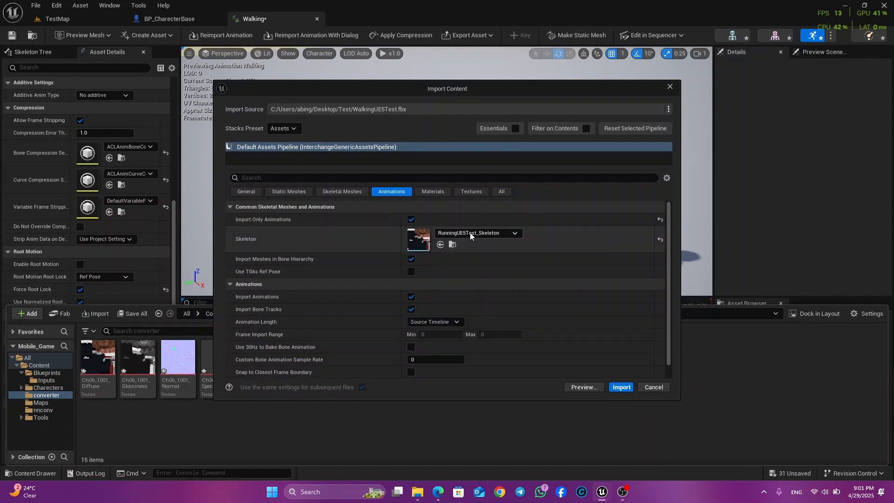
pyautogui.click(621, 387)
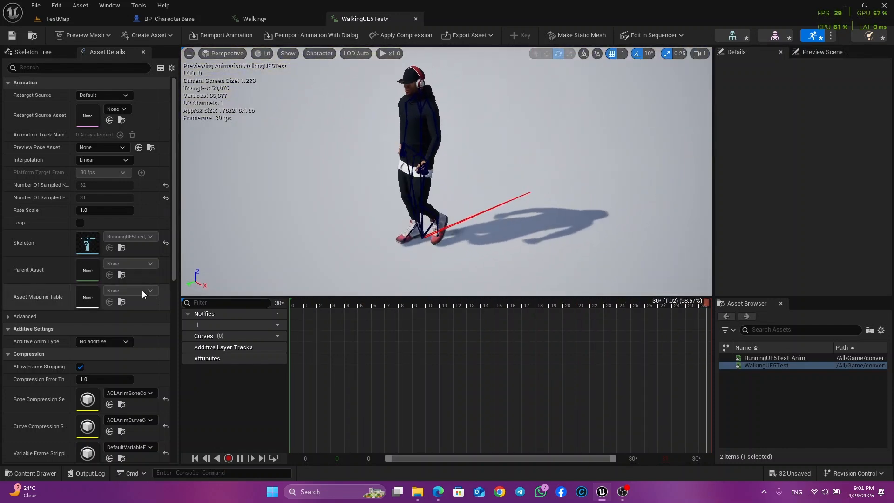
# - Enable Force Root Lock for the WalkingUE5Test animation and view the walking character's full body and root bone from the side
pyautogui.scroll(-8, 130, 308)
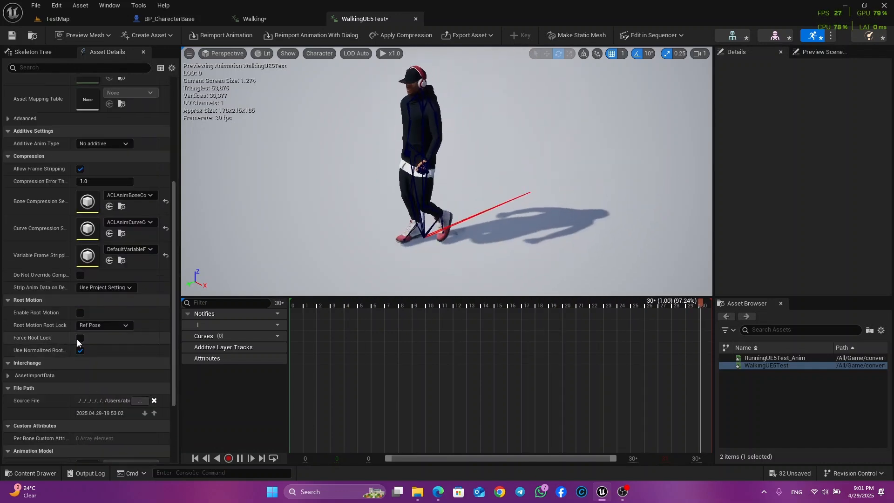
pyautogui.click(79, 338)
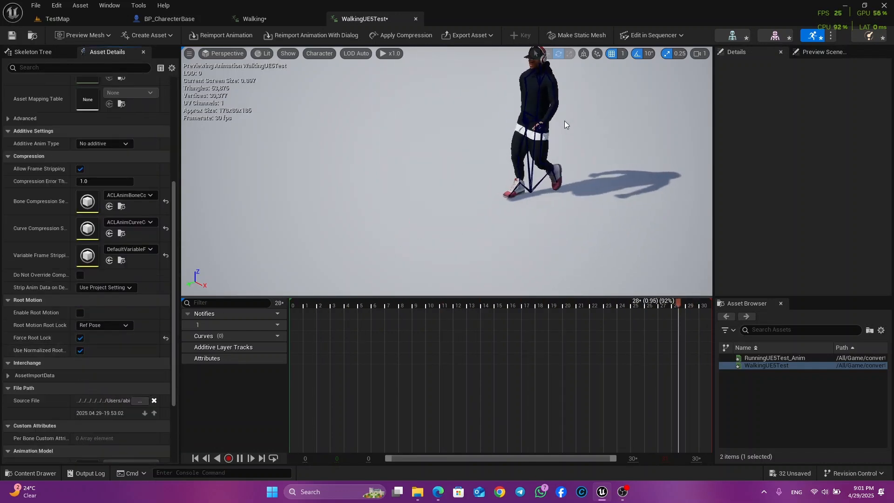
pyautogui.moveTo(564, 121); pyautogui.dragTo(578, 100, button='right')
pyautogui.press('w')
pyautogui.press('s')
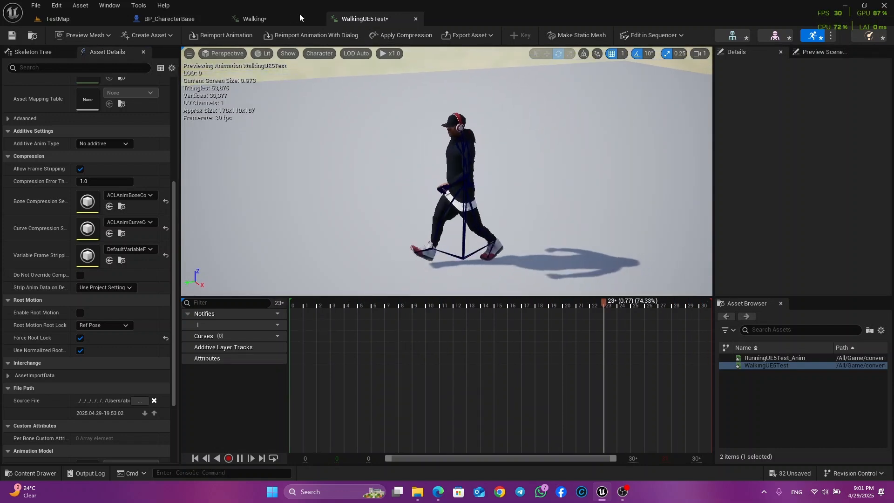
# - Compare the root bones of Walking and WalkingUE5Test, and undock the Walking editor into its own window over the other preview
pyautogui.click(252, 18)
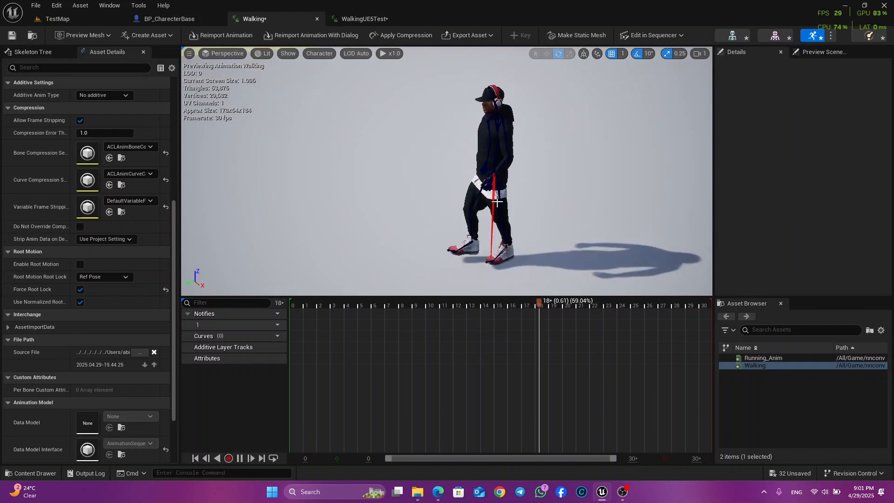
pyautogui.click(353, 18)
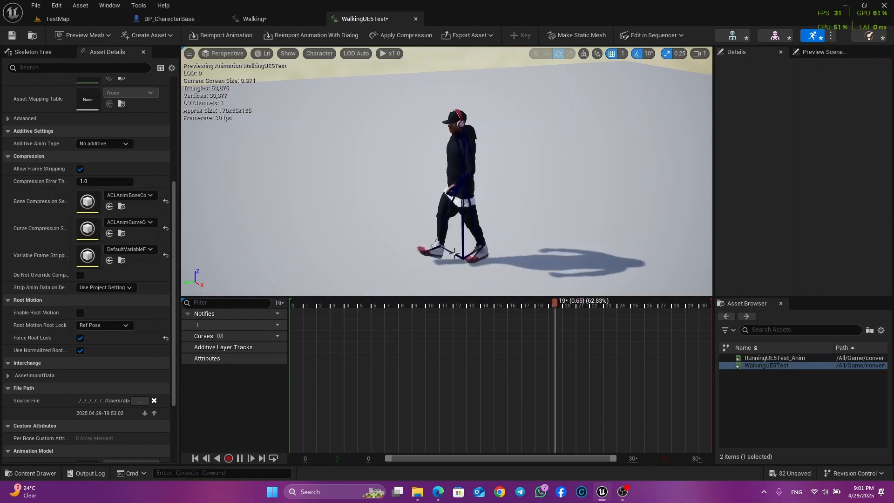
pyautogui.click(253, 18)
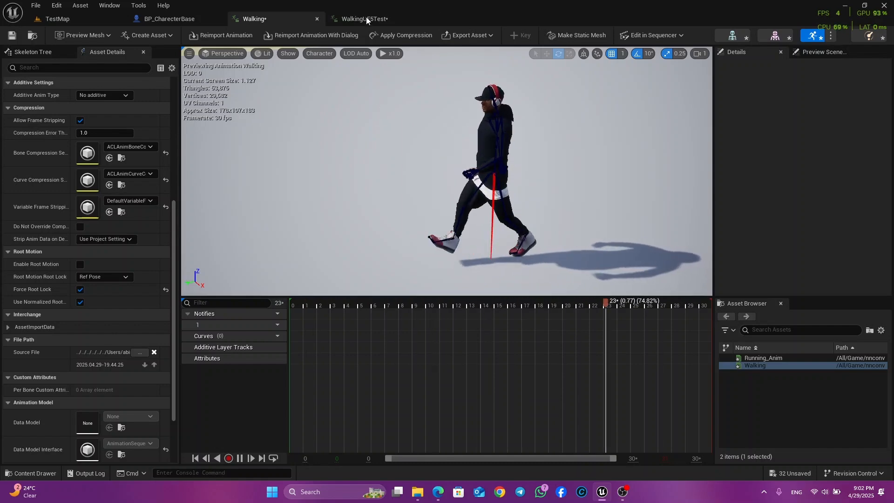
pyautogui.moveTo(253, 18); pyautogui.dragTo(67, 92)
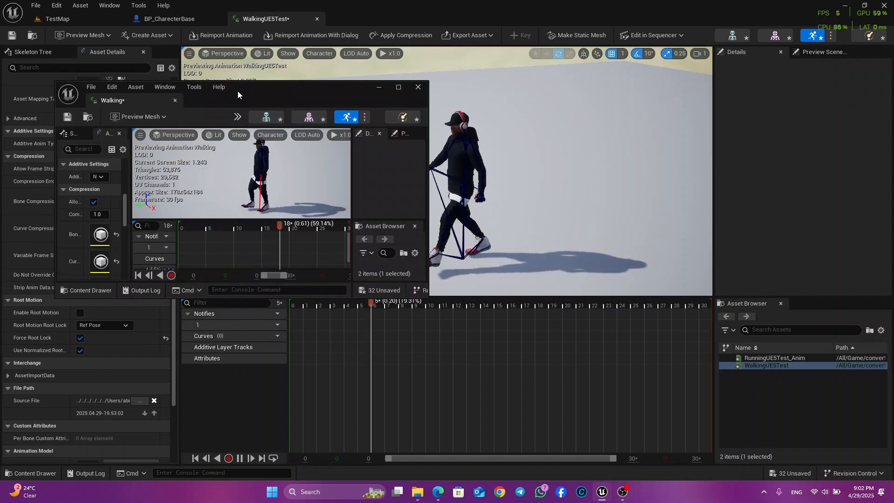
pyautogui.moveTo(242, 92); pyautogui.dragTo(215, 83)
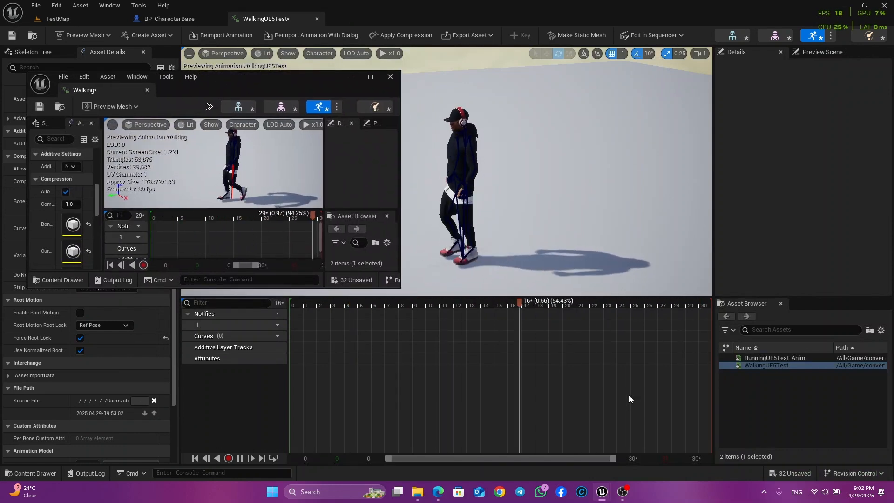